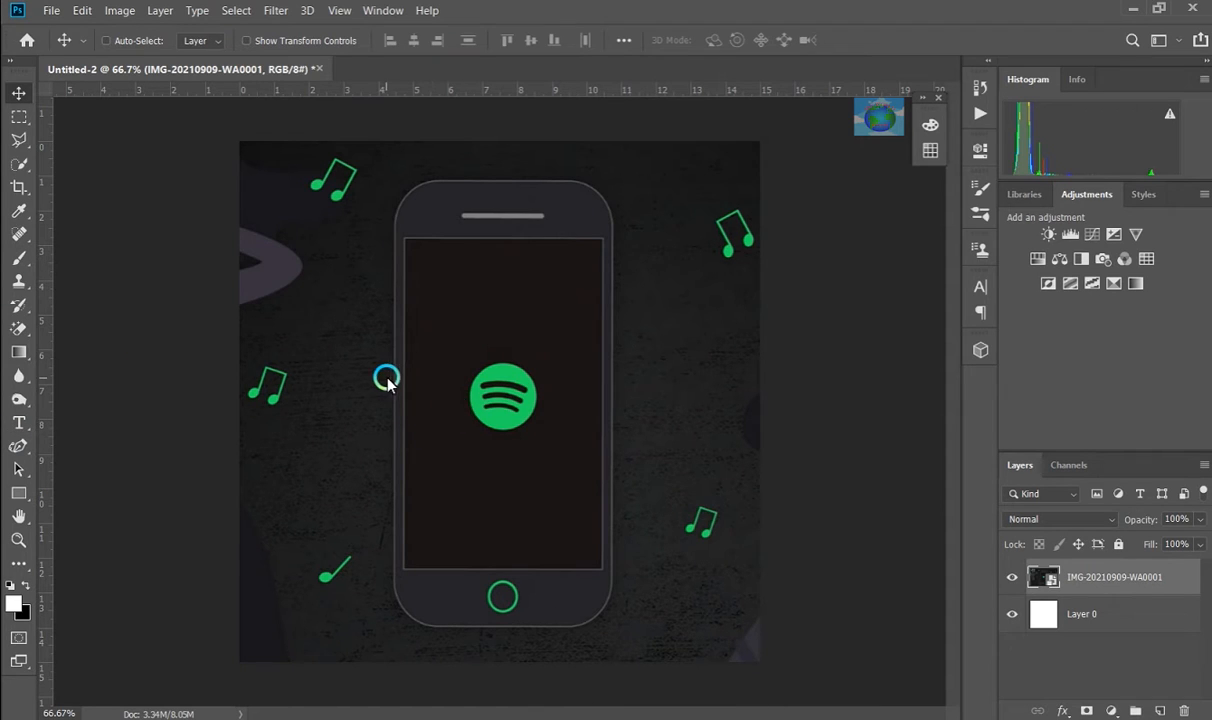
Move the phone image on the IMG-20210909-WA0001 layer slightly to the left and up with the Move tool
left_click(1087, 620)
left_click(1088, 580)
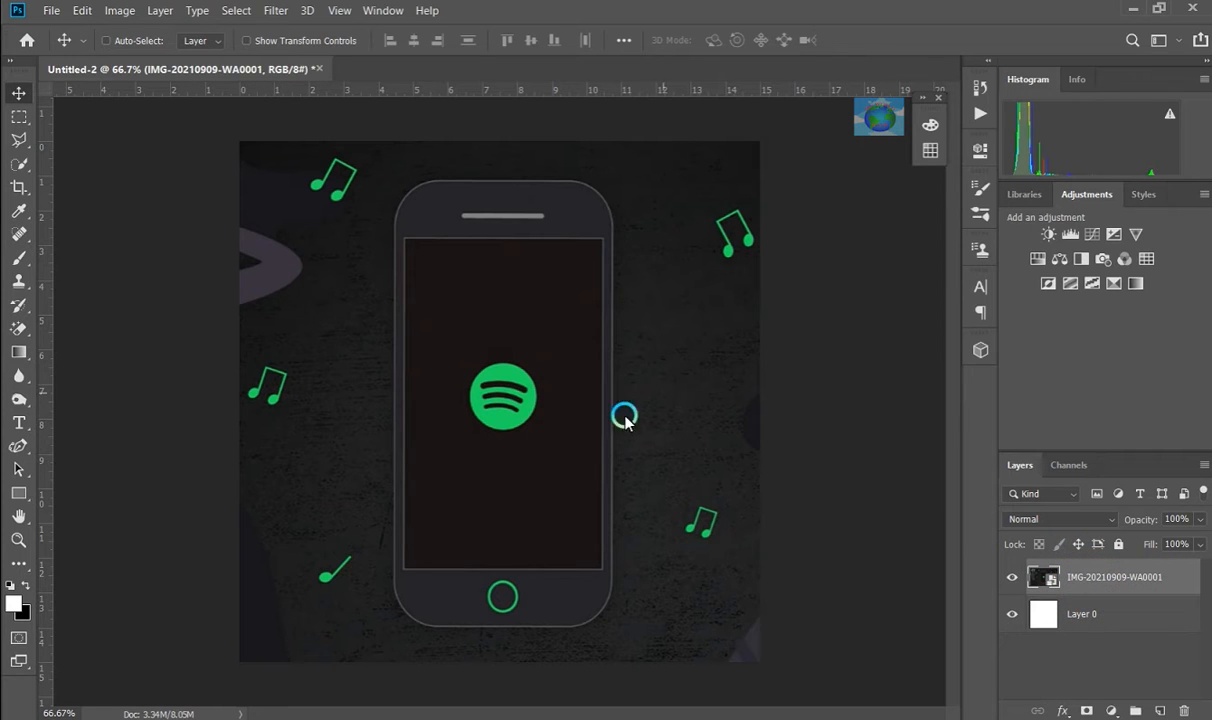
mouse_move(572, 390)
left_mouse_down()
mouse_move(568, 460)
mouse_move(565, 300)
mouse_move(638, 346)
mouse_move(679, 455)
mouse_move(757, 325)
mouse_move(828, 401)
mouse_move(619, 395)
mouse_move(515, 358)
mouse_move(433, 352)
mouse_move(433, 428)
mouse_move(392, 363)
mouse_move(380, 368)
mouse_move(498, 414)
mouse_move(557, 385)
left_mouse_up()
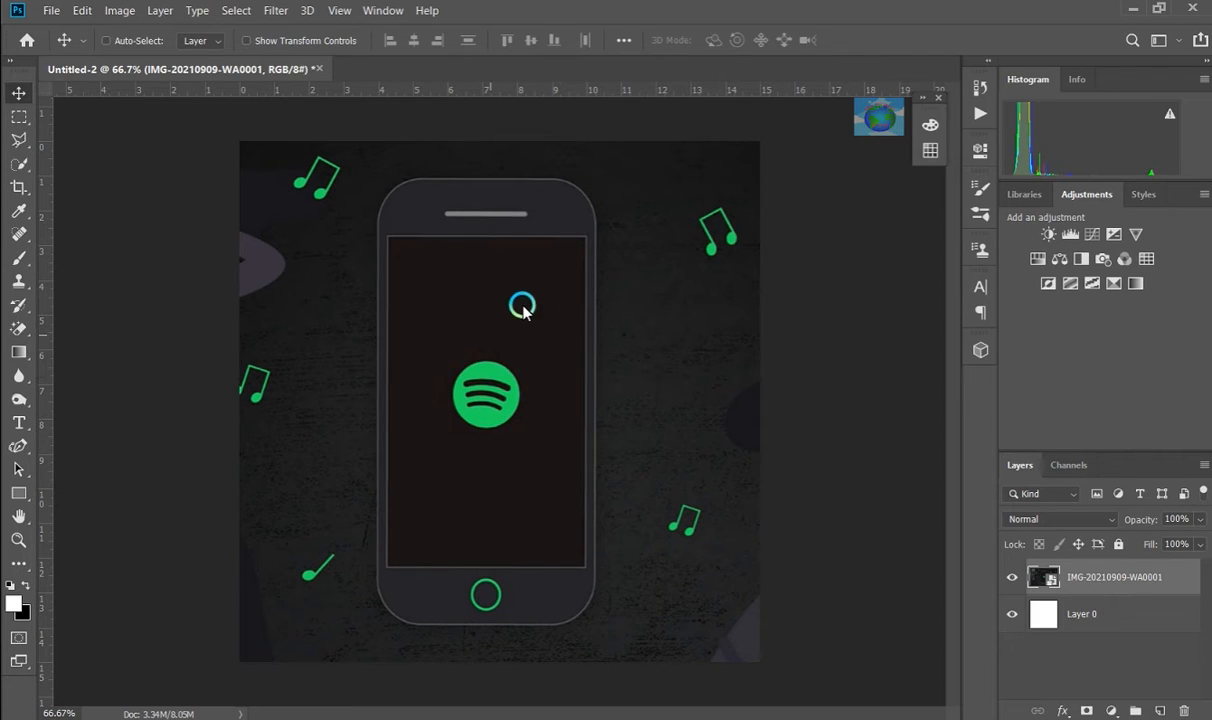
Draw a rectangular marquee selection around most of the phone with the Rectangular Marquee tool, redrawing it once
left_click(20, 116)
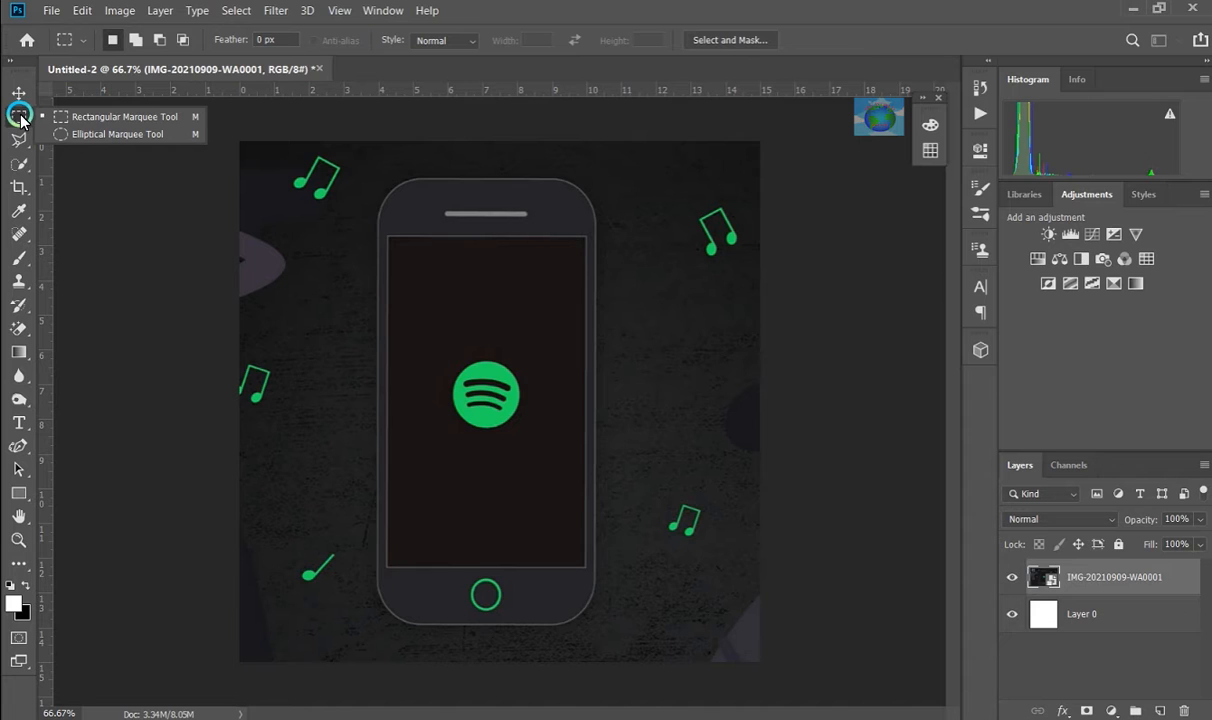
left_click(87, 117)
left_click(89, 135)
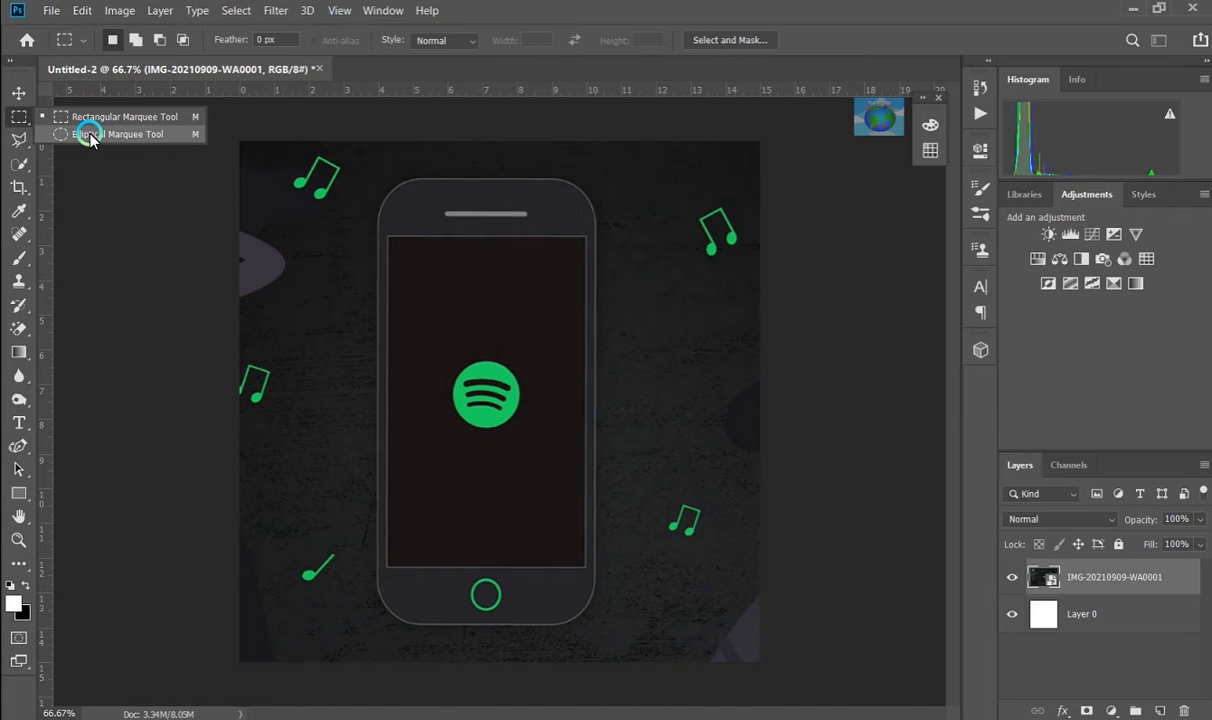
left_click(87, 116)
left_click_drag(335, 184, 671, 550)
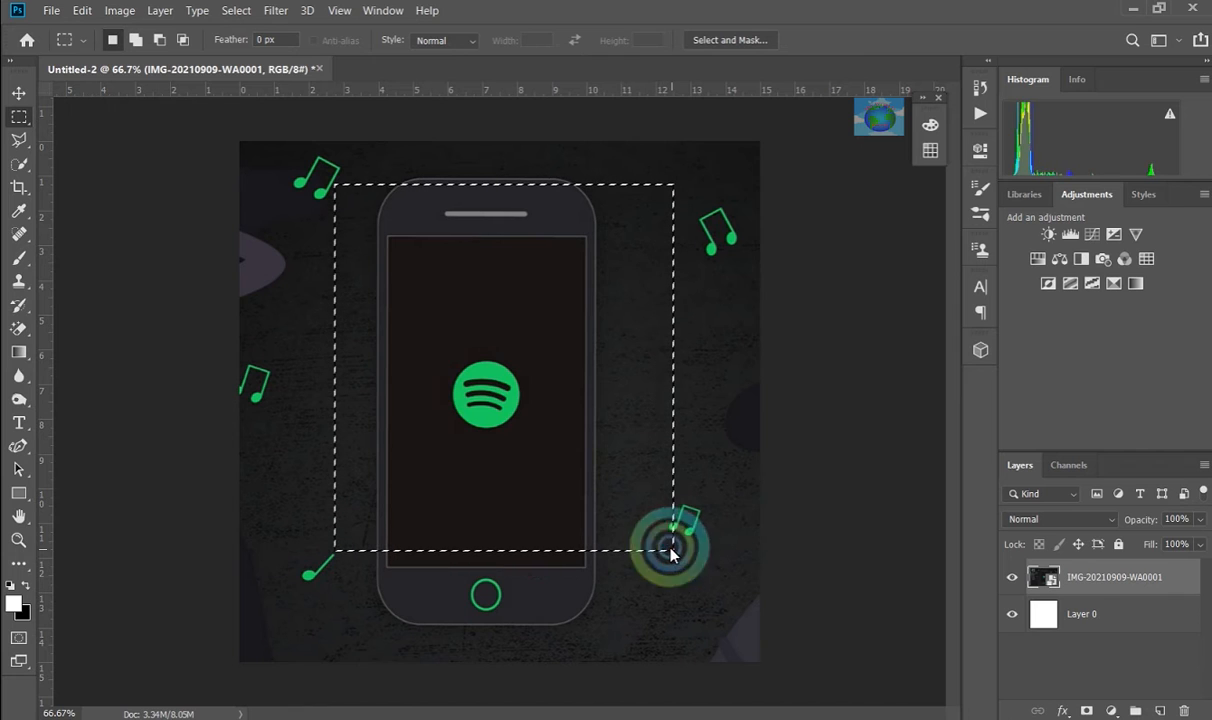
left_click(319, 165)
left_click_drag(327, 185, 702, 570)
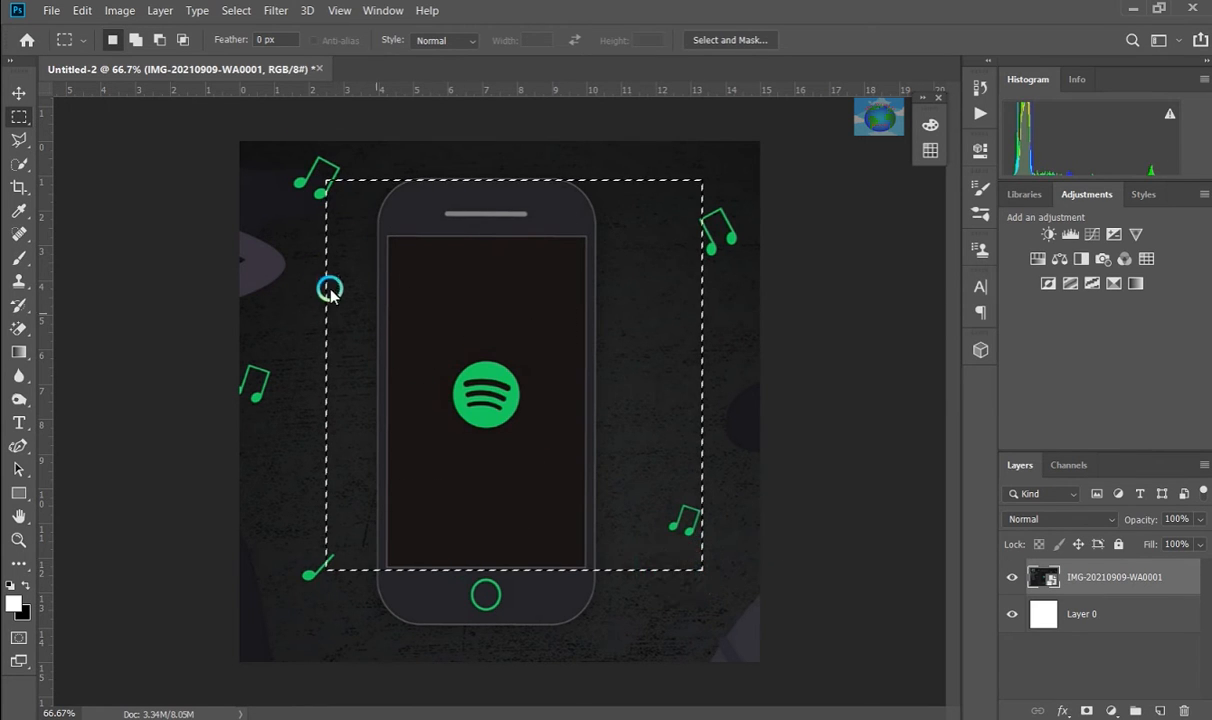
Draw several trial elliptical selections over the phone with the Elliptical Marquee tool, ending with one around the phone's screen
left_click_drag(20, 116, 70, 138)
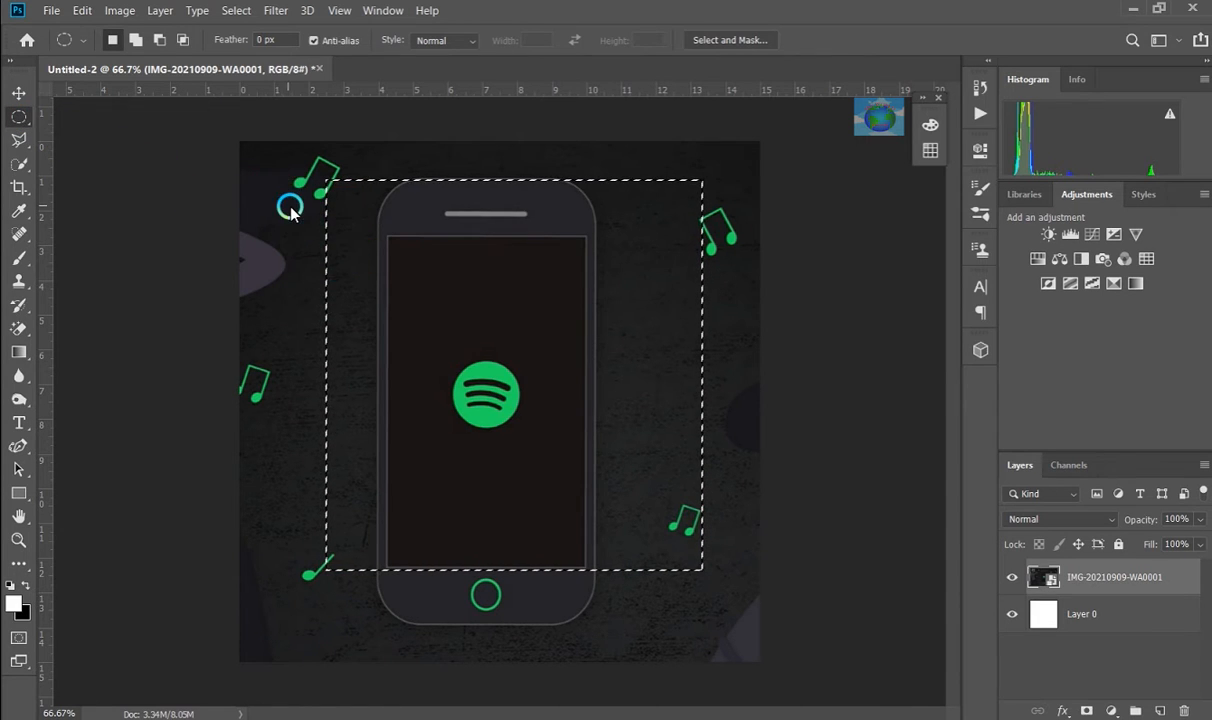
left_click_drag(290, 203, 578, 444)
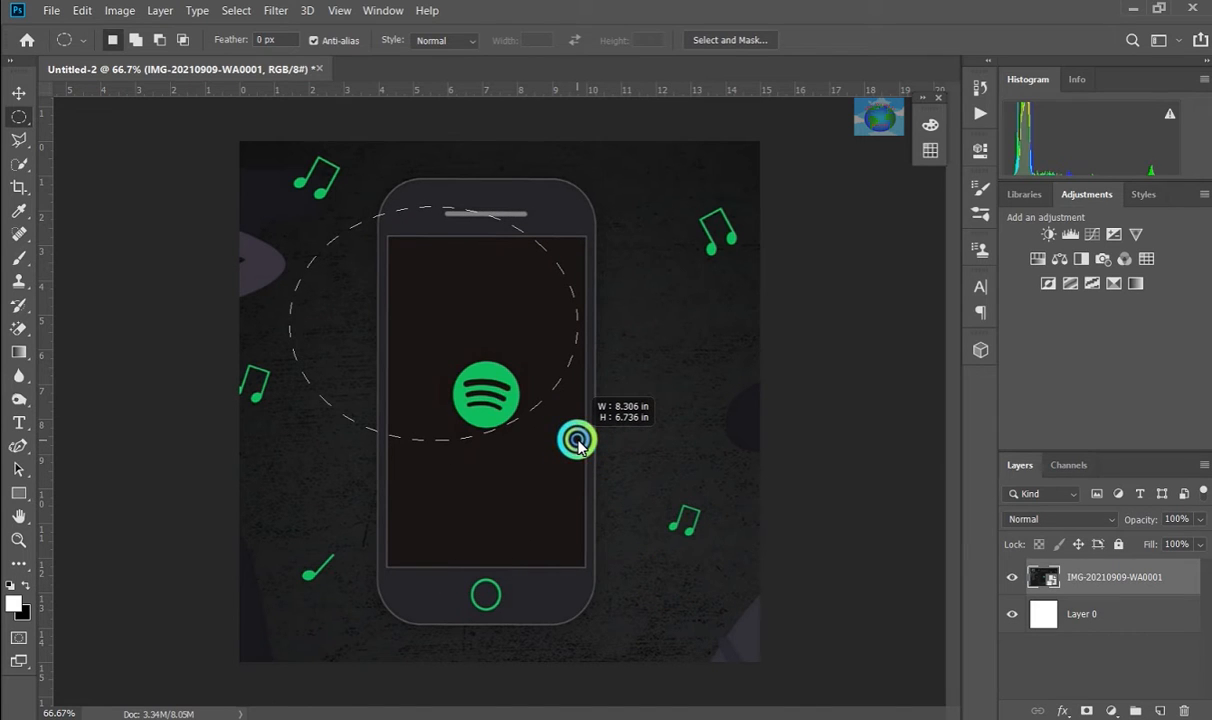
left_click_drag(578, 444, 752, 617)
left_click_drag(506, 211, 767, 537)
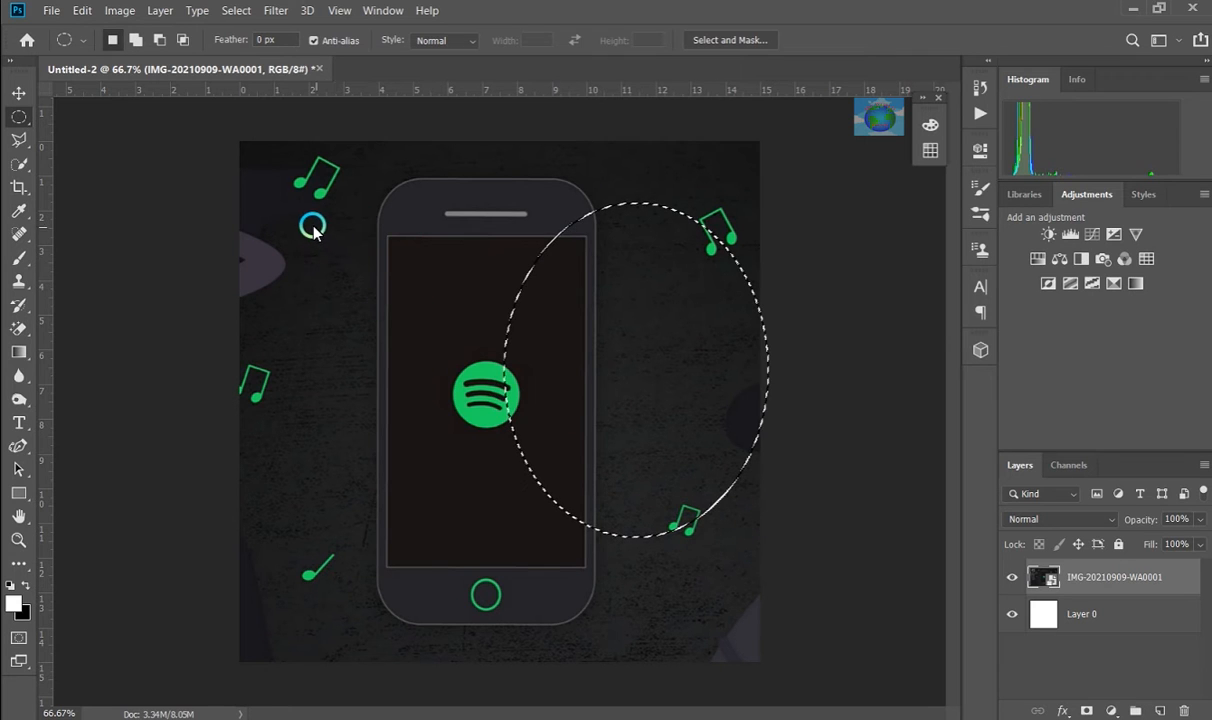
left_click_drag(313, 228, 710, 594)
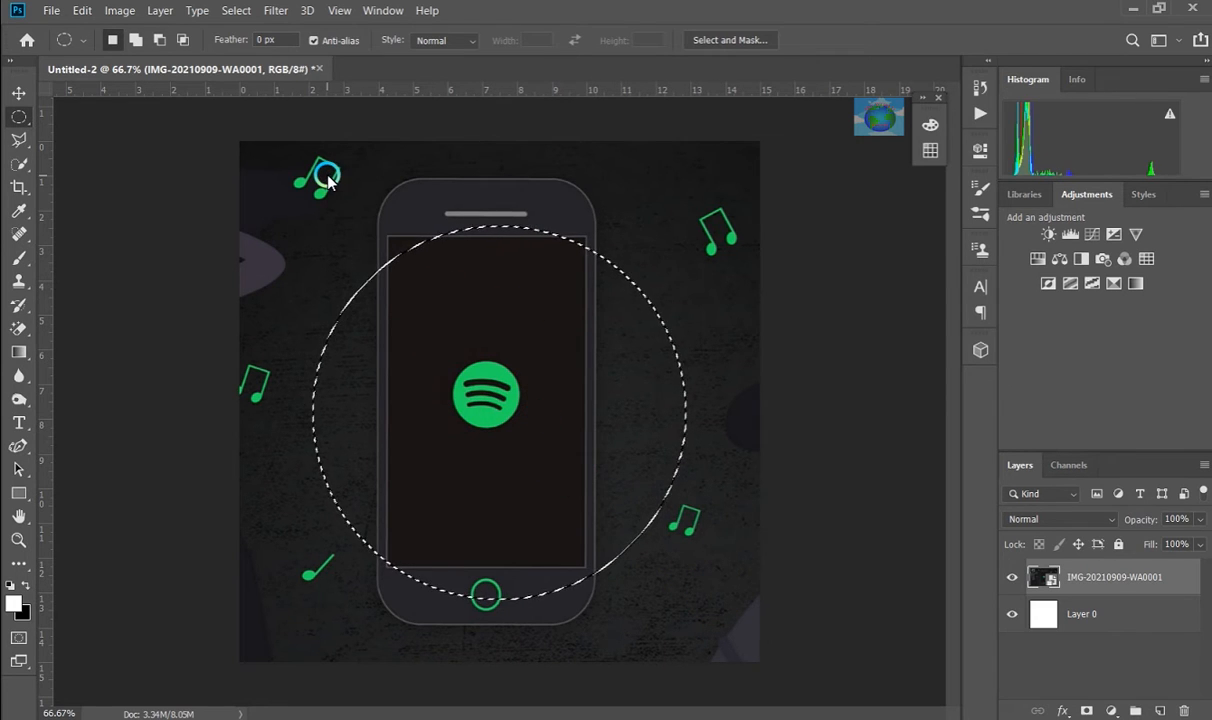
left_click_drag(325, 175, 691, 574)
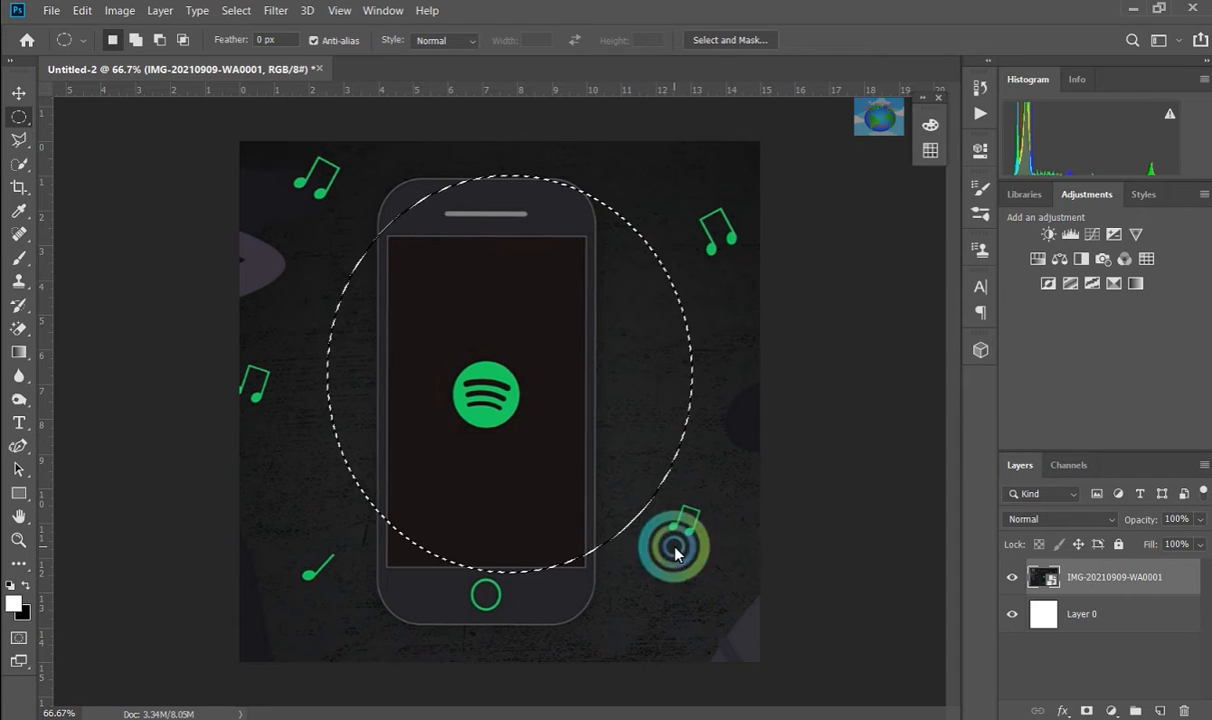
Draw a large rectangular selection around the phone with the Rectangular Marquee tool and deselect it
right_click(20, 117)
left_click(81, 116)
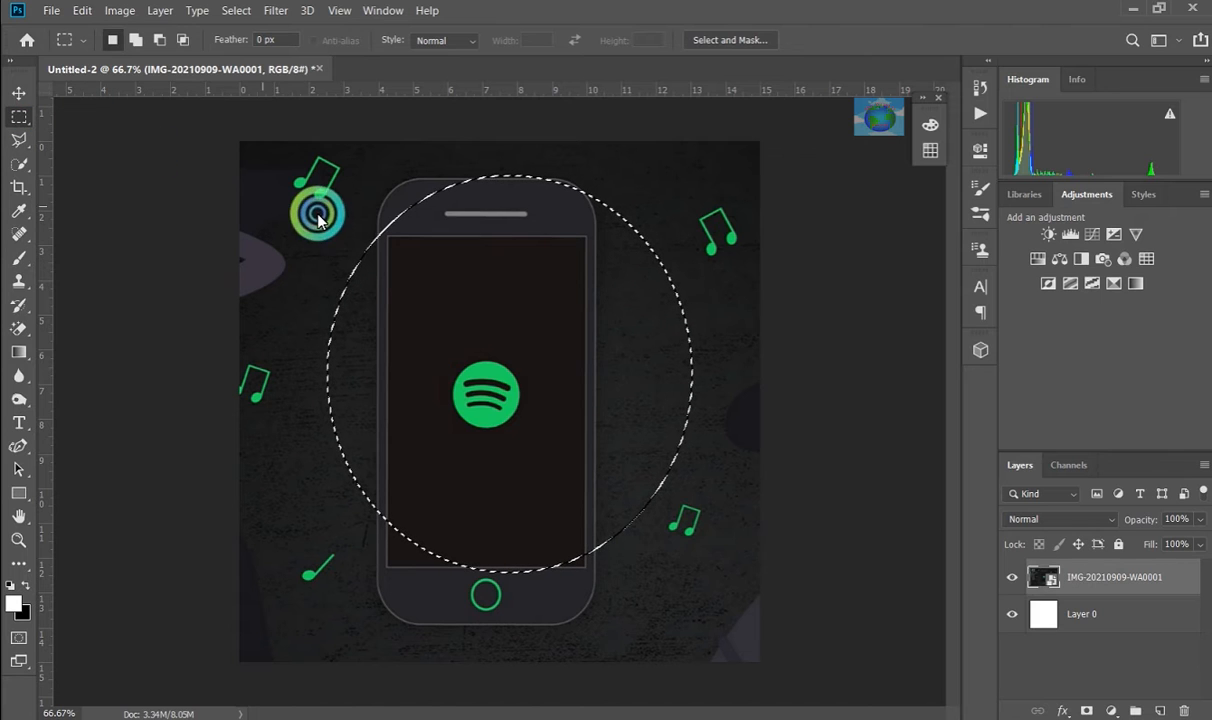
left_click(301, 204)
left_click_drag(283, 190, 745, 530)
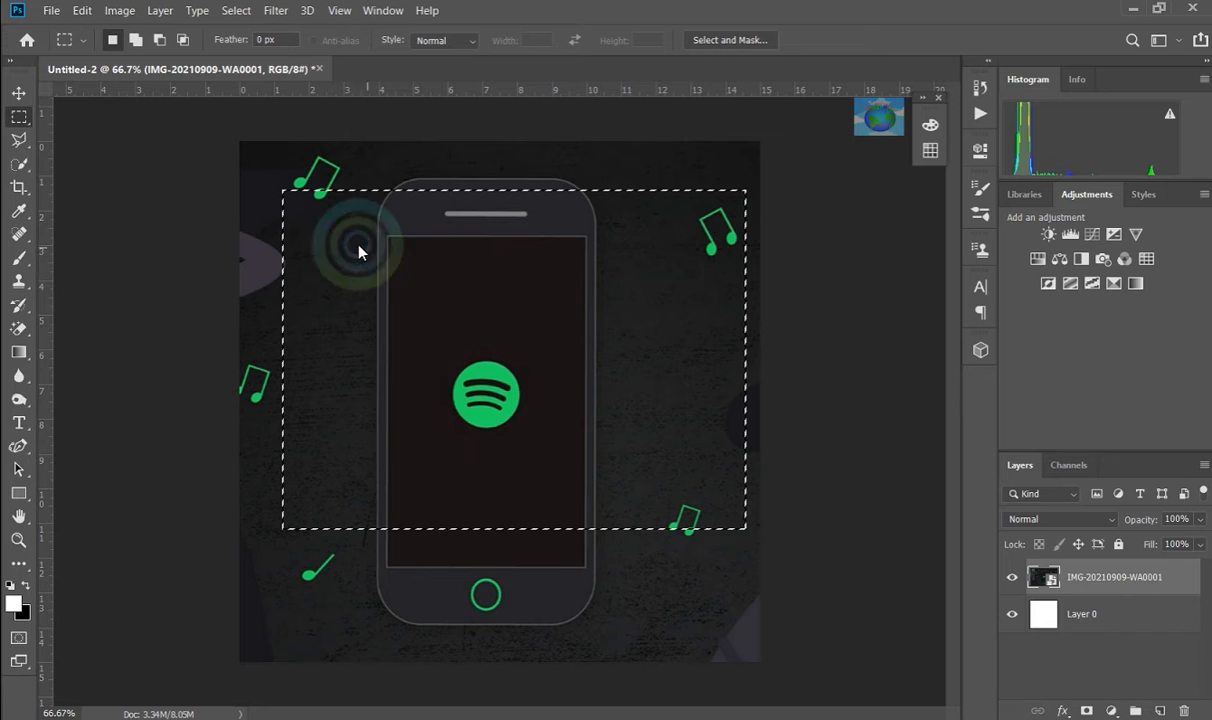
left_click_drag(341, 236, 676, 512)
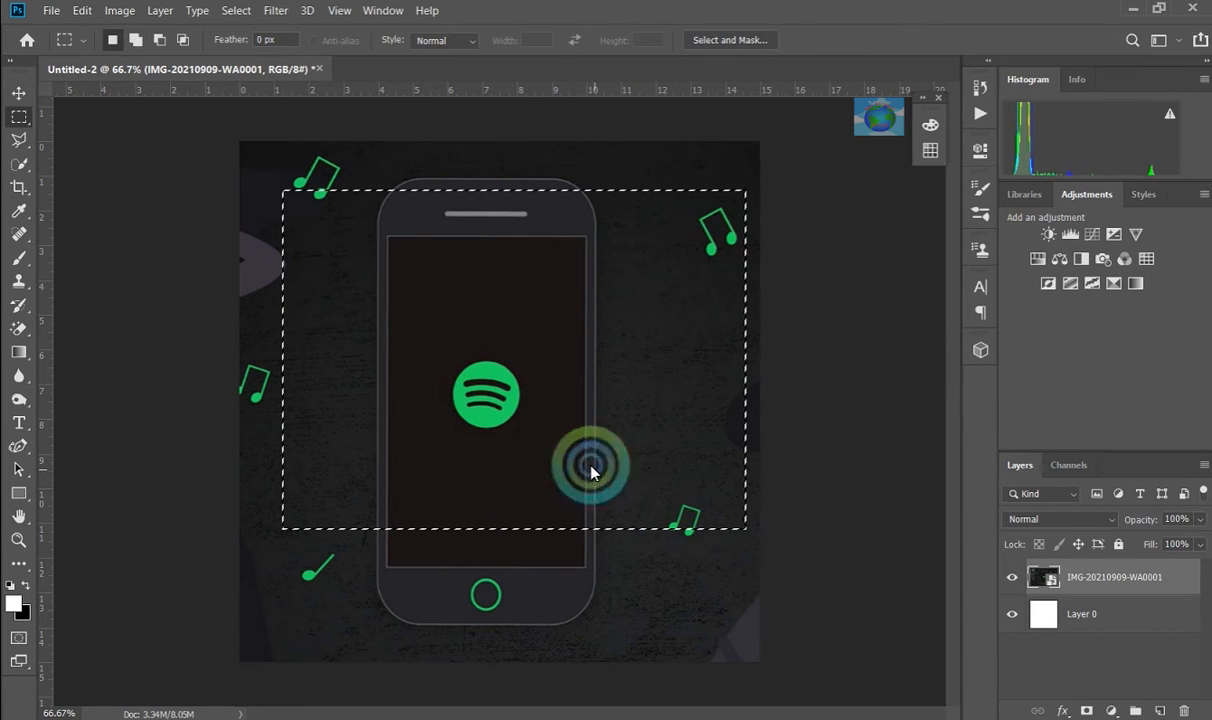
left_click(333, 240)
left_click_drag(295, 202, 745, 642)
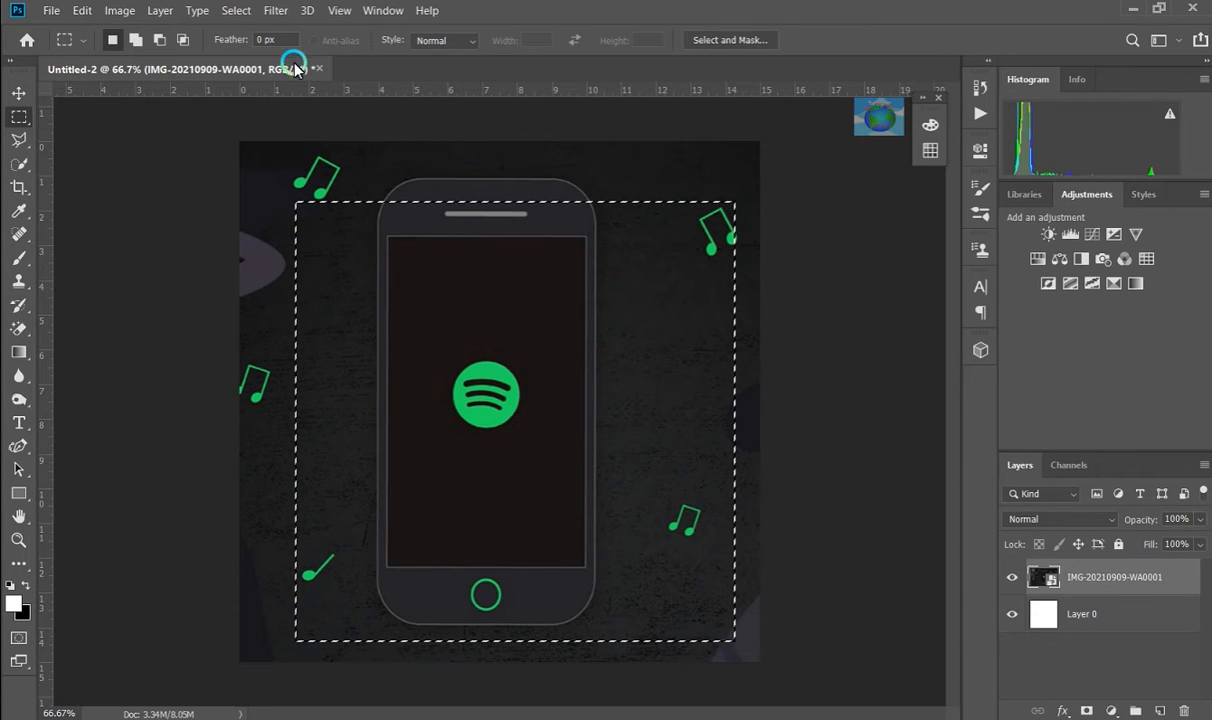
left_click(236, 10)
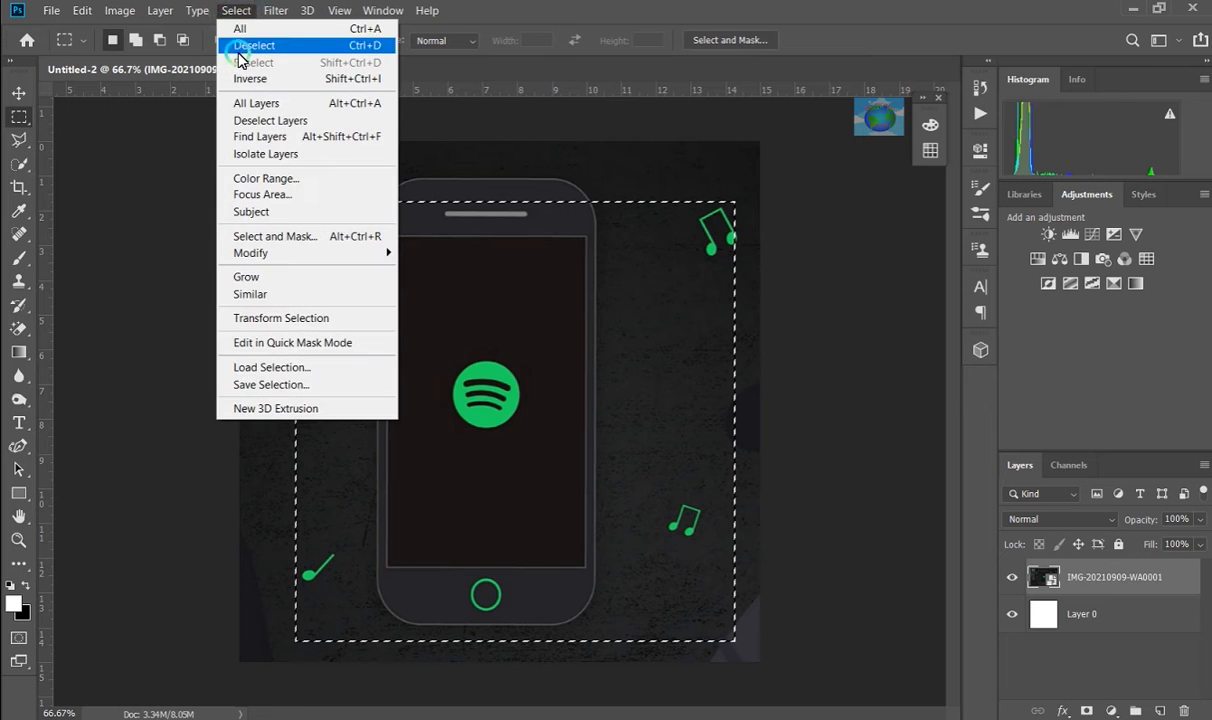
left_click(234, 46)
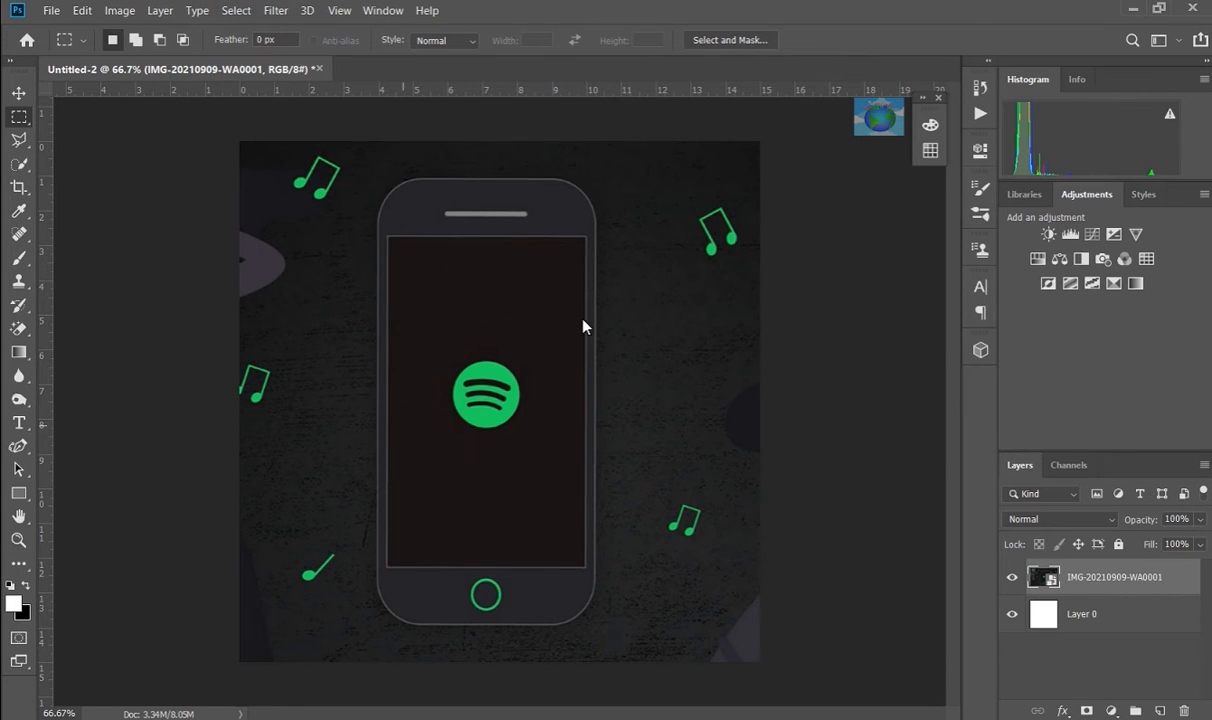
Draw a small rectangular selection over the phone's upper-left part and undo it
left_click_drag(344, 218, 491, 409)
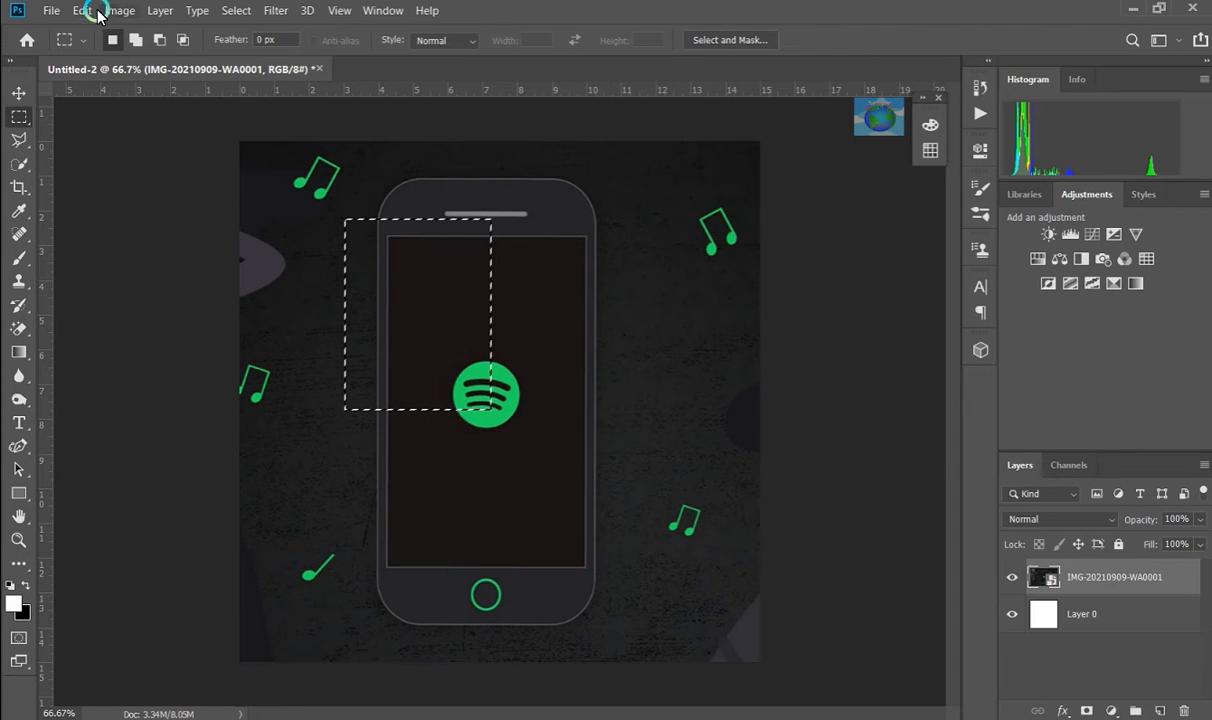
left_click(81, 10)
left_click(81, 10)
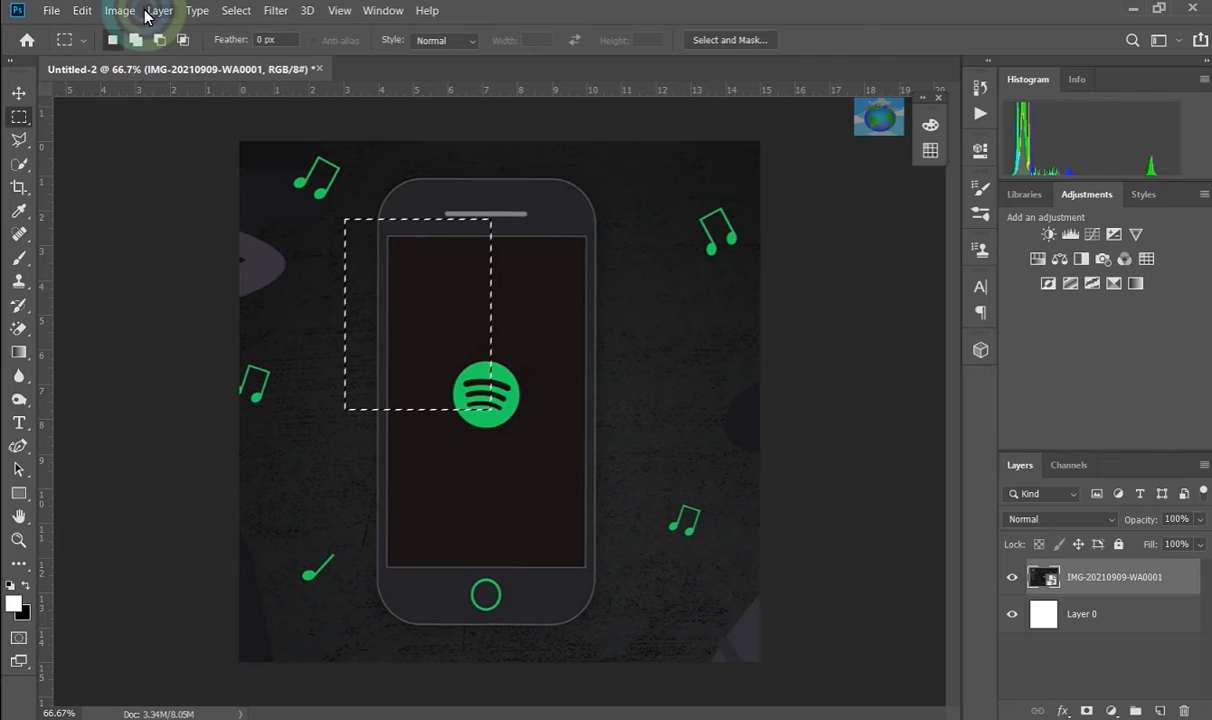
left_click(80, 11)
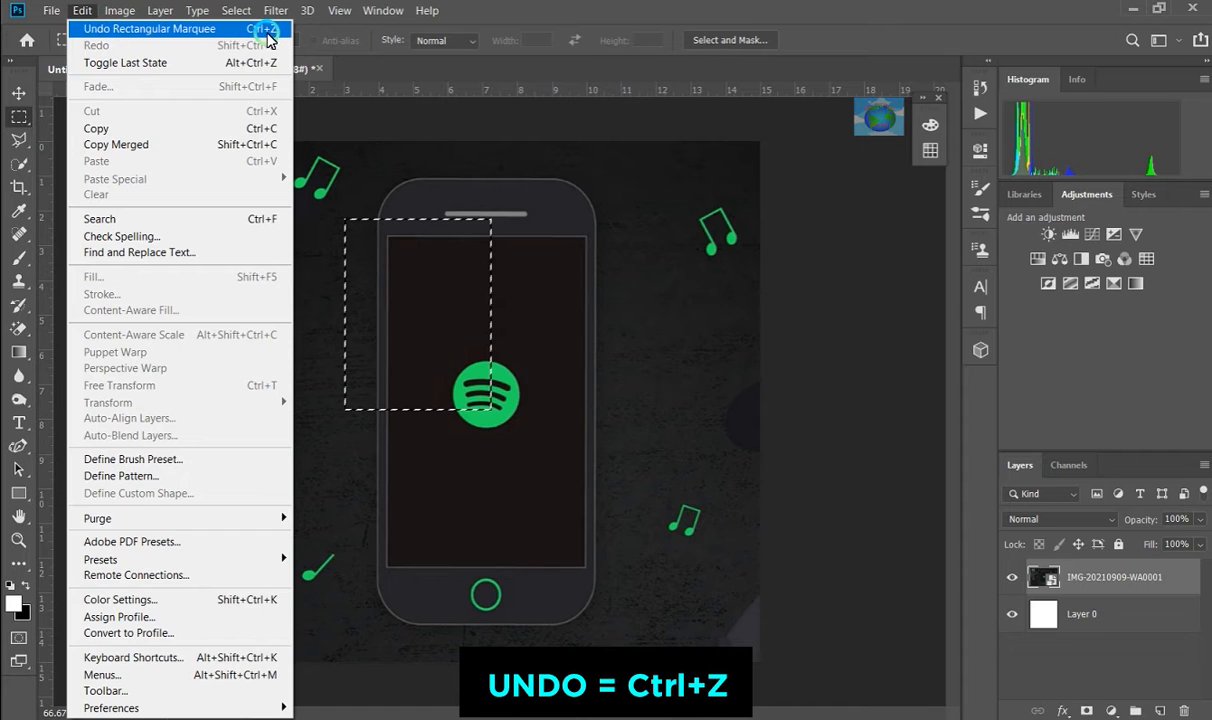
left_click(175, 30)
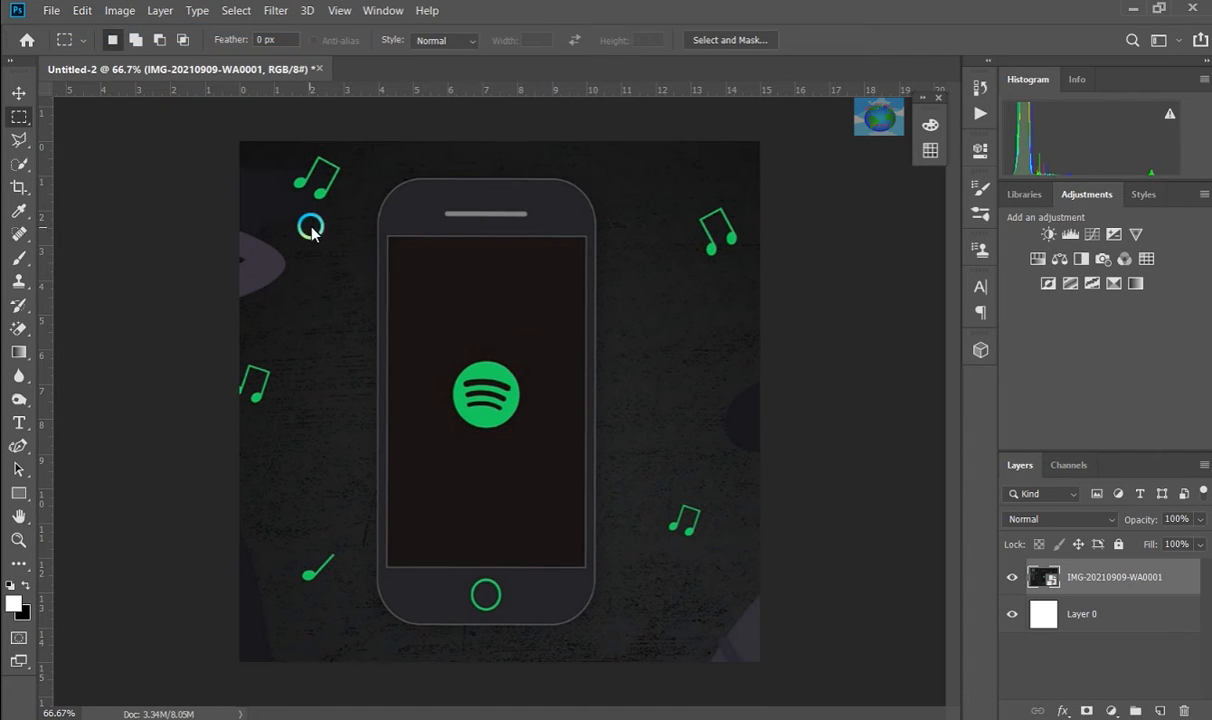
Draw a rectangular selection across most of the phone's screen and deselect it
left_click_drag(323, 231, 619, 523)
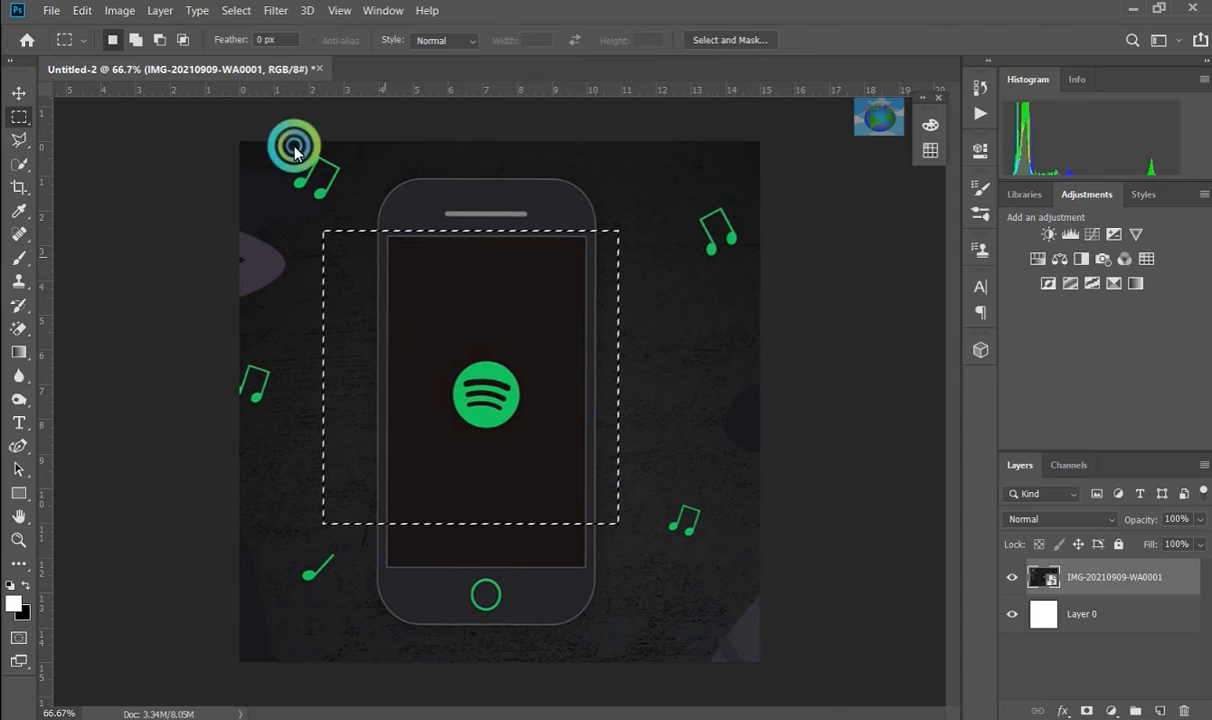
left_click(86, 14)
left_click(238, 12)
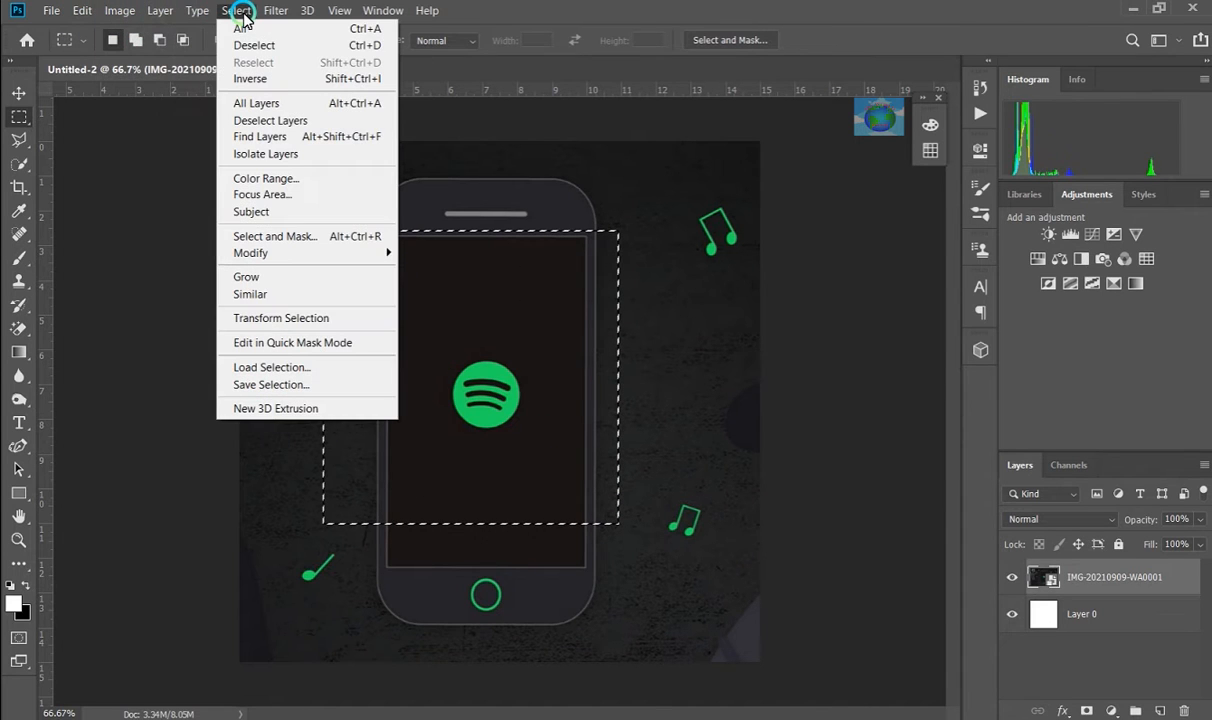
left_click(246, 45)
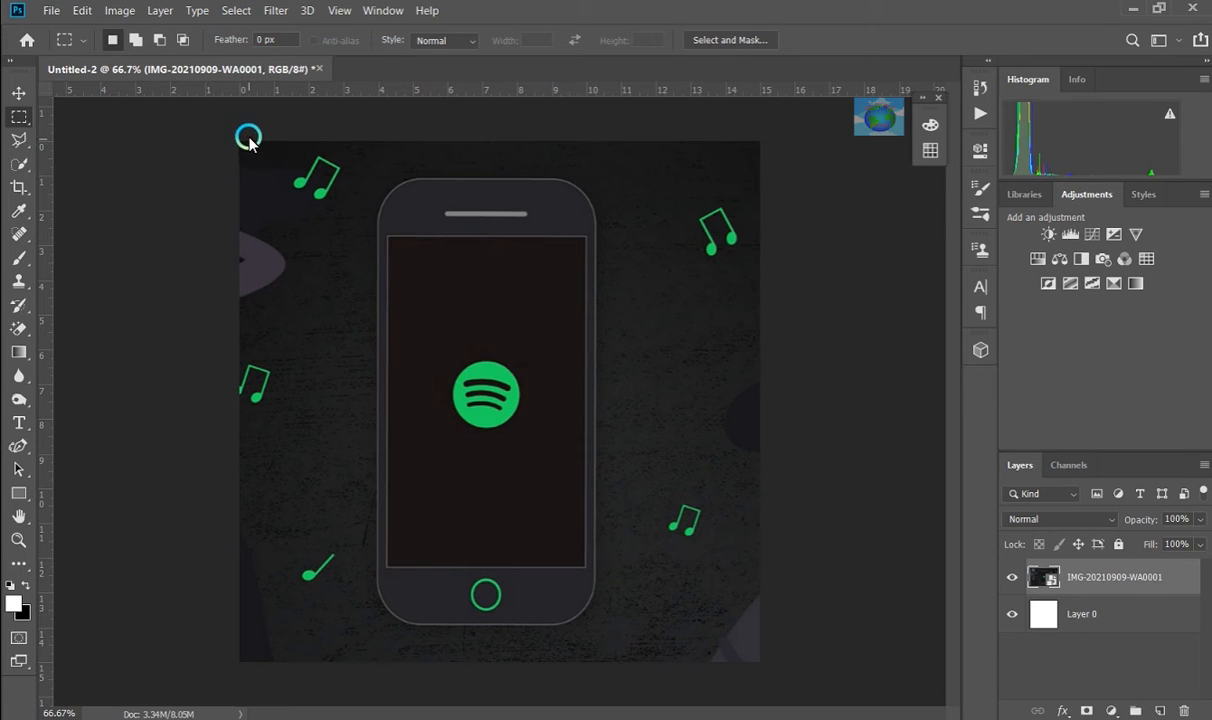
Outline a freehand area over the upper half of the phone with the Lasso tool and copy it
left_click(19, 146)
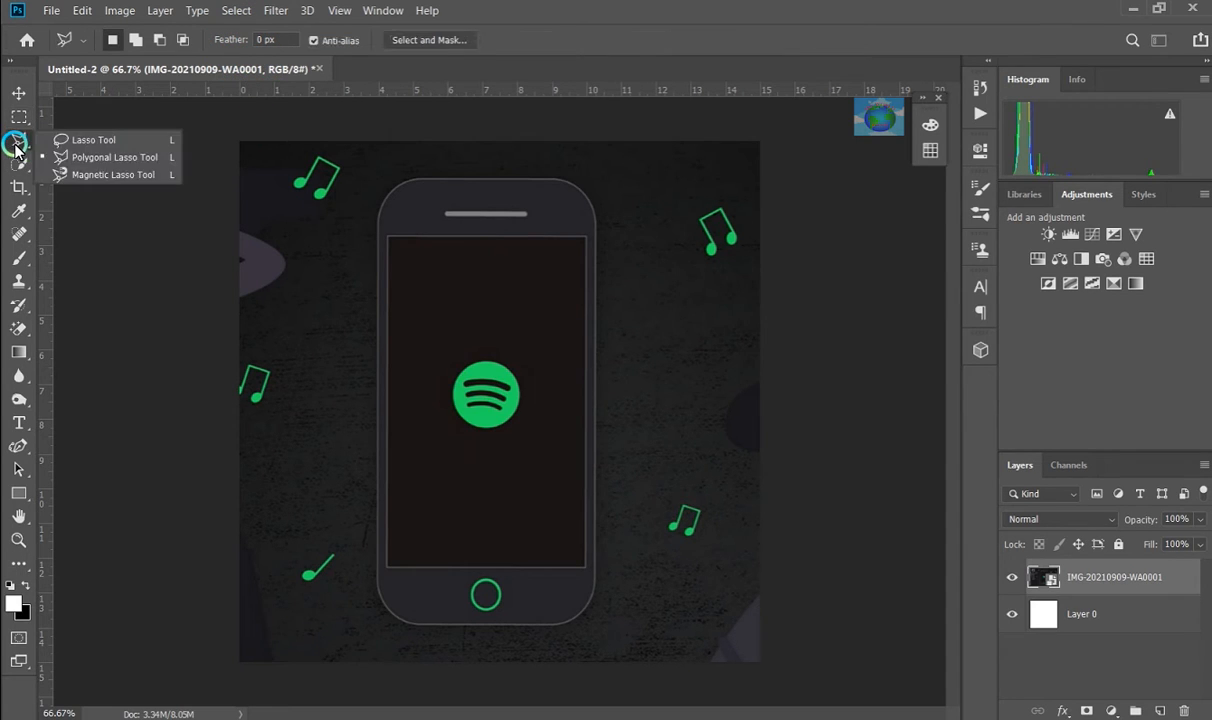
left_click(78, 141)
mouse_move(396, 185)
left_mouse_down()
mouse_move(335, 240)
mouse_move(326, 302)
mouse_move(405, 365)
mouse_move(512, 378)
mouse_move(565, 282)
mouse_move(438, 226)
mouse_move(358, 242)
mouse_move(320, 274)
mouse_move(330, 304)
left_mouse_up()
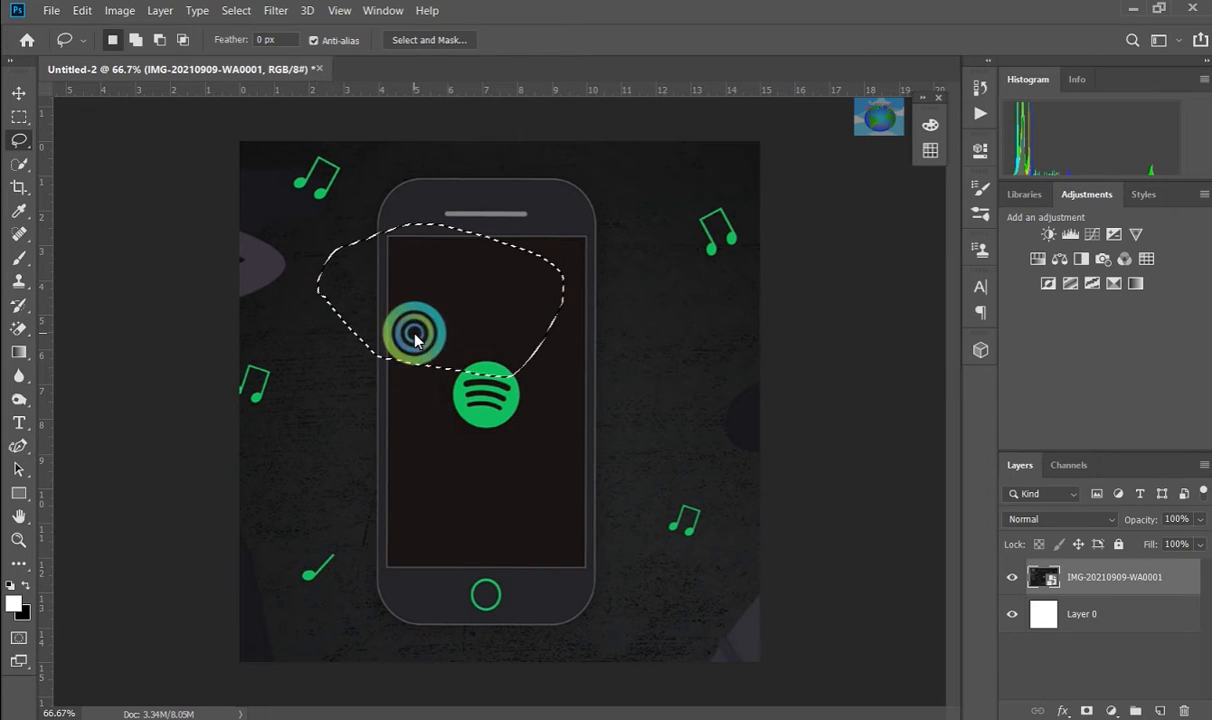
left_click(85, 10)
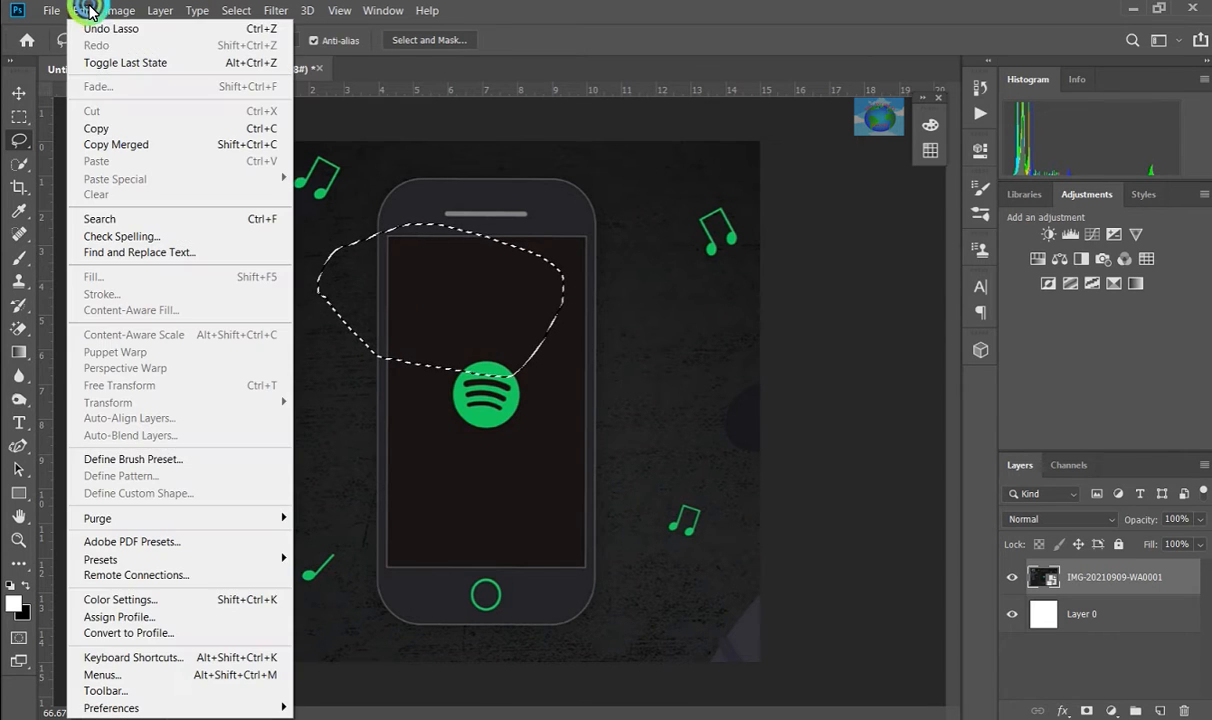
left_click(105, 128)
Create a new blank white document and unlock its Background layer
left_click(52, 10)
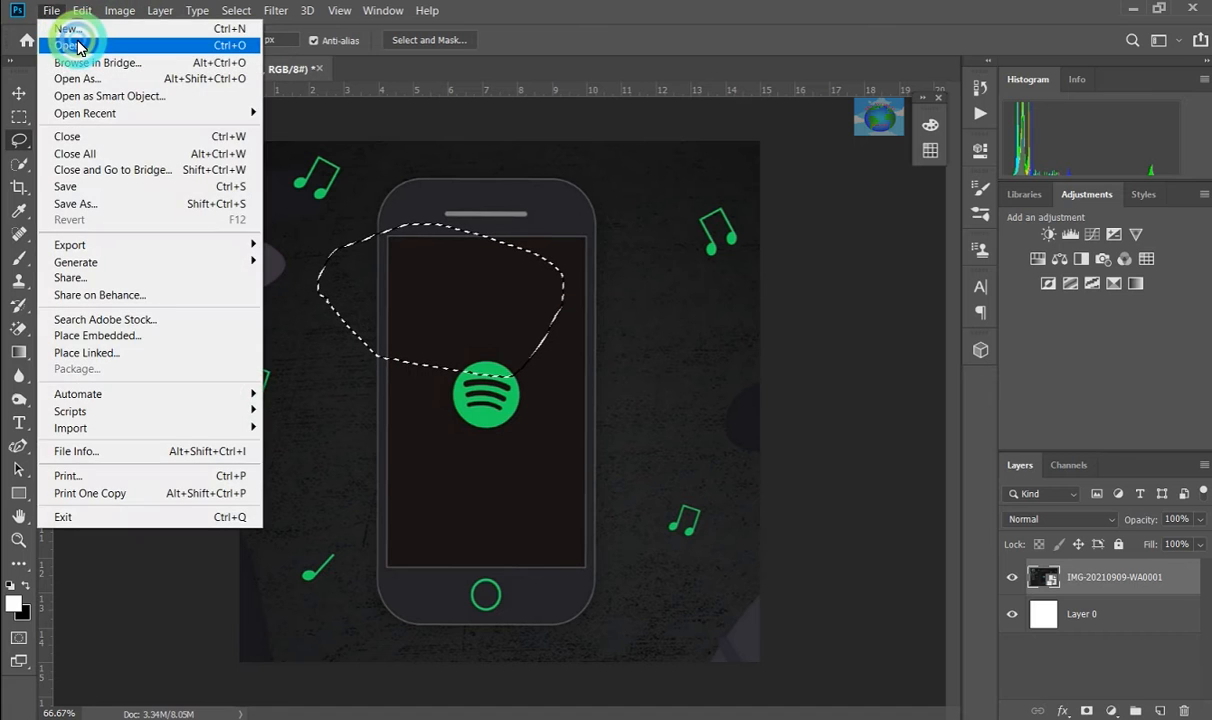
left_click(72, 29)
left_click(212, 444)
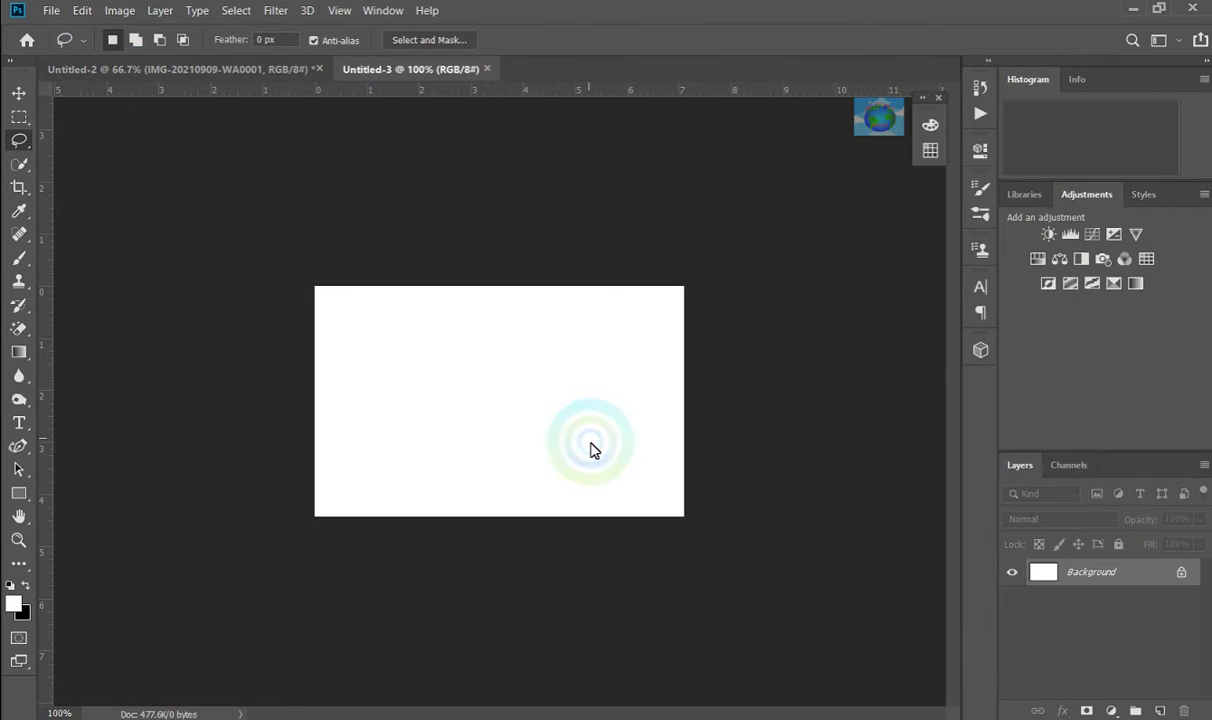
left_click(1181, 573)
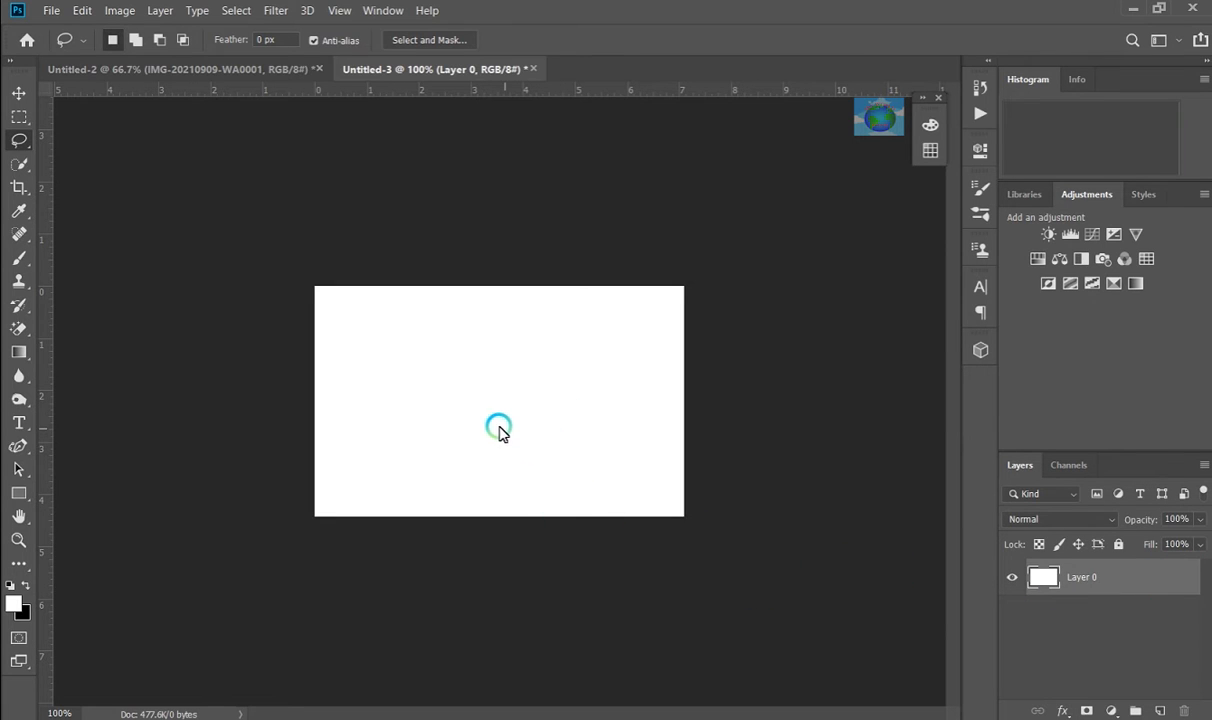
Try pasting the copied lasso area into the new document, and delete the pasted layer after comparing it with the source
left_click(73, 14)
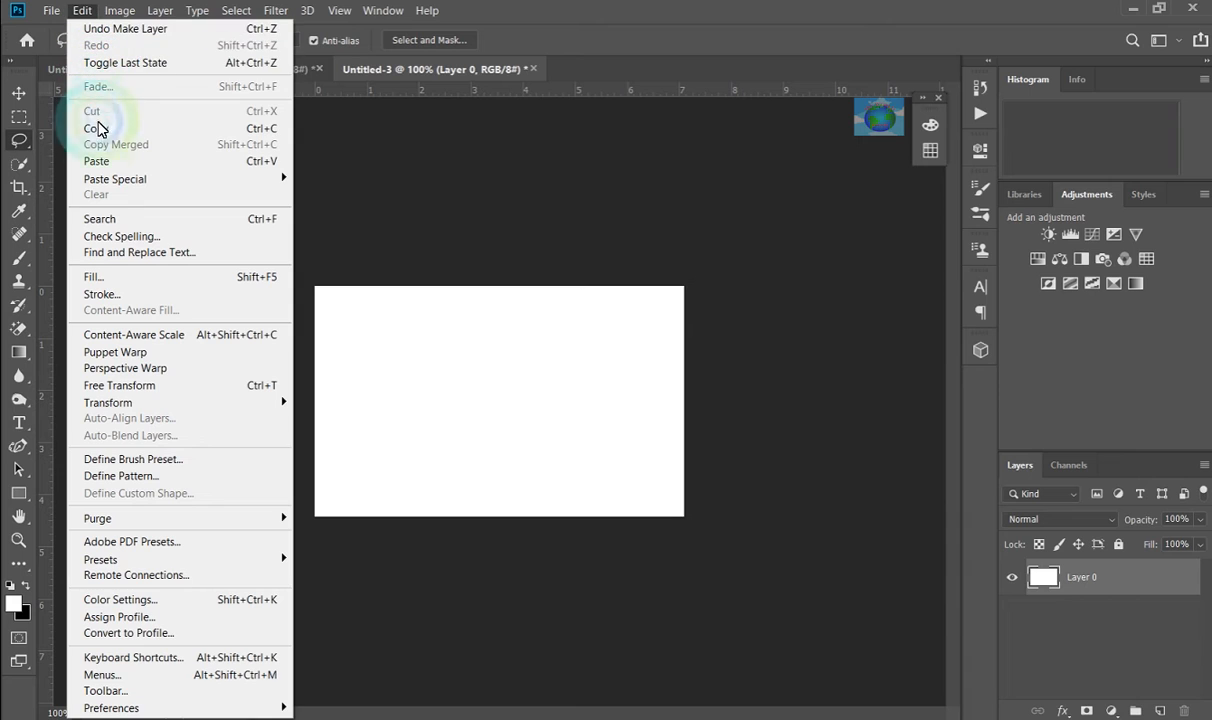
left_click(81, 158)
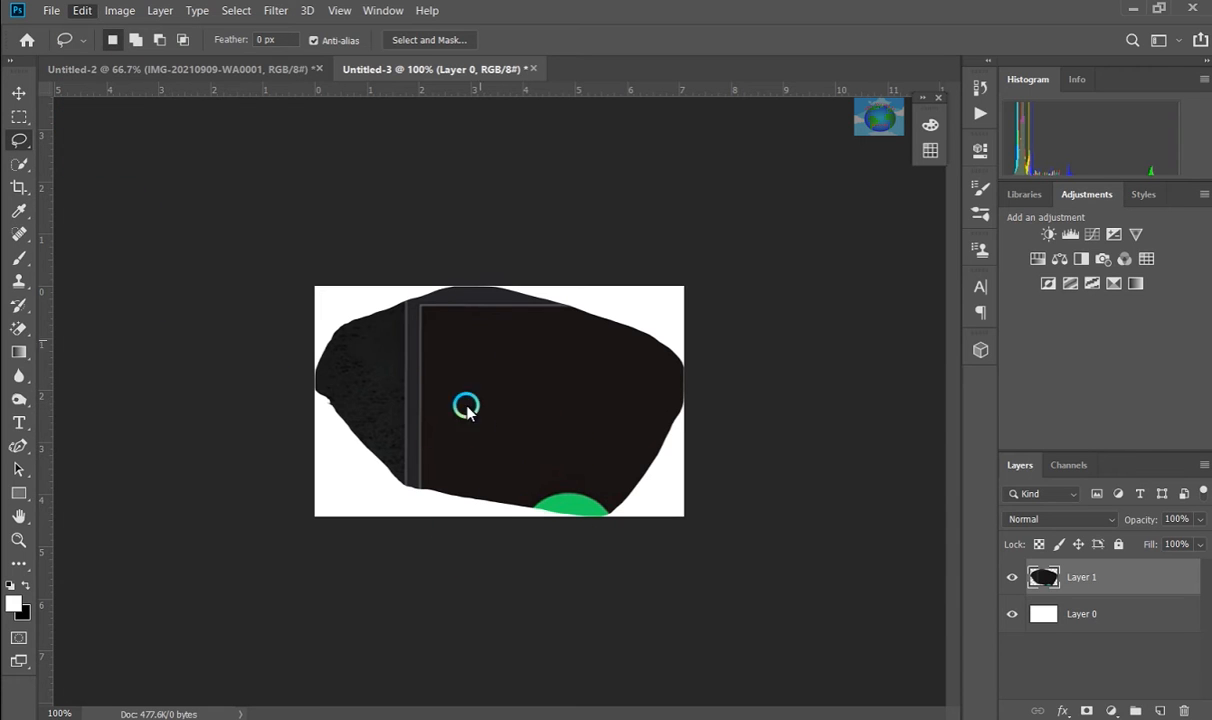
left_click(178, 69)
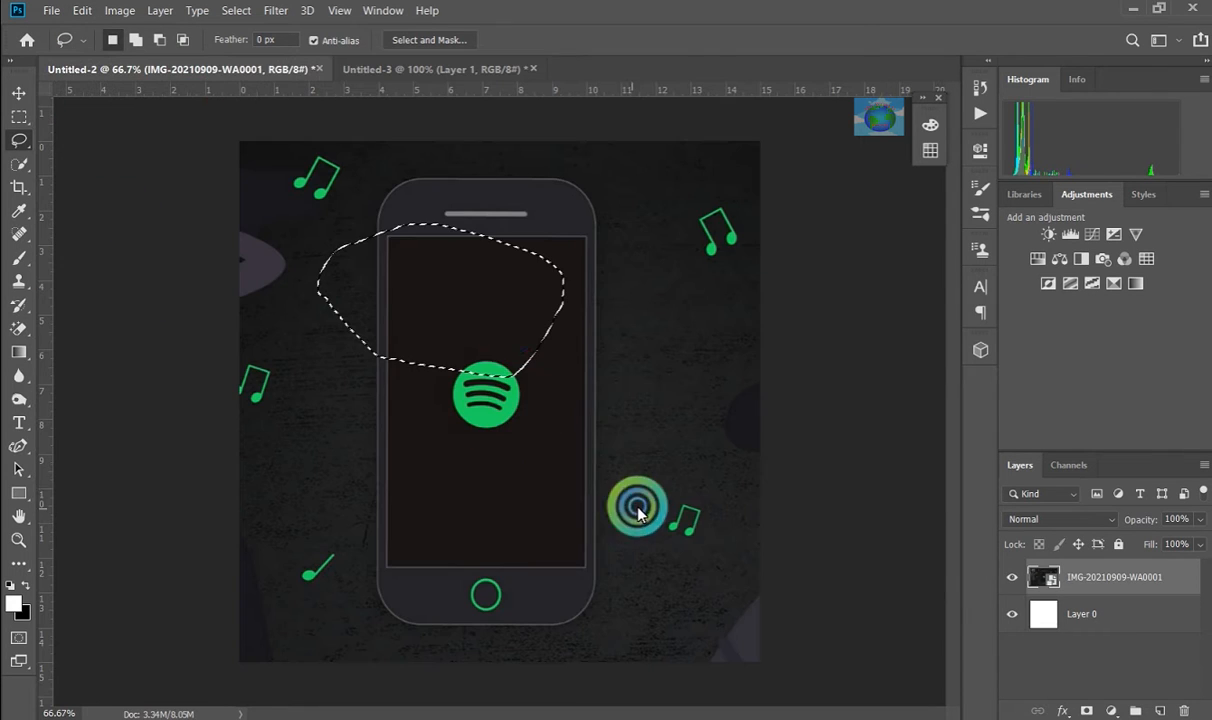
left_click(372, 71)
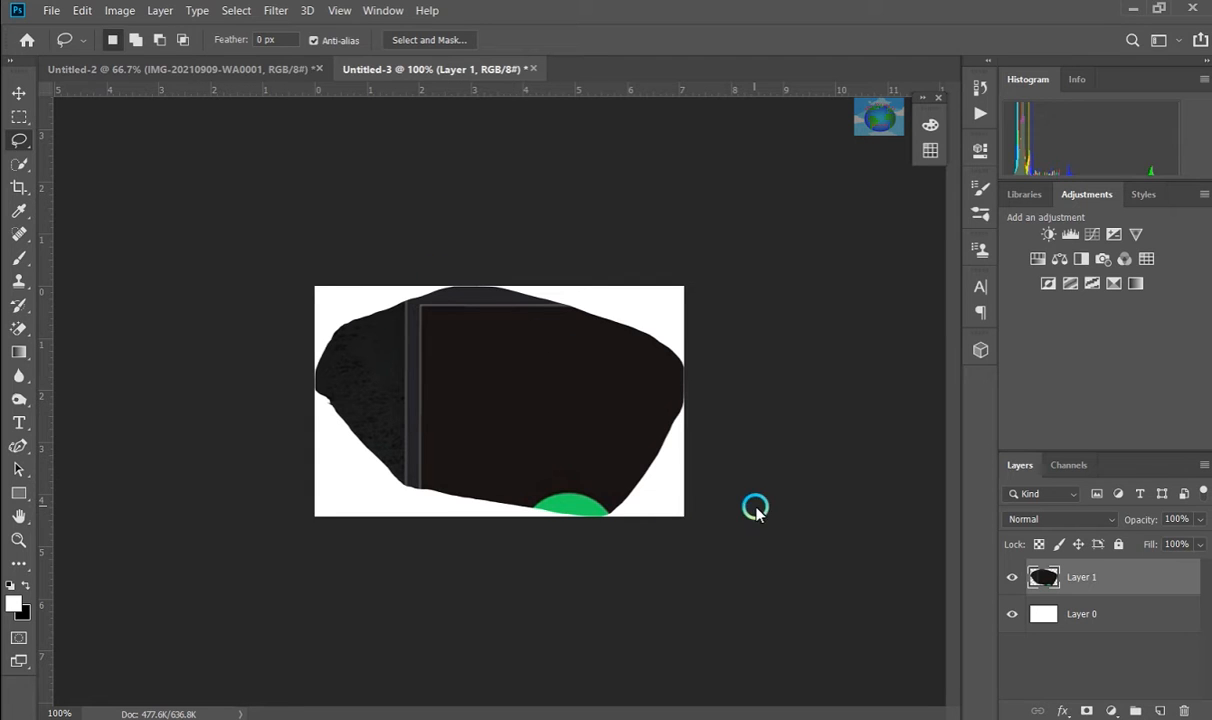
key("Delete")
left_click(1083, 579)
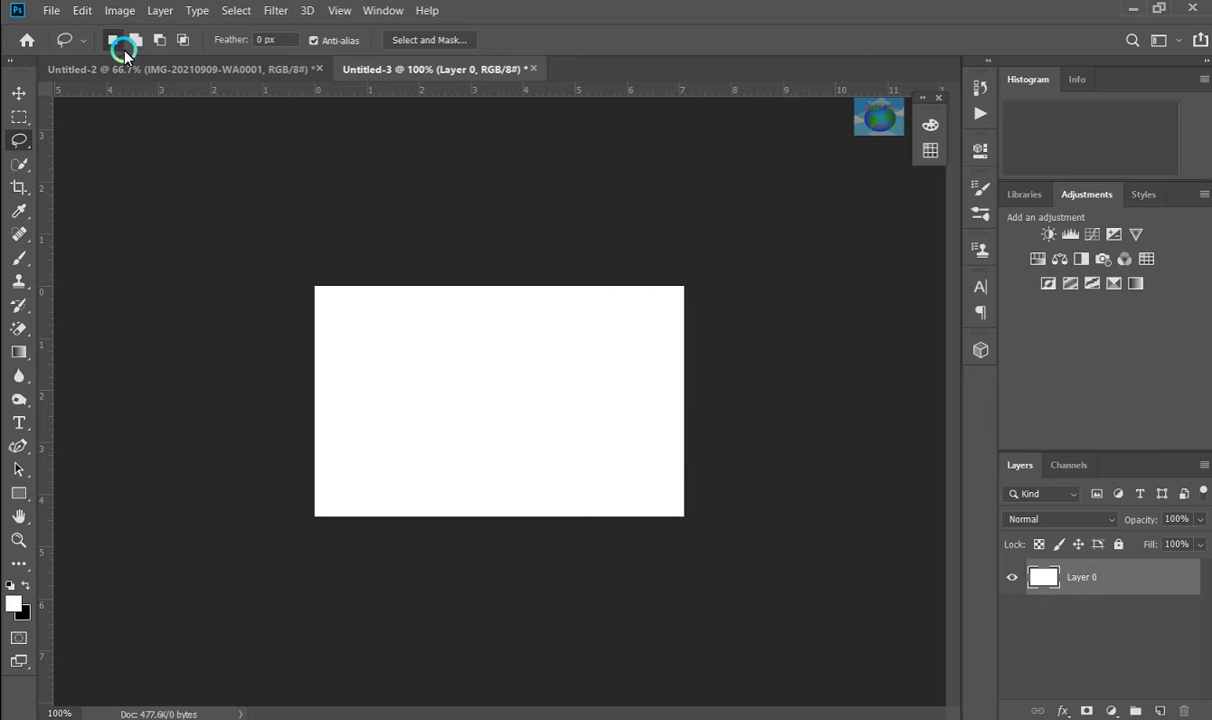
Return to the phone image document and deselect the freehand lasso area
left_click(132, 66)
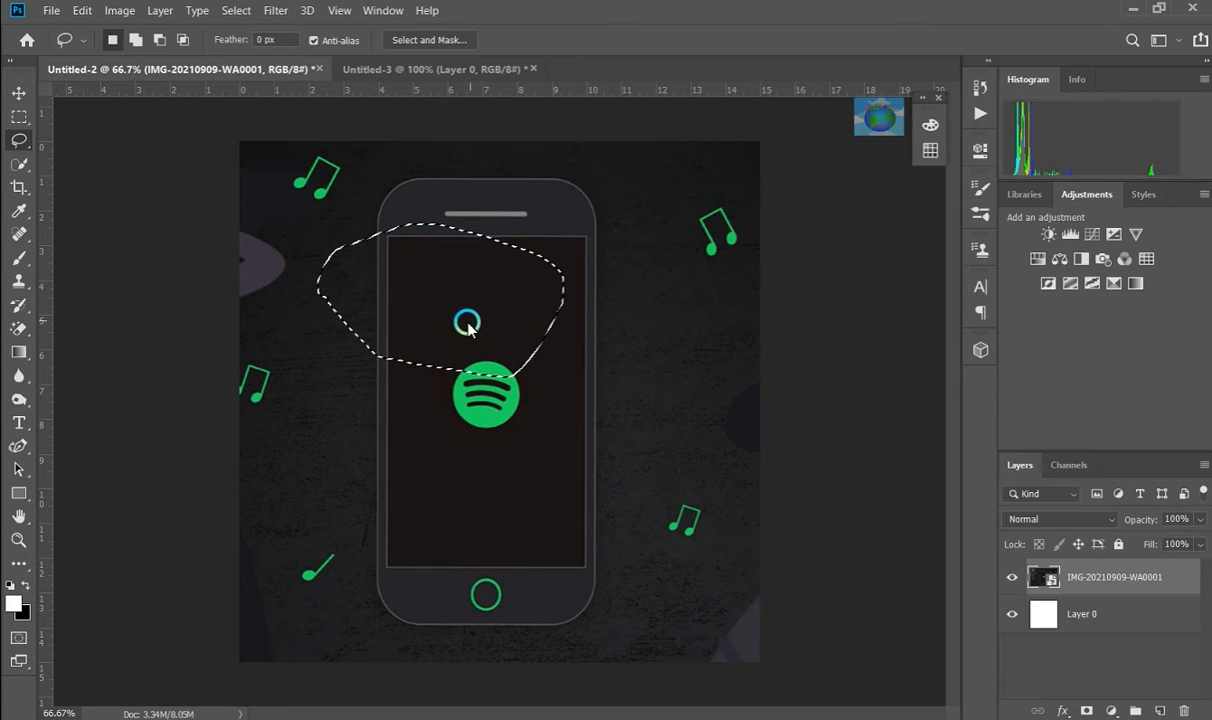
left_click(236, 10)
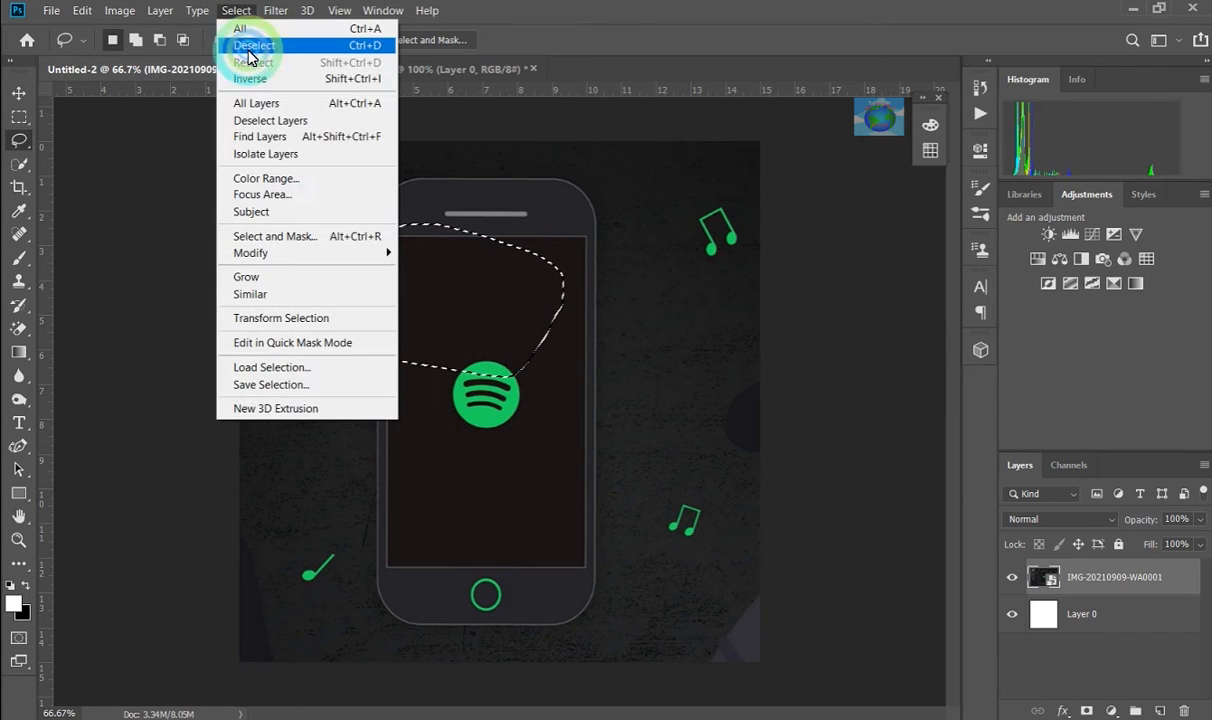
left_click(257, 43)
left_click(396, 297)
Outline the phone with the Polygonal Lasso tool, leaving an inward notch around the Spotify logo, and close the selection at its starting point
right_click(20, 140)
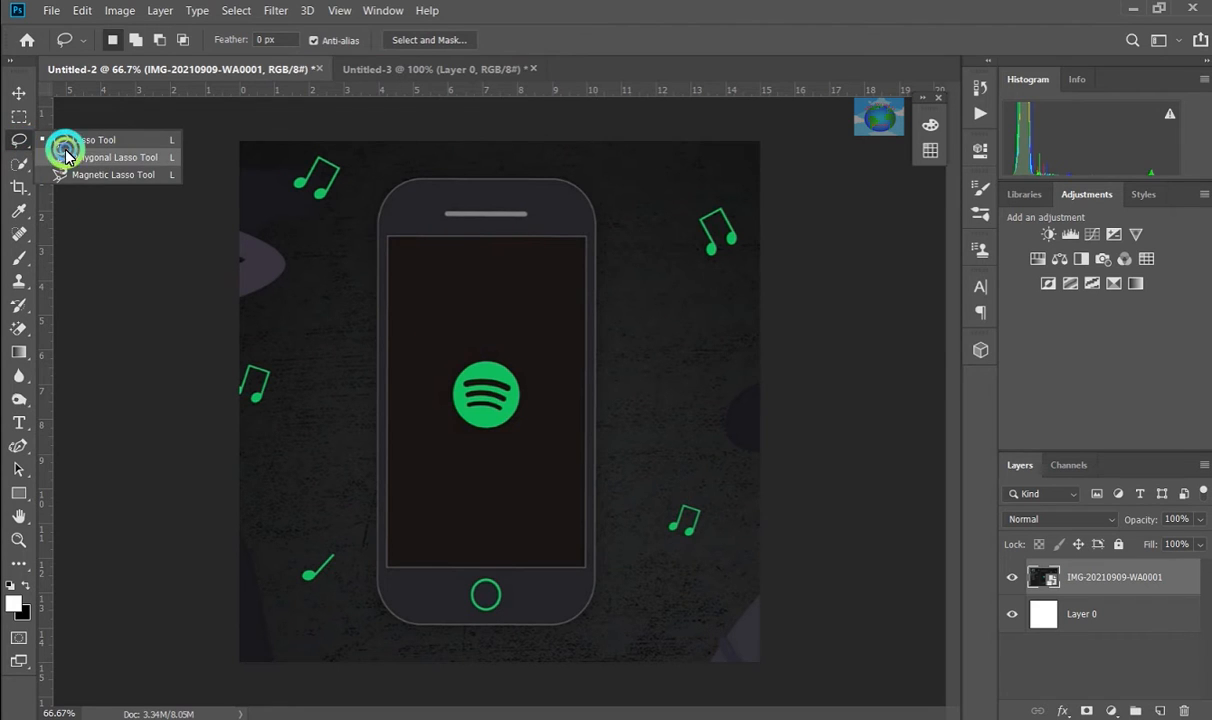
left_click(110, 157)
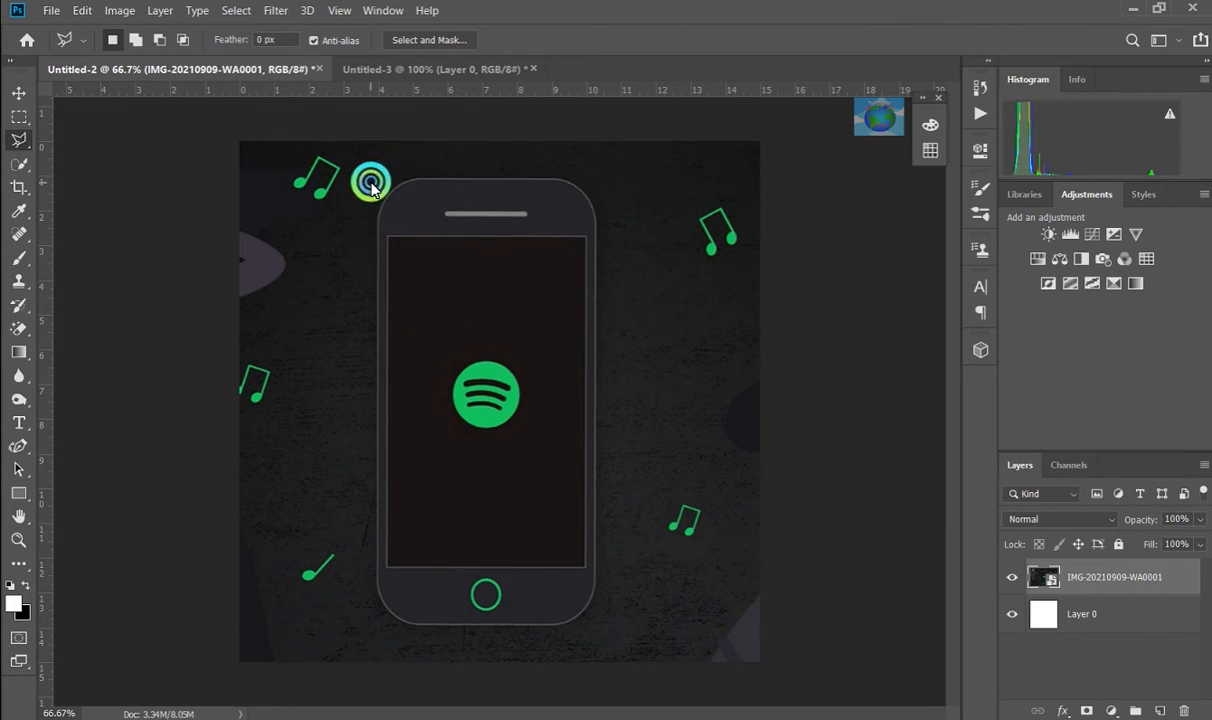
left_click(280, 345)
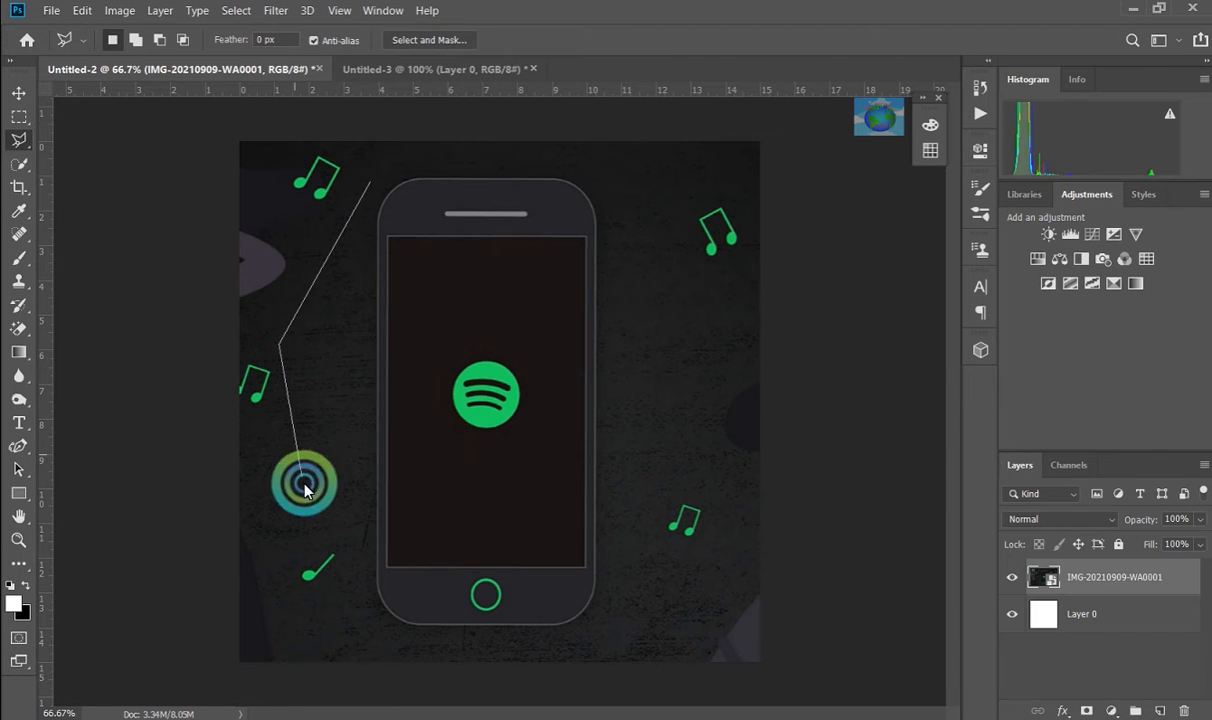
left_click(303, 500)
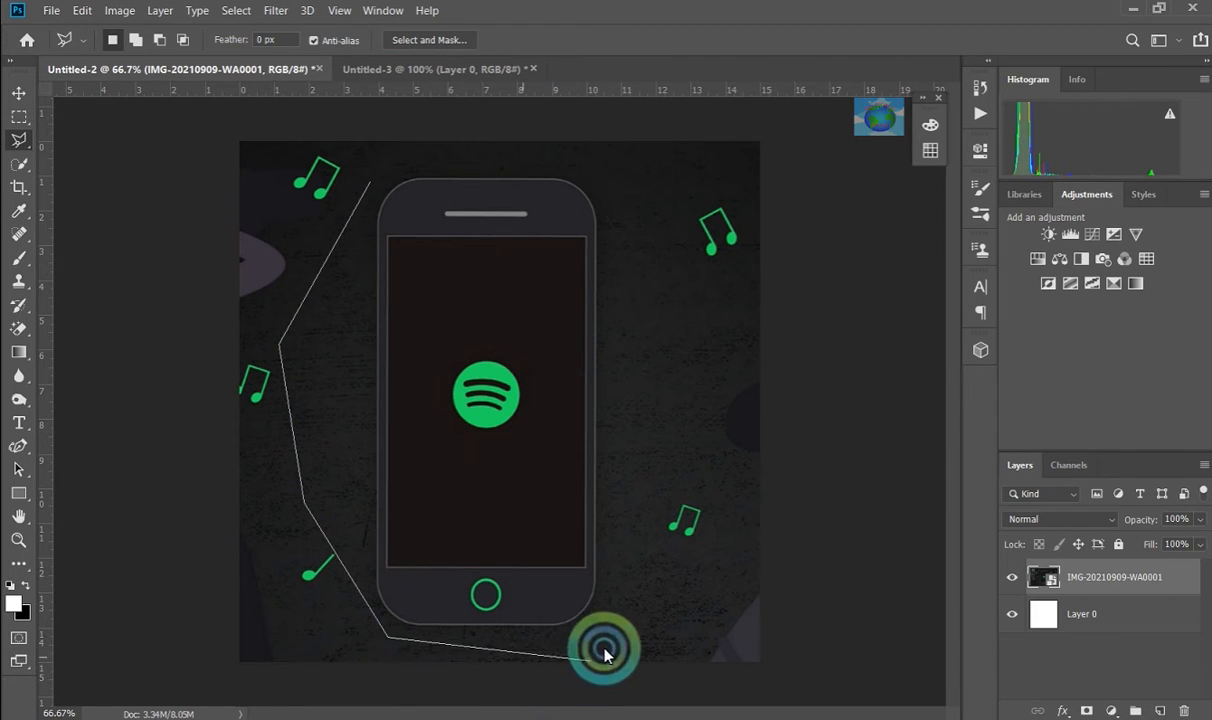
left_click(636, 636)
left_click(627, 361)
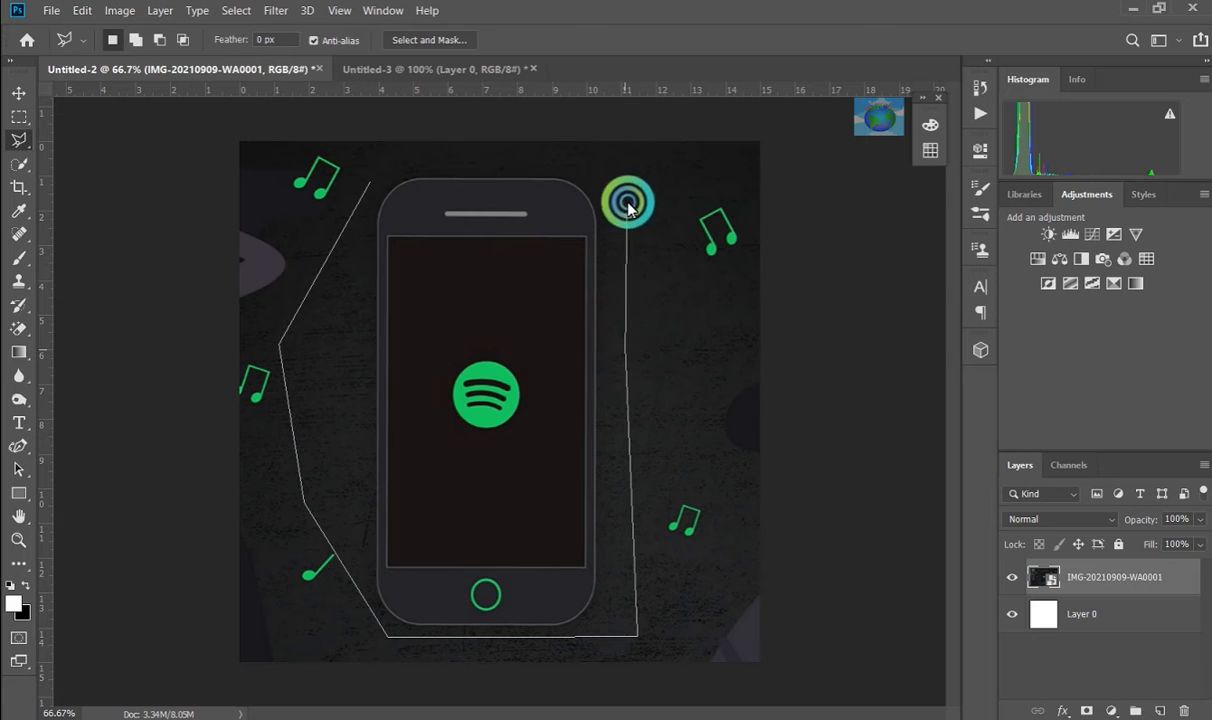
left_click(601, 167)
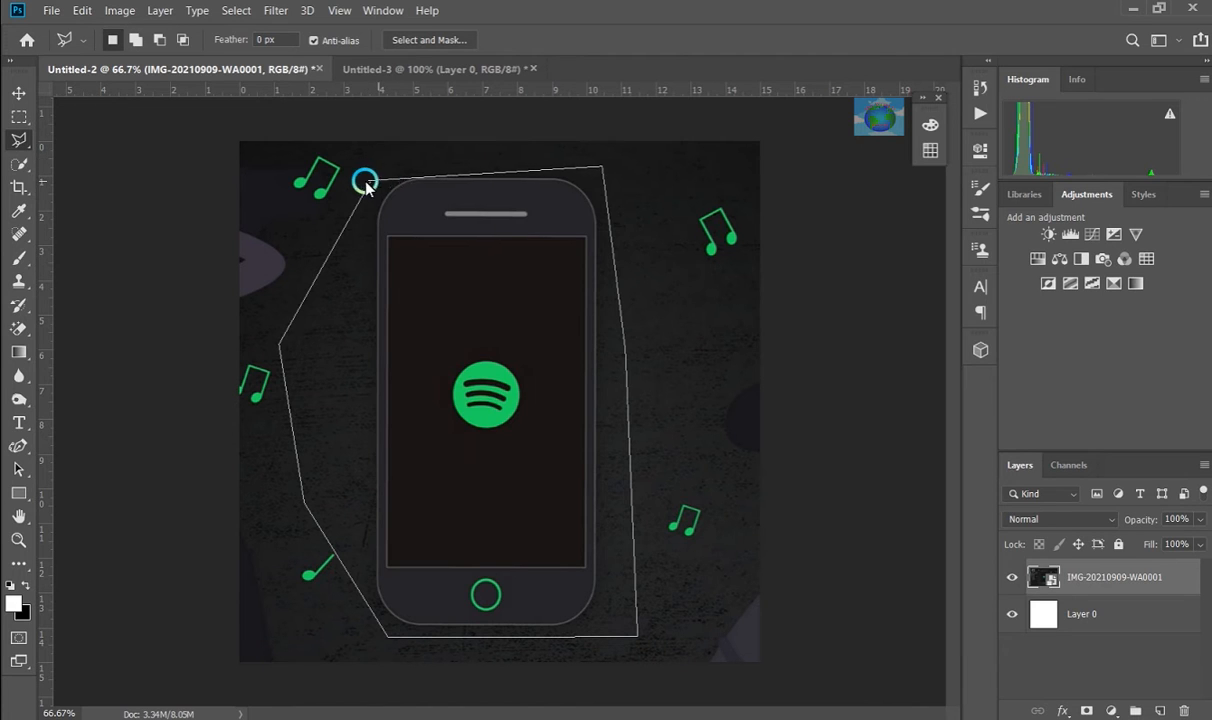
left_click(513, 167)
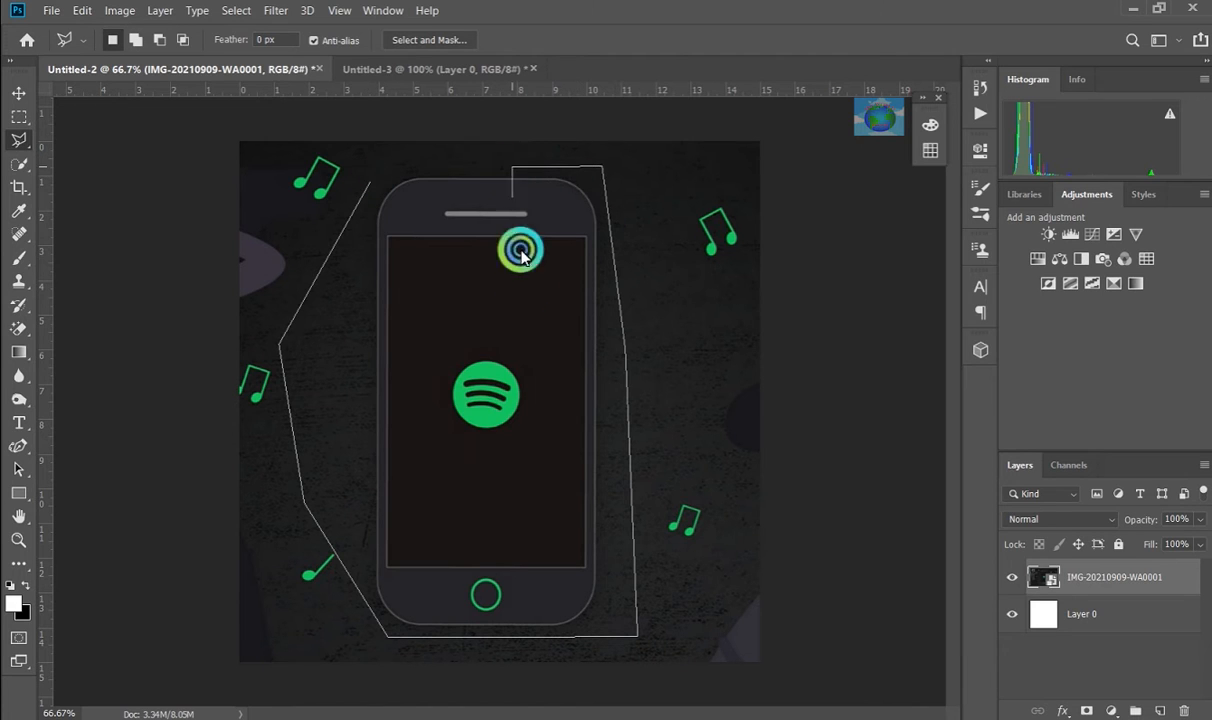
left_click(541, 449)
left_click(380, 479)
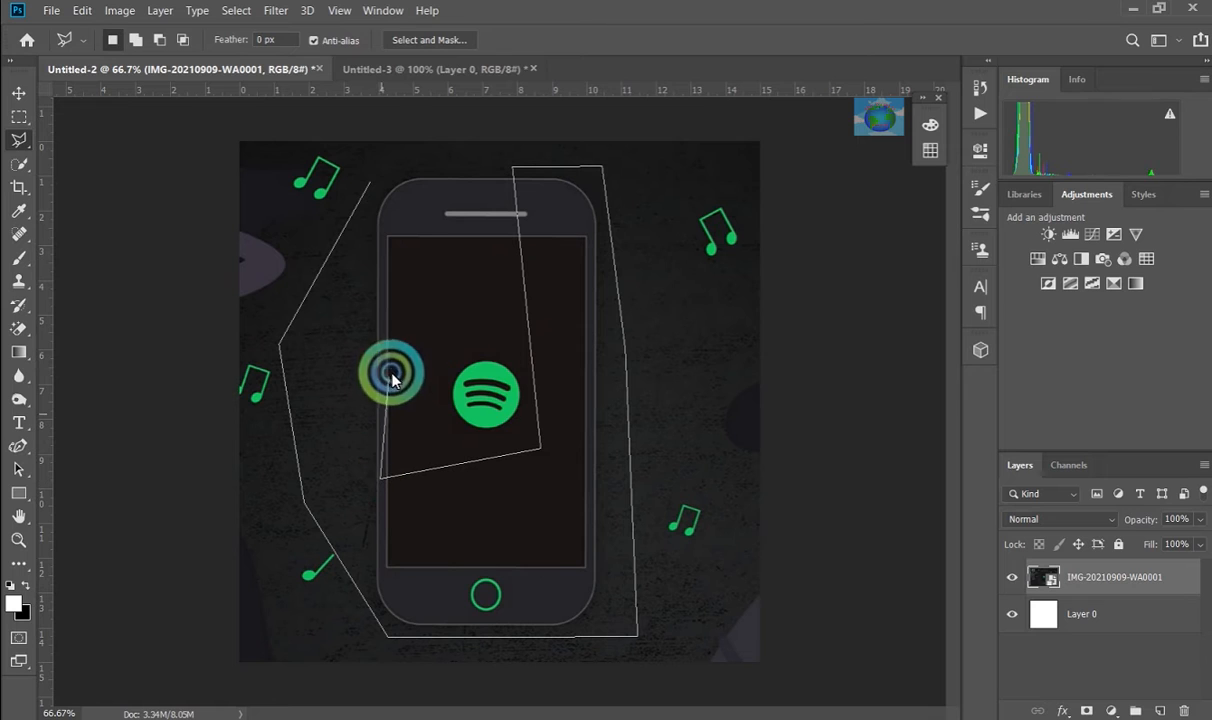
left_click(437, 217)
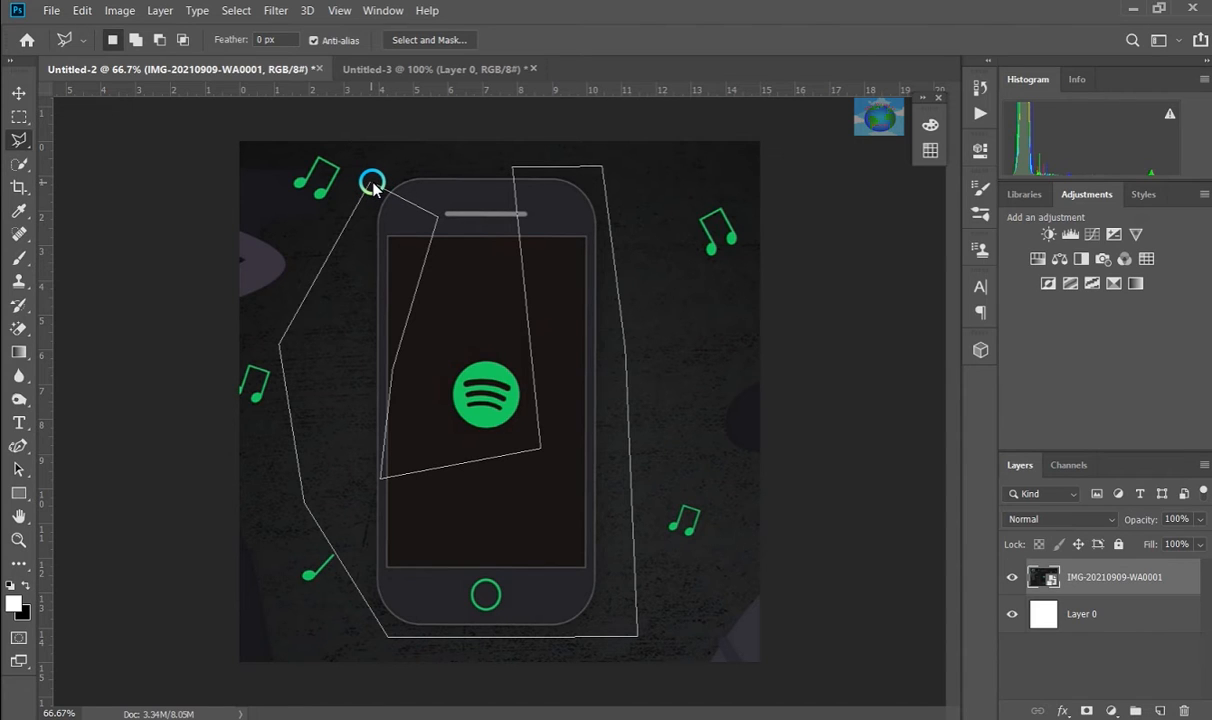
left_click(371, 183)
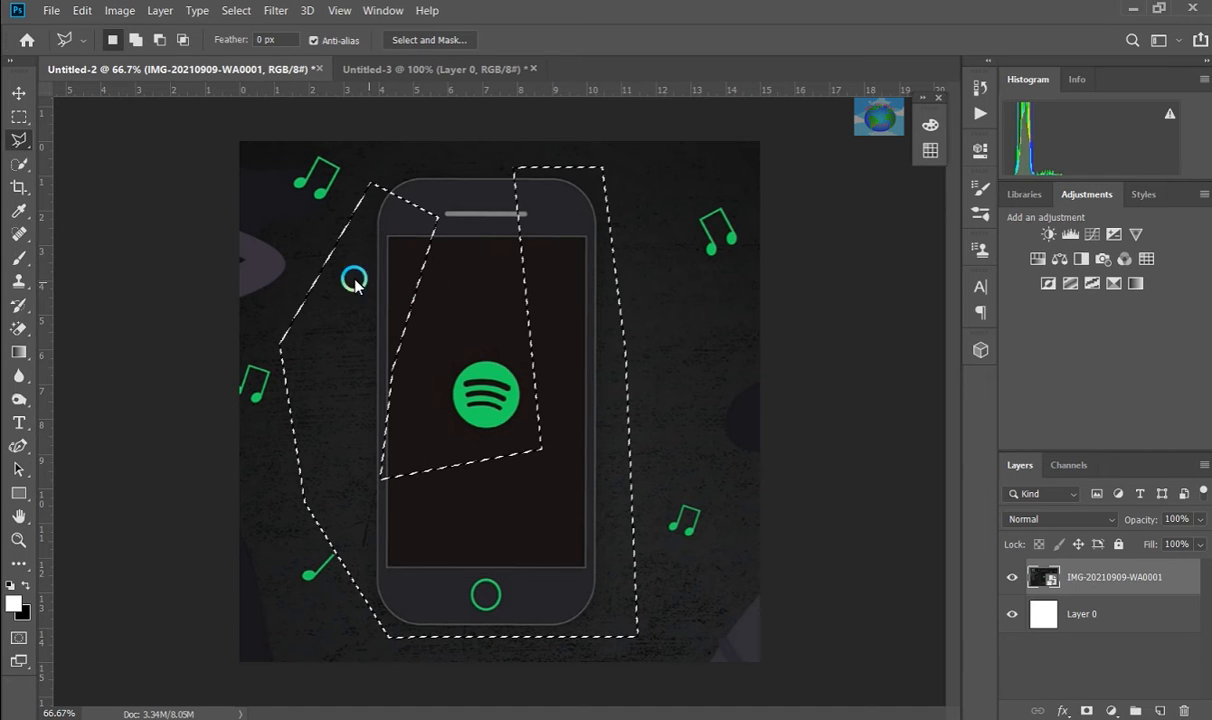
Copy the polygonal selection and paste it into the blank Untitled-3 document
left_click(82, 10)
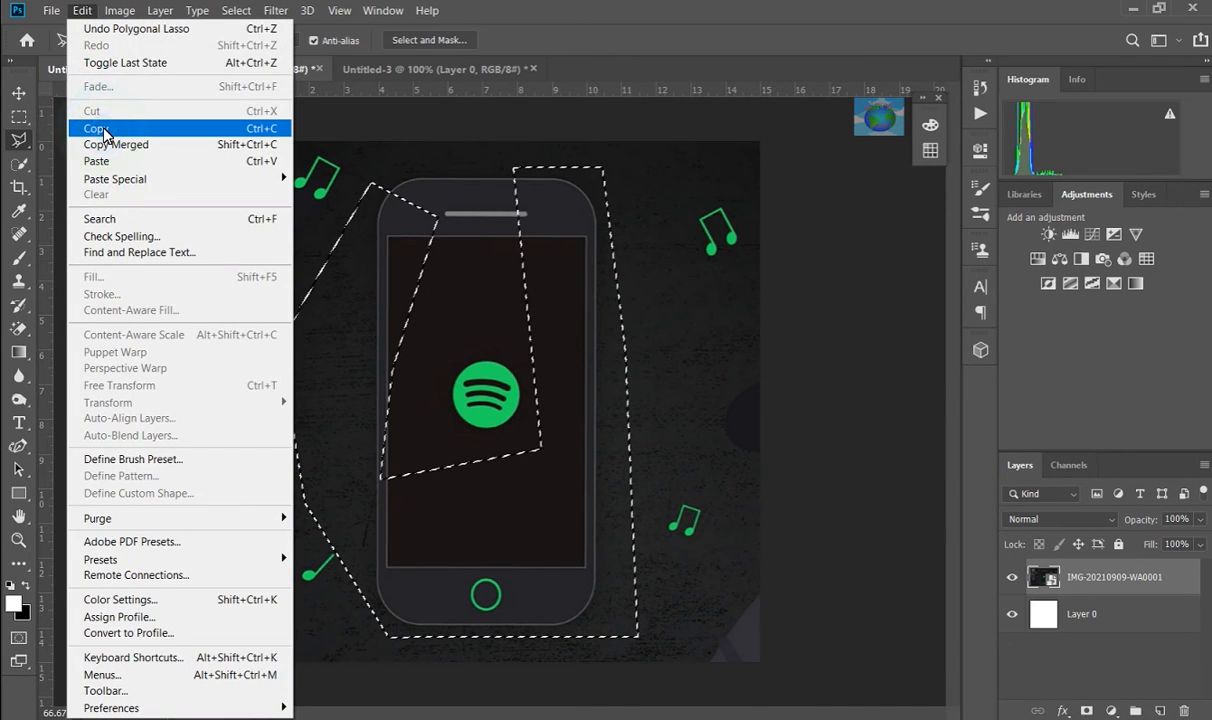
left_click(103, 130)
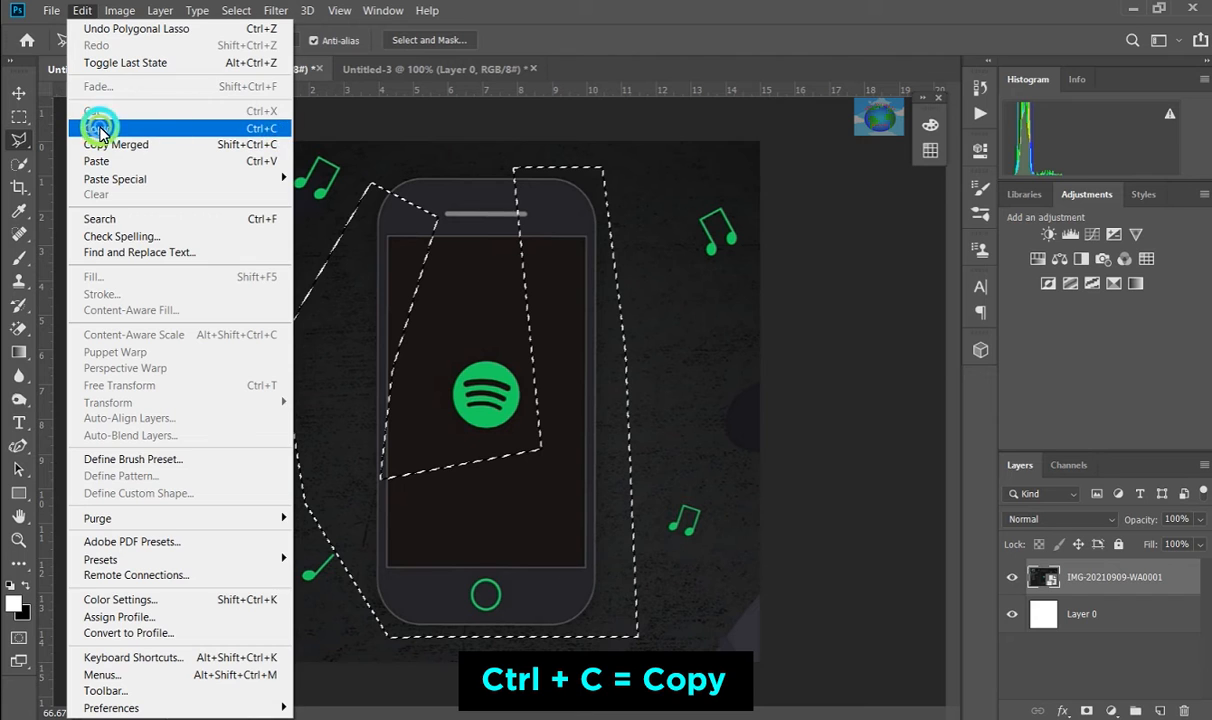
left_click(433, 69)
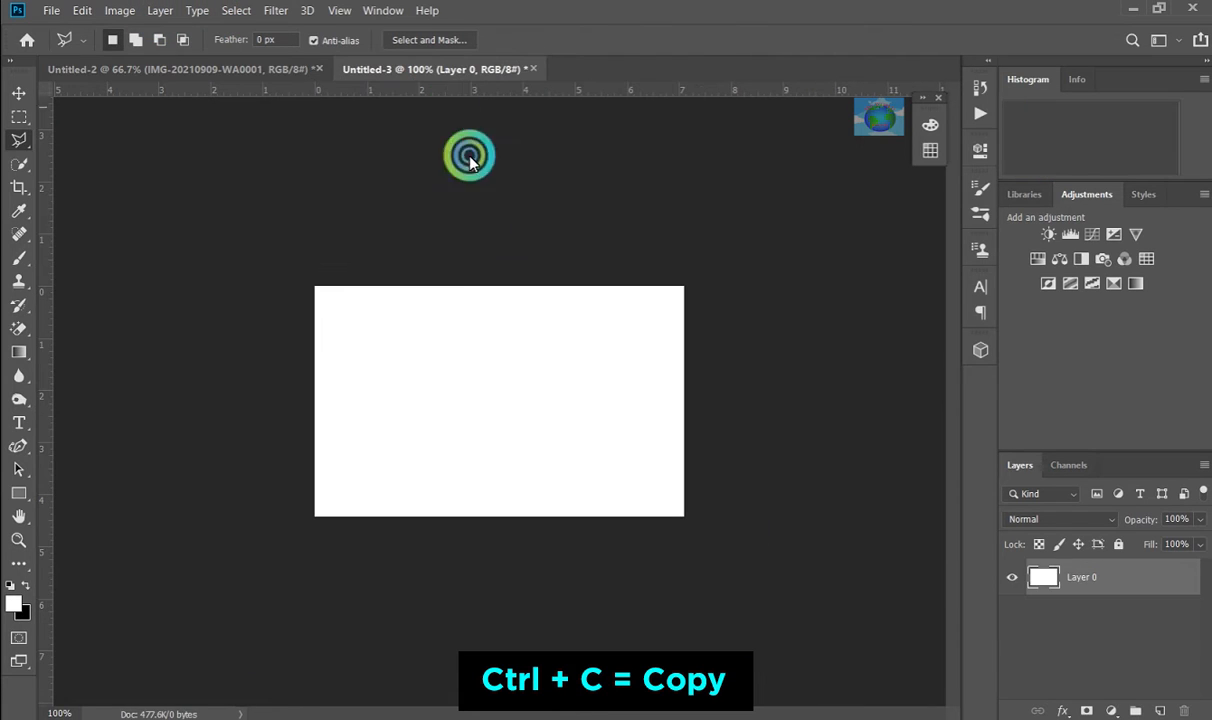
left_click(82, 10)
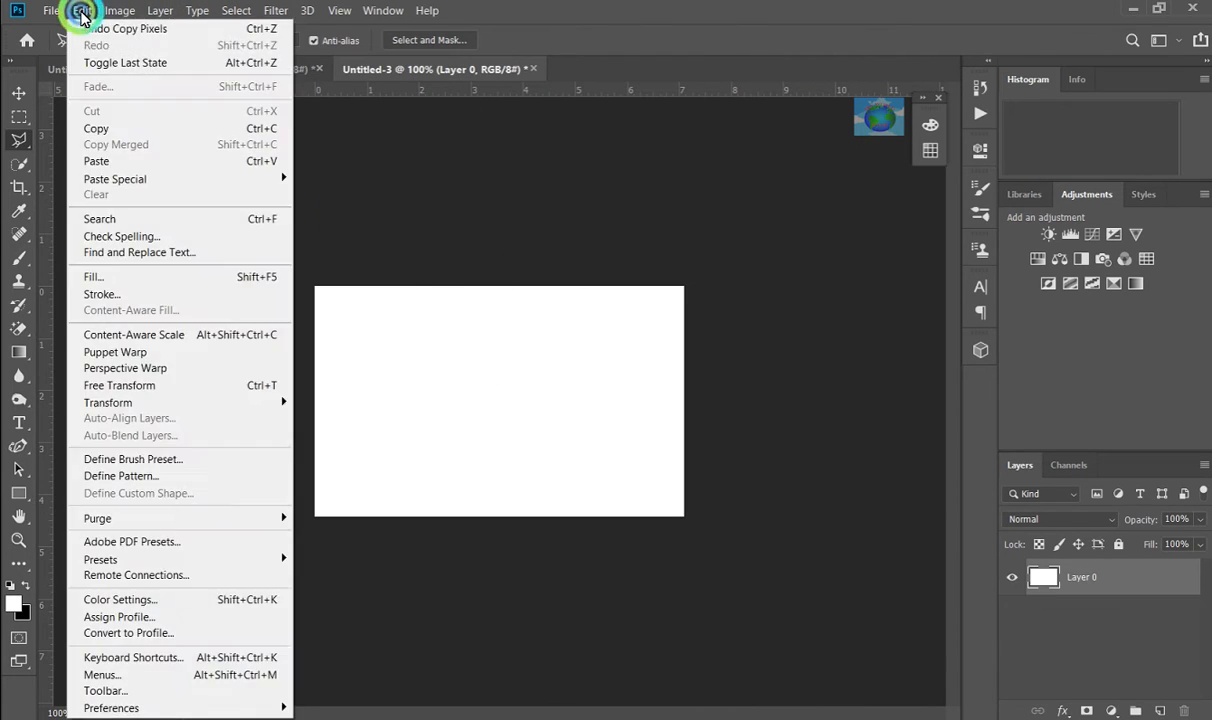
left_click(88, 160)
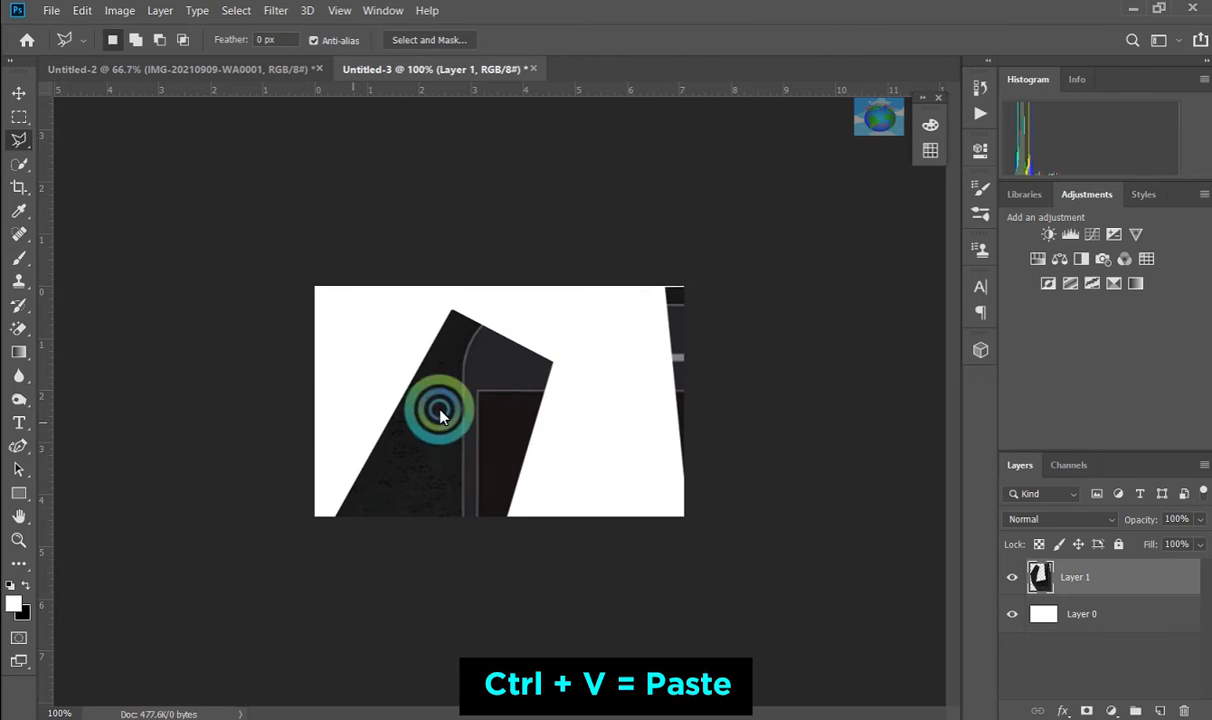
left_click(484, 386)
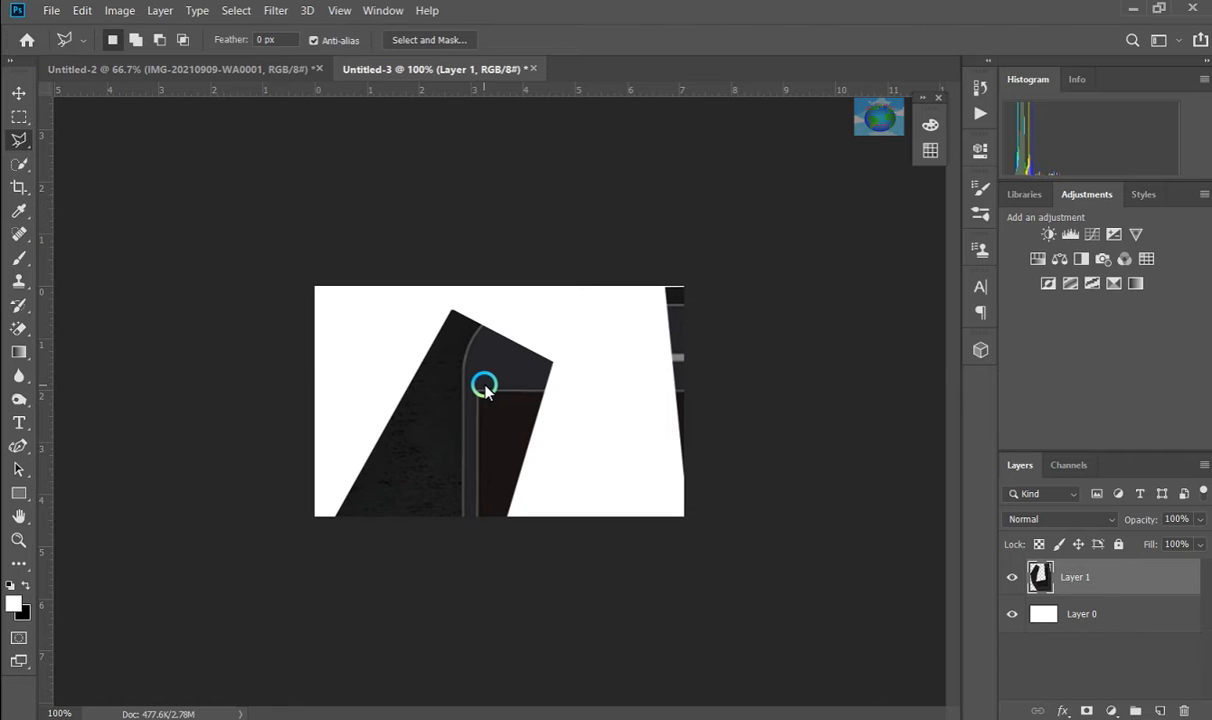
Try scaling the pasted layer to about 27% width and 35% height with Free Transform, and compare it with the source selection
key("ctrl+t")
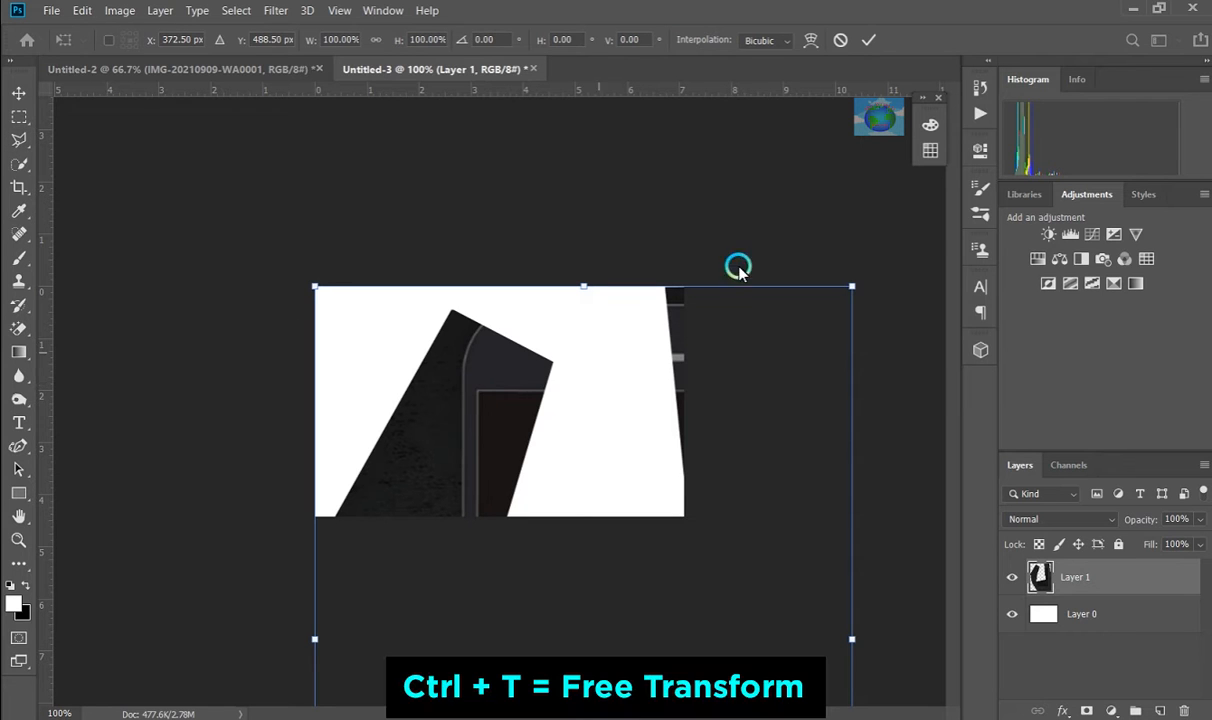
left_click_drag(861, 283, 752, 430)
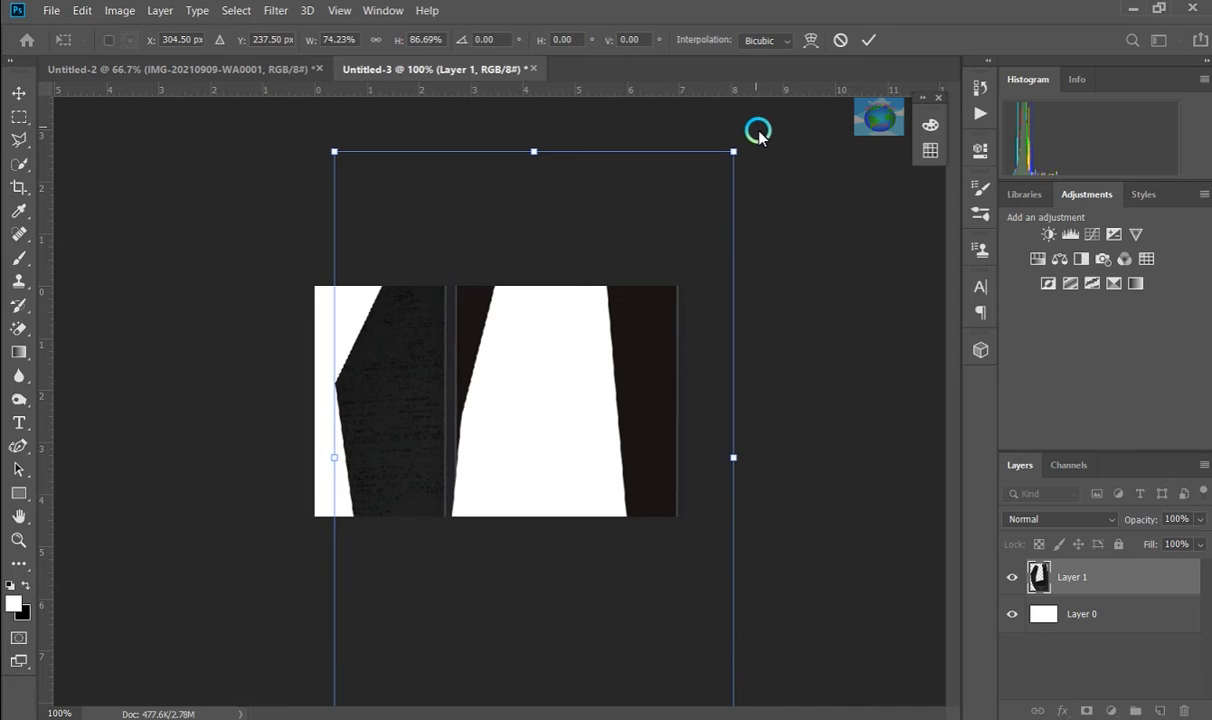
left_click_drag(733, 150, 613, 452)
left_click_drag(638, 580, 538, 454)
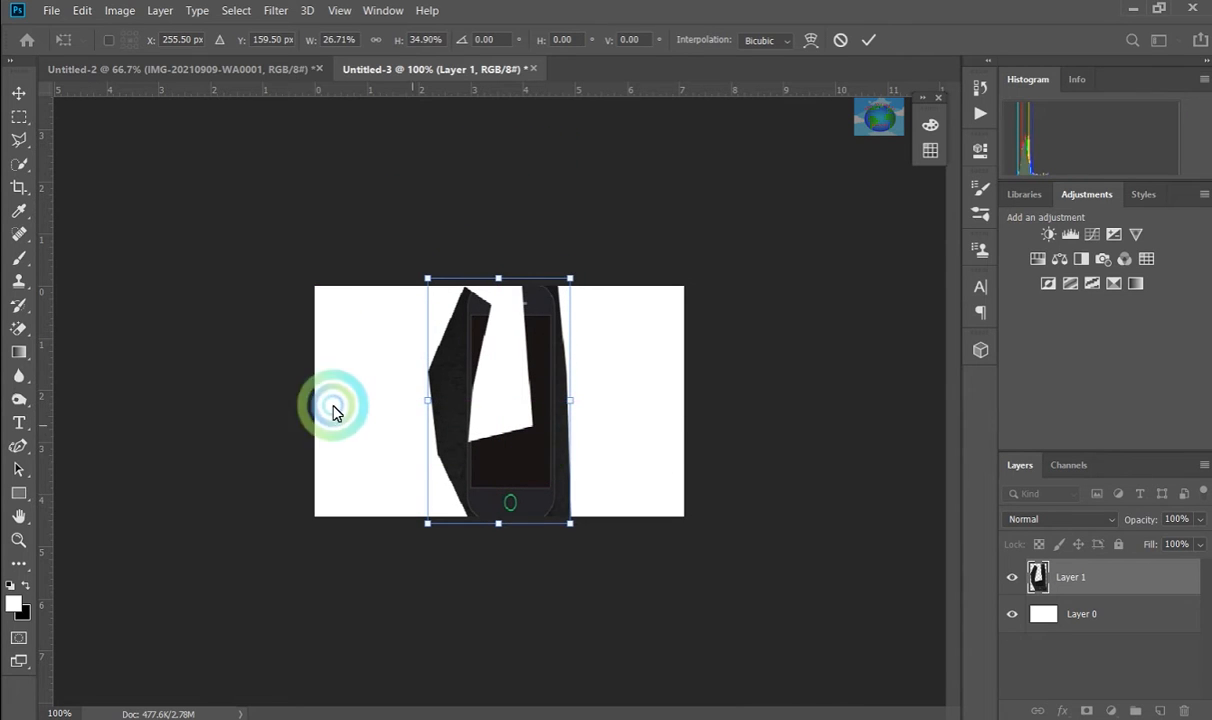
left_click(167, 78)
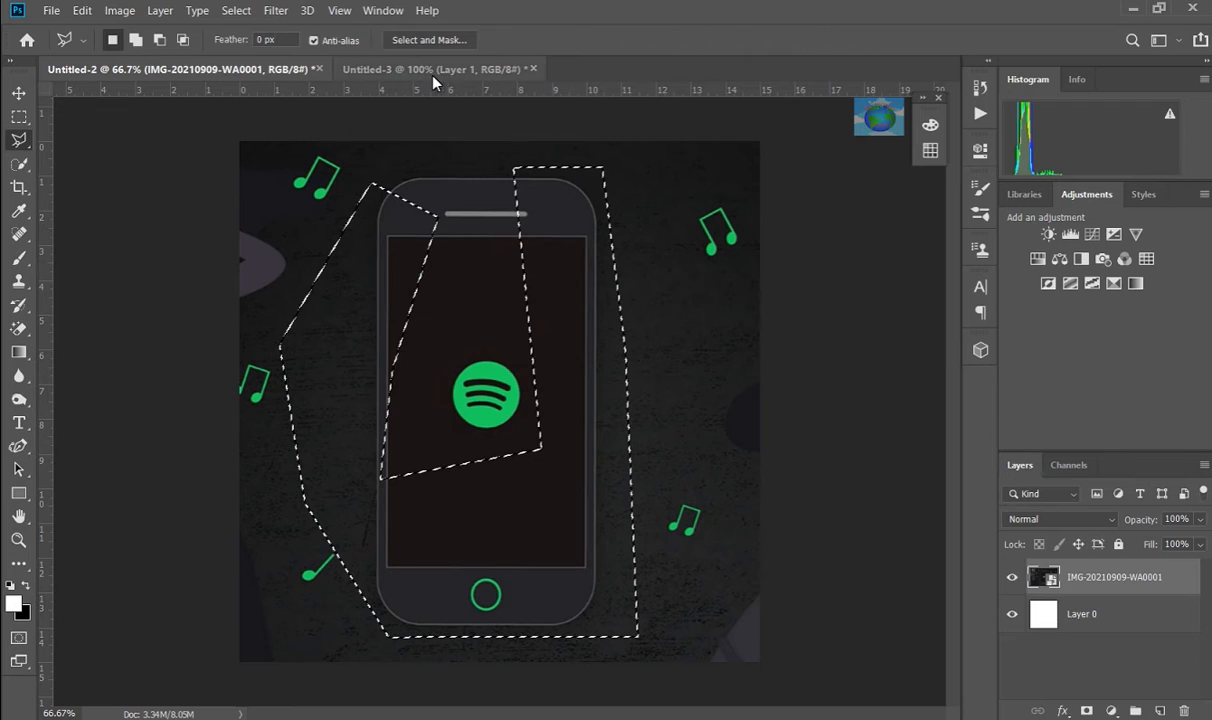
left_click(420, 70)
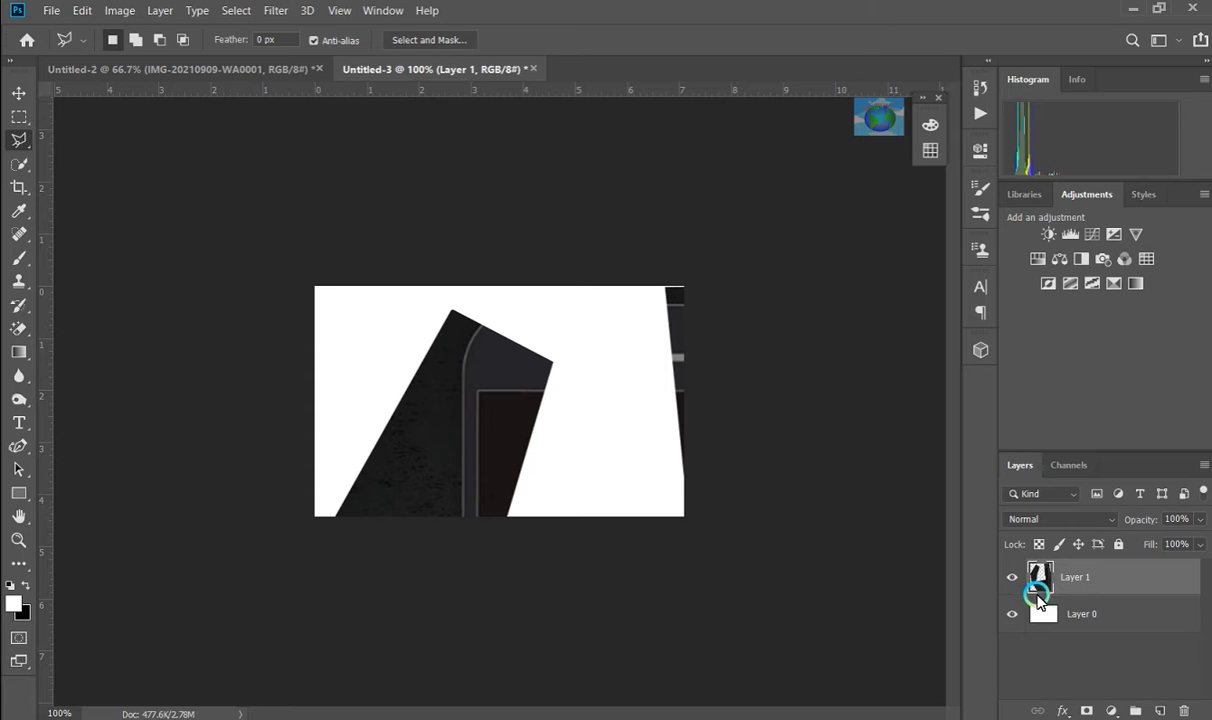
Delete the pasted Layer 1 and deselect the polygonal selection in the phone image document
key("Delete")
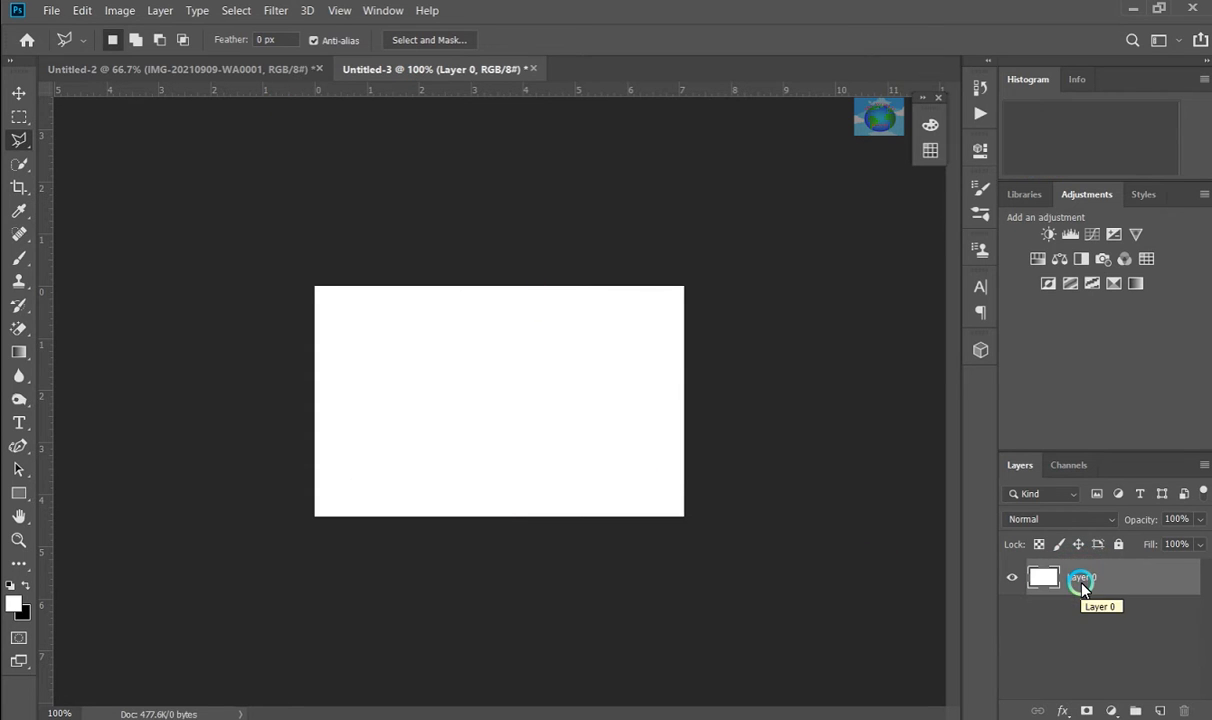
left_click(222, 68)
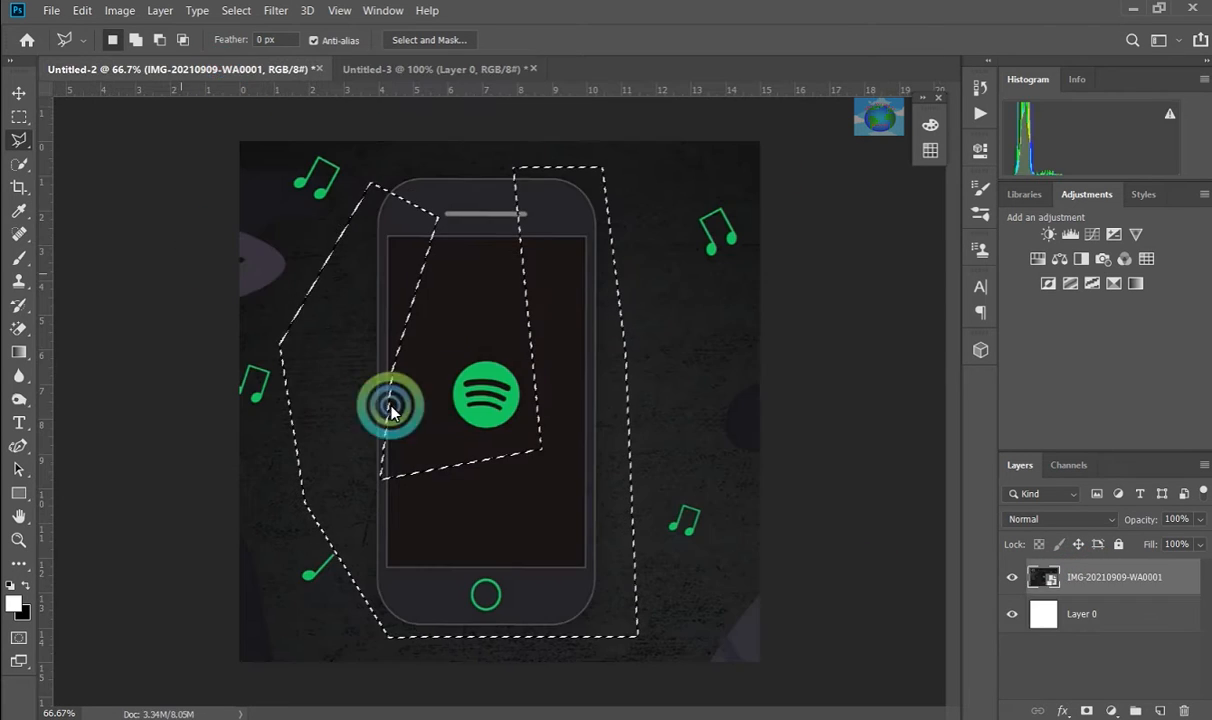
left_click(236, 11)
left_click(245, 45)
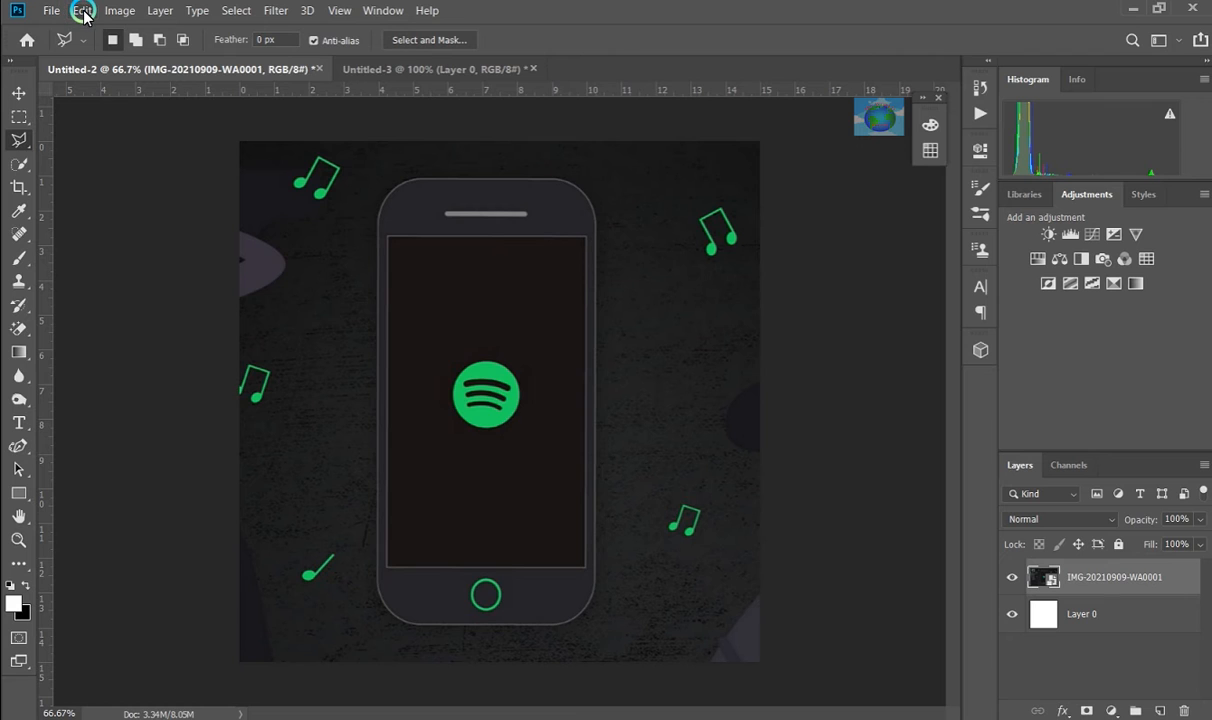
left_click(82, 12)
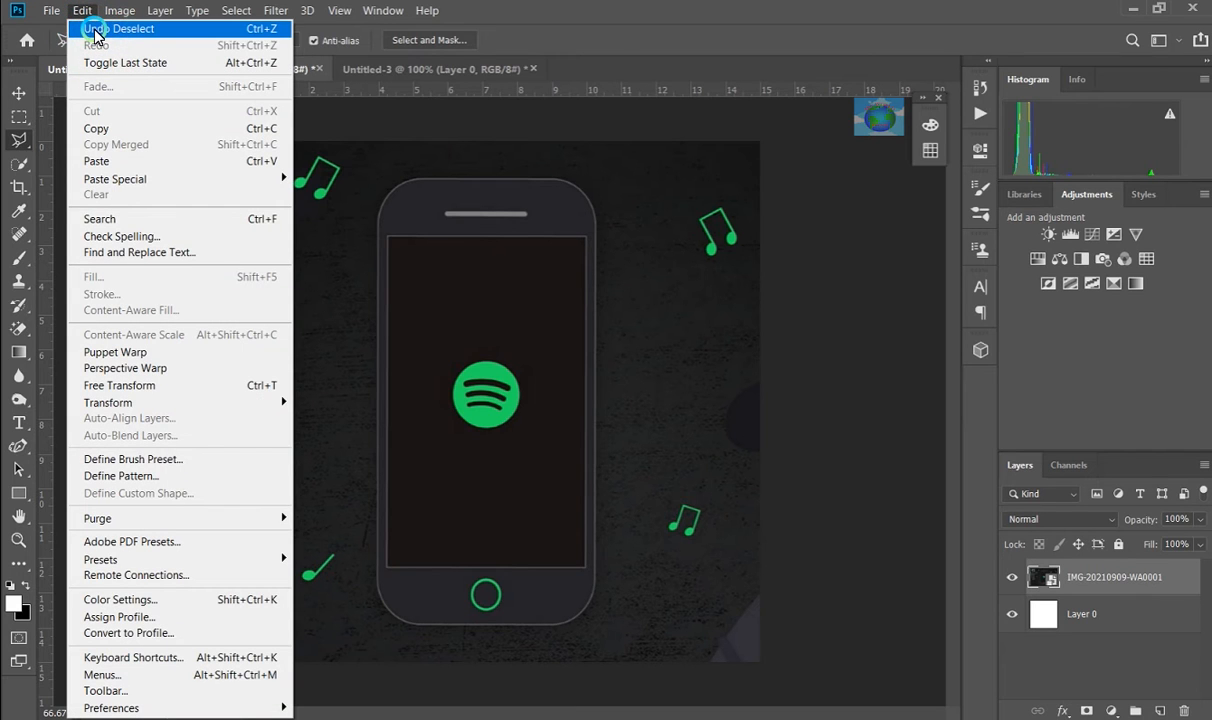
left_click(541, 315)
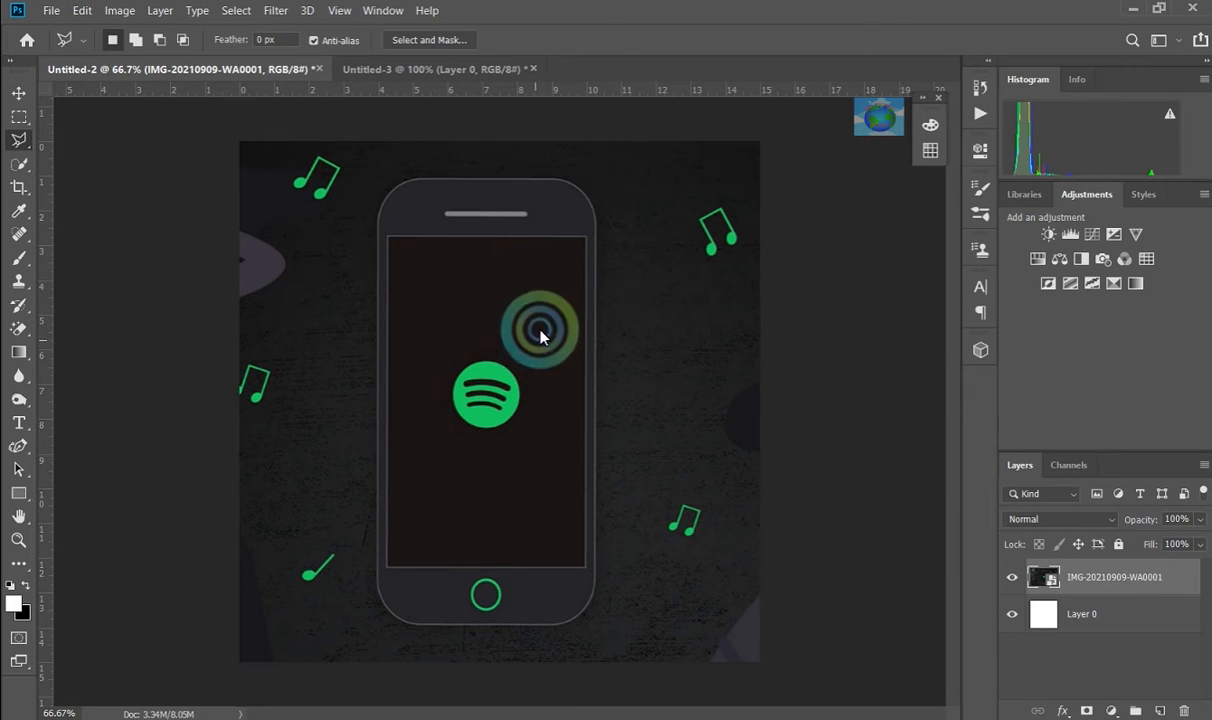
left_click(88, 231)
Trace a loose outline around the whole phone with the Magnetic Lasso tool and close it into a selection
left_click(20, 137)
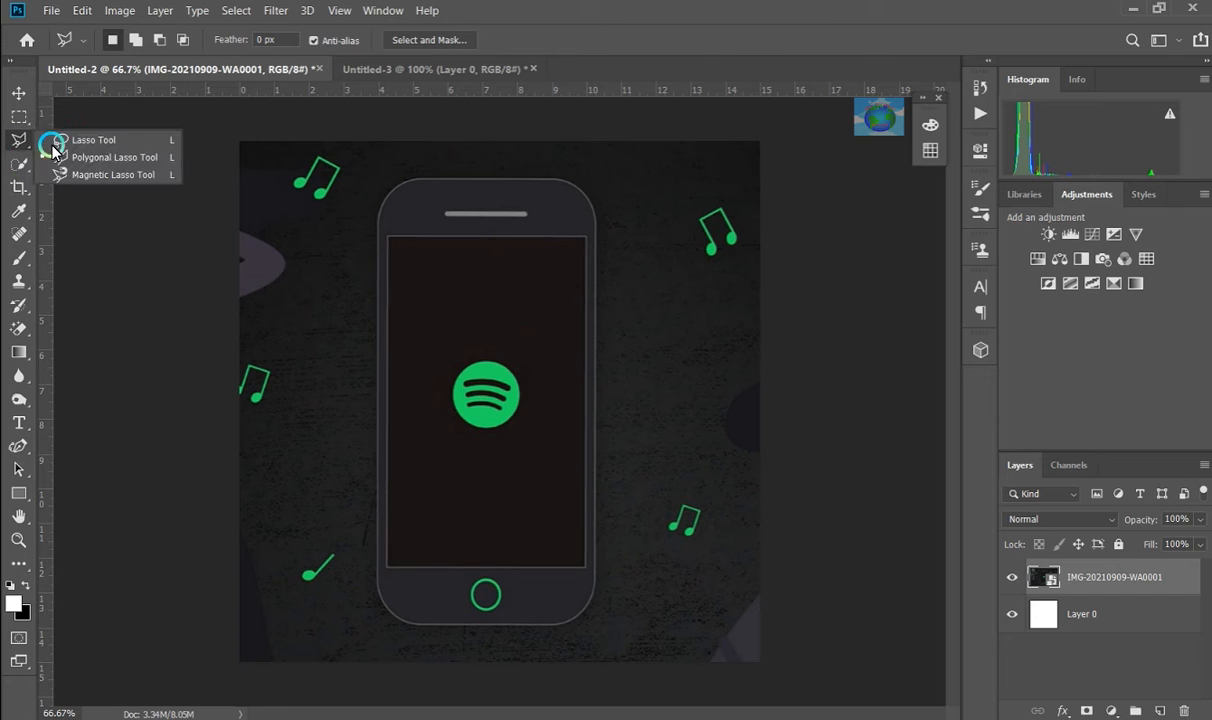
left_click_drag(54, 152, 98, 172)
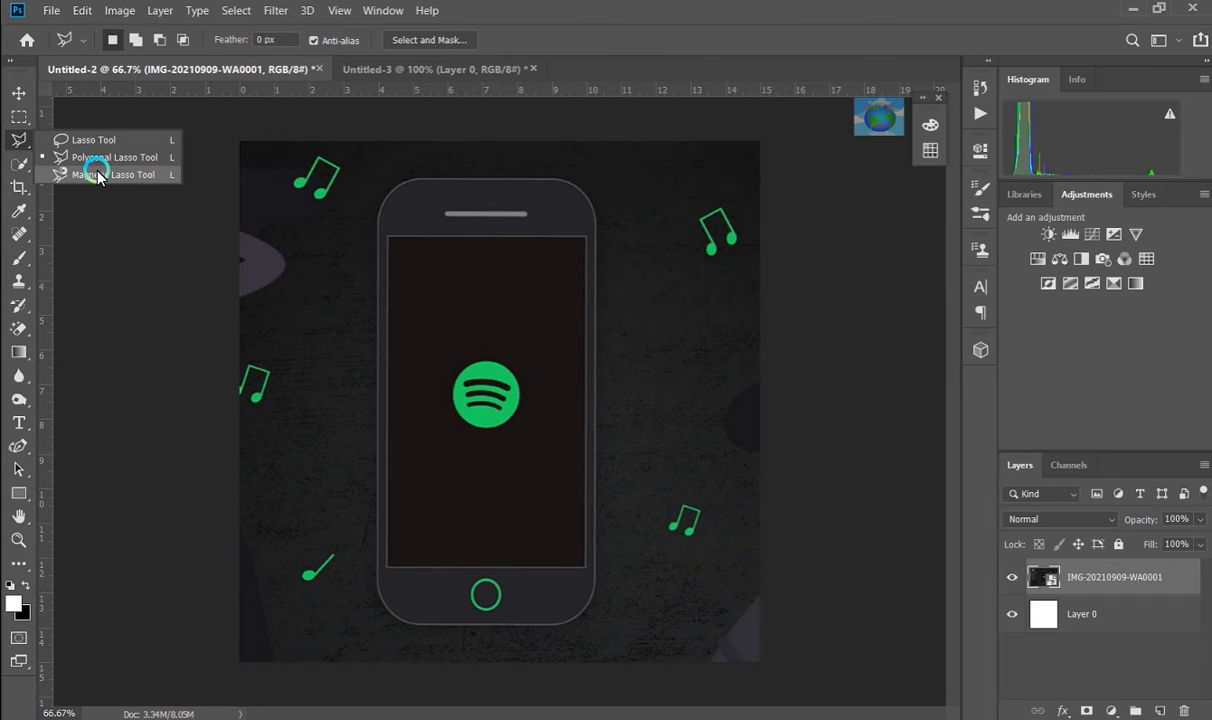
left_click_drag(98, 175, 98, 175)
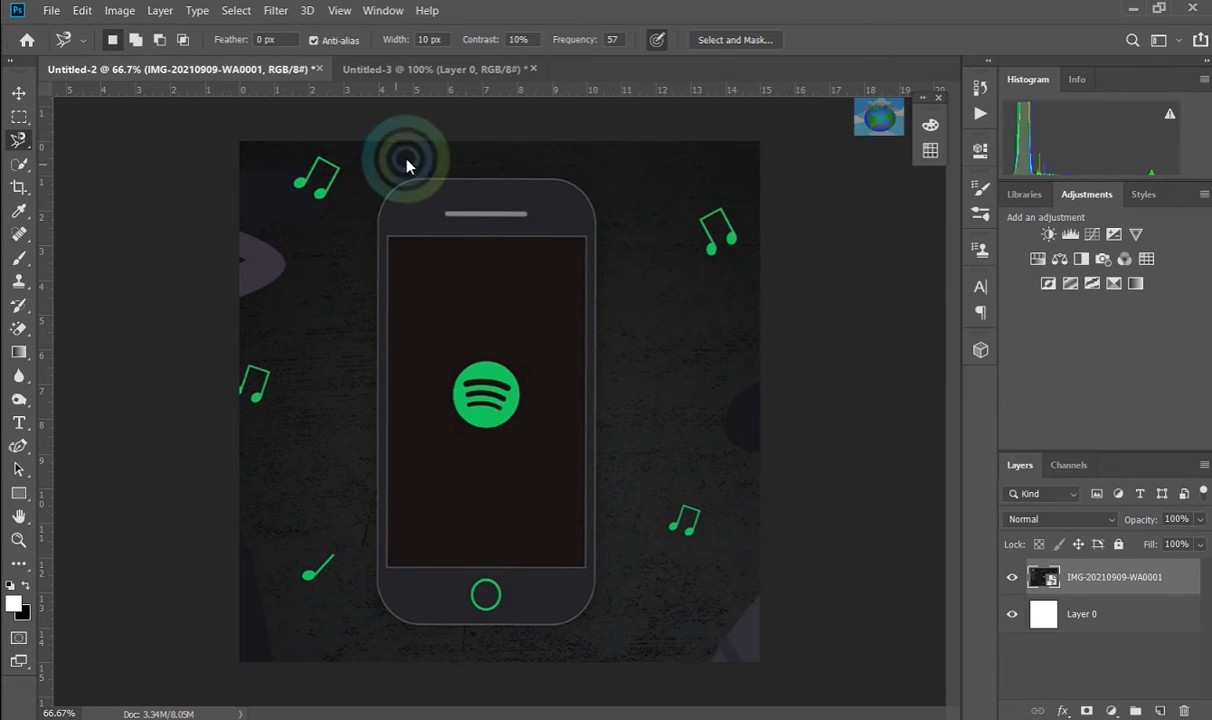
mouse_move(408, 160)
left_mouse_down()
mouse_move(408, 215)
mouse_move(338, 255)
mouse_move(302, 295)
mouse_move(299, 533)
mouse_move(285, 591)
mouse_move(333, 640)
mouse_move(407, 661)
mouse_move(513, 674)
mouse_move(656, 660)
mouse_move(669, 628)
mouse_move(671, 500)
mouse_move(654, 327)
mouse_move(619, 175)
mouse_move(410, 166)
left_mouse_up()
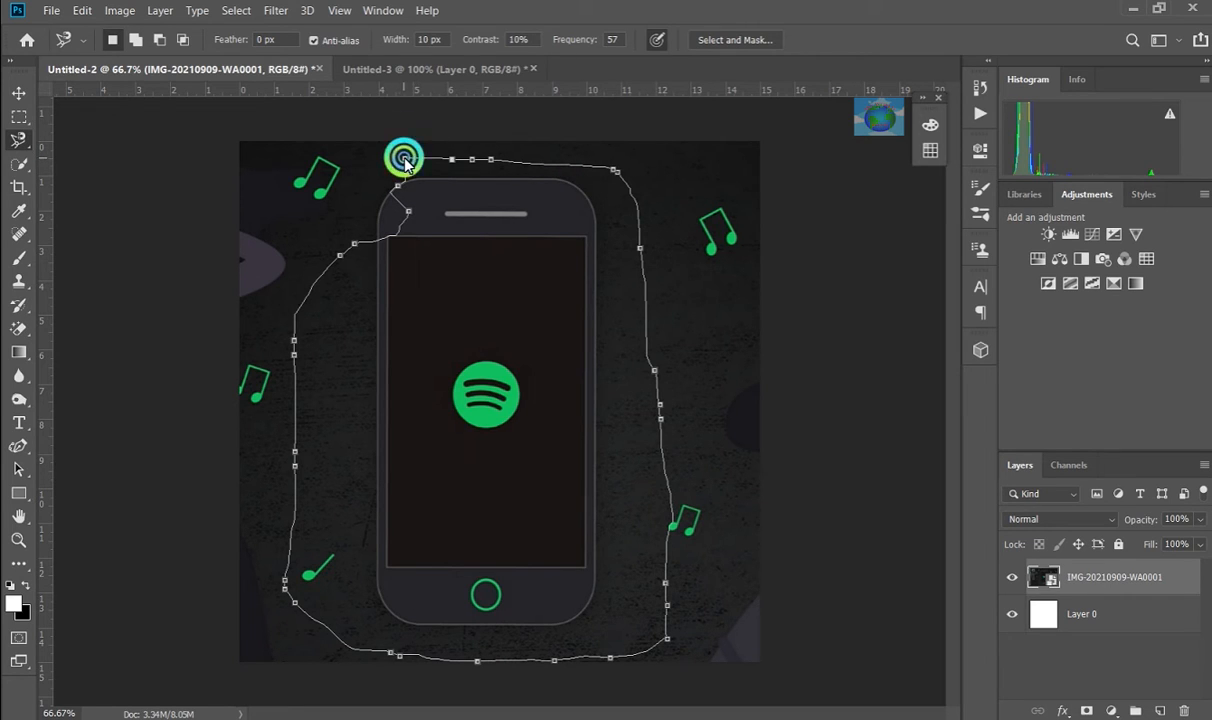
left_click(404, 161)
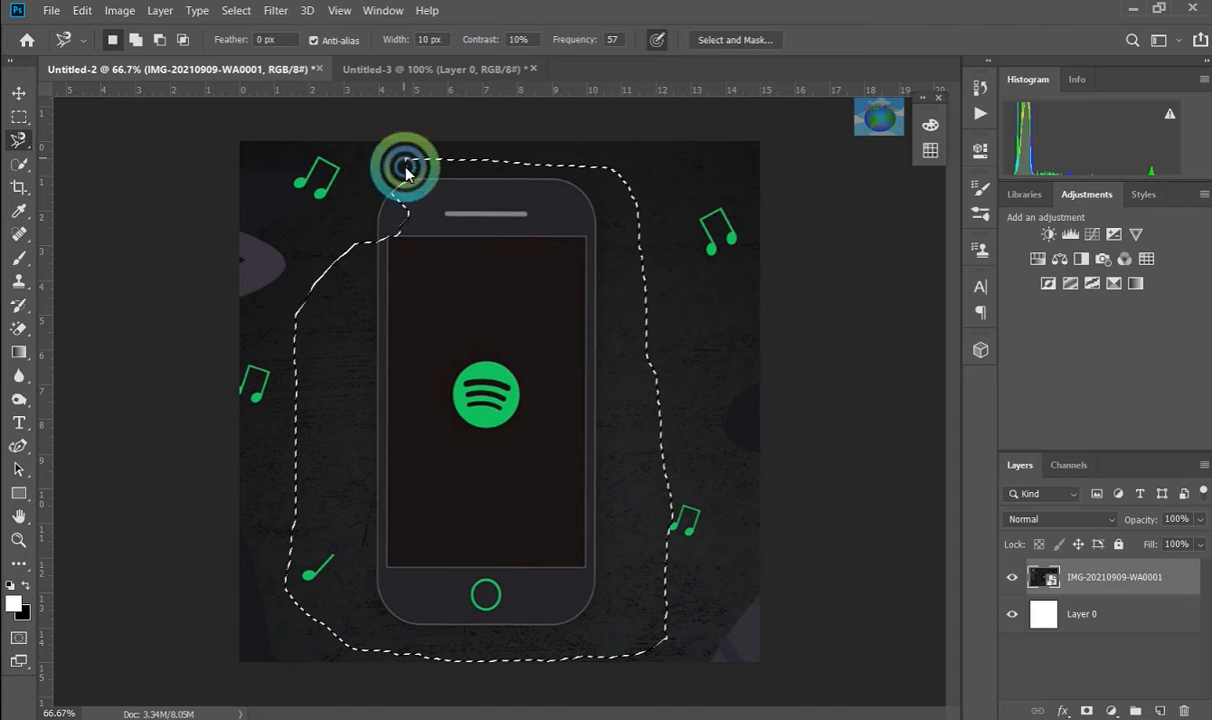
Deselect the magnetic lasso outline around the phone and switch to the Quick Selection tool
right_click(16, 138)
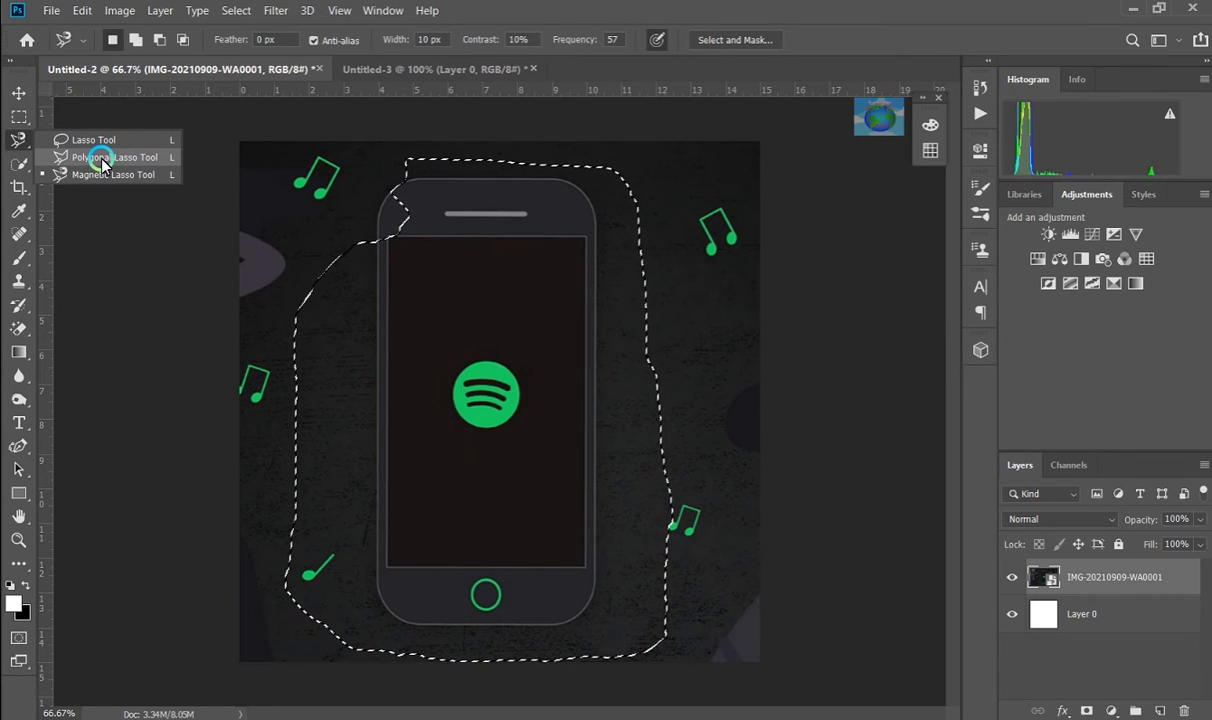
left_click(236, 10)
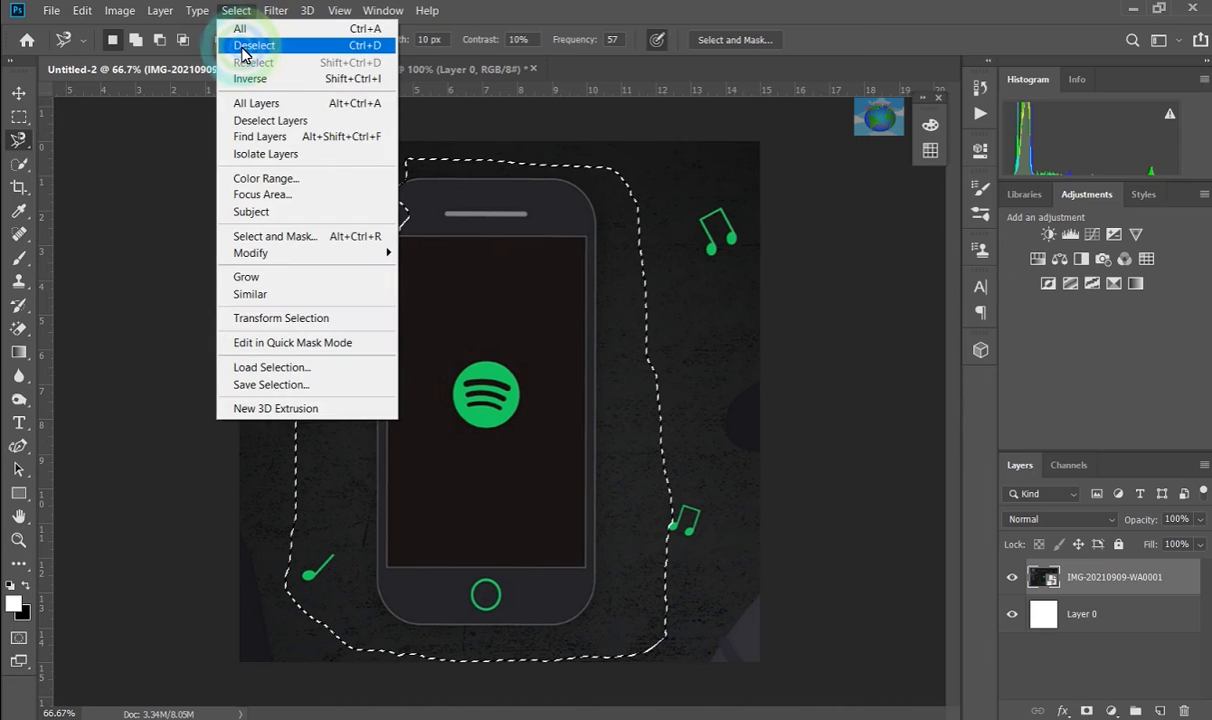
left_click(248, 45)
left_click(19, 175)
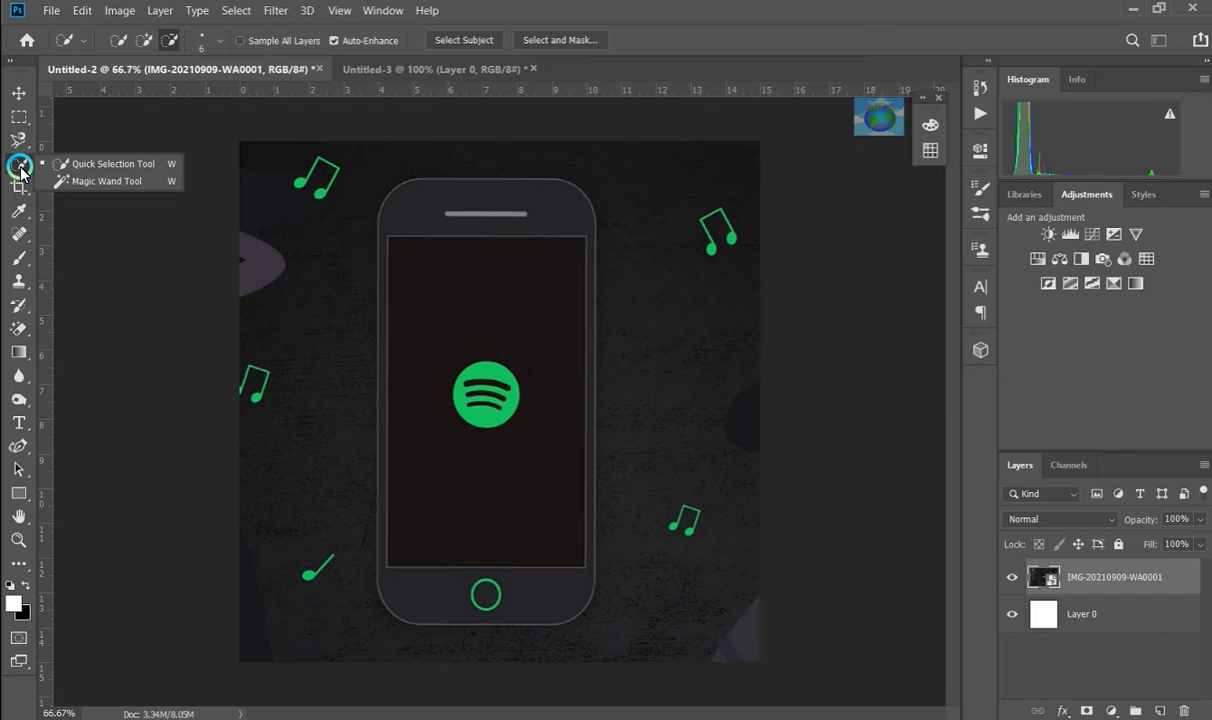
left_click(95, 166)
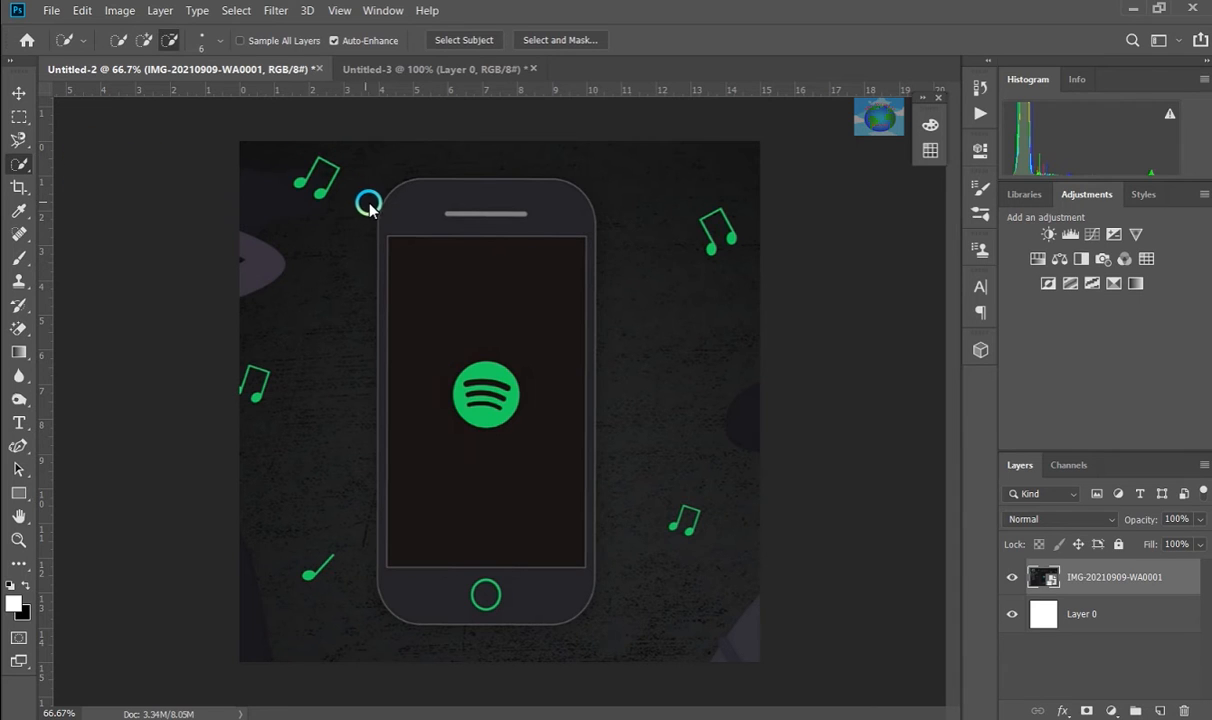
Set the Quick Selection brush to 12 px size, 100% hardness and 20% spacing
left_click(201, 44)
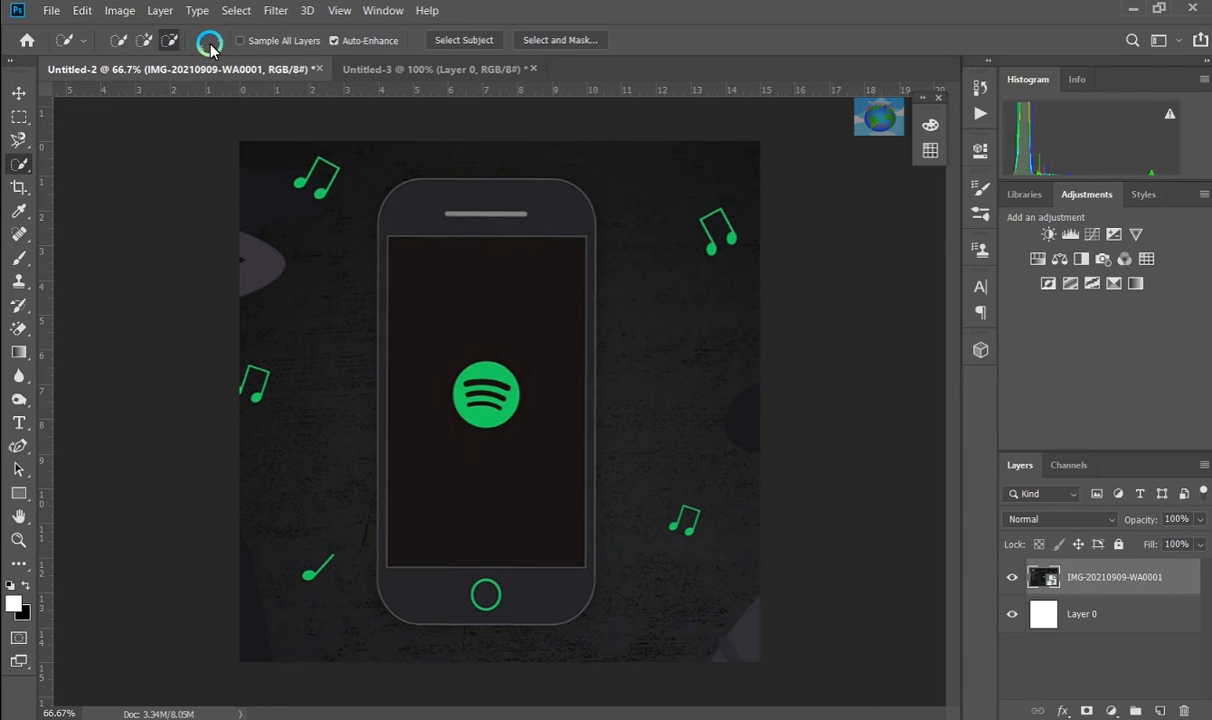
left_click(219, 44)
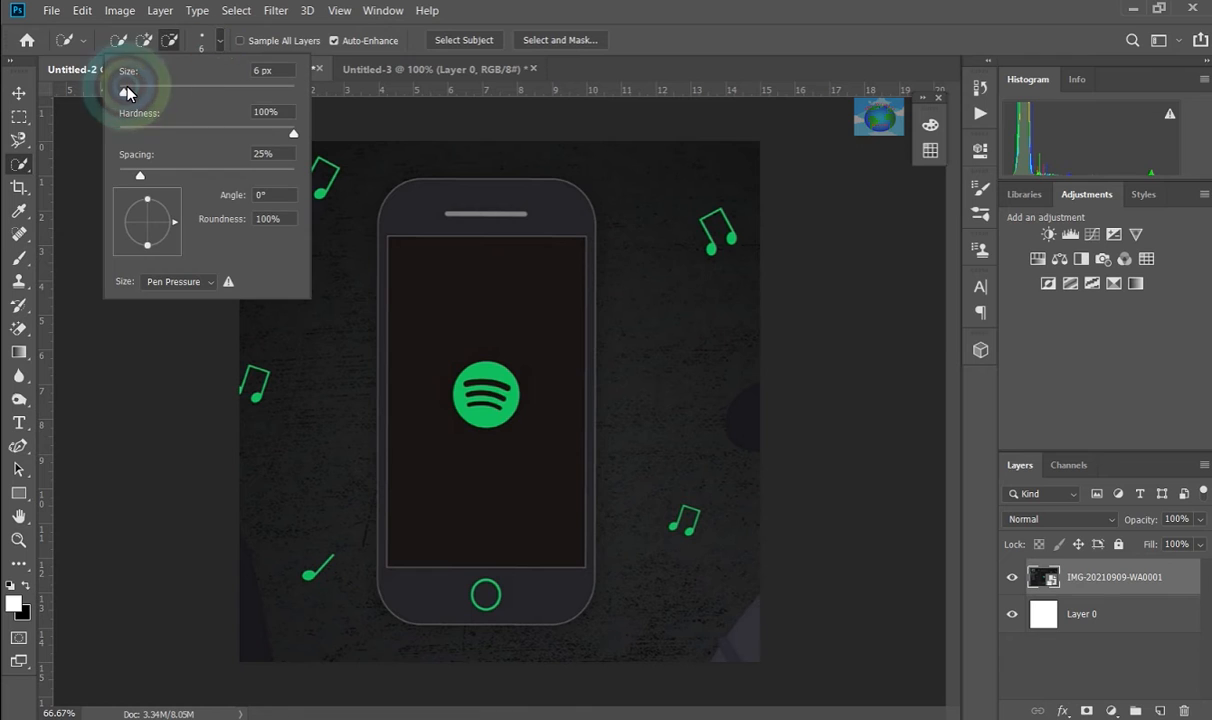
left_click_drag(125, 91, 128, 89)
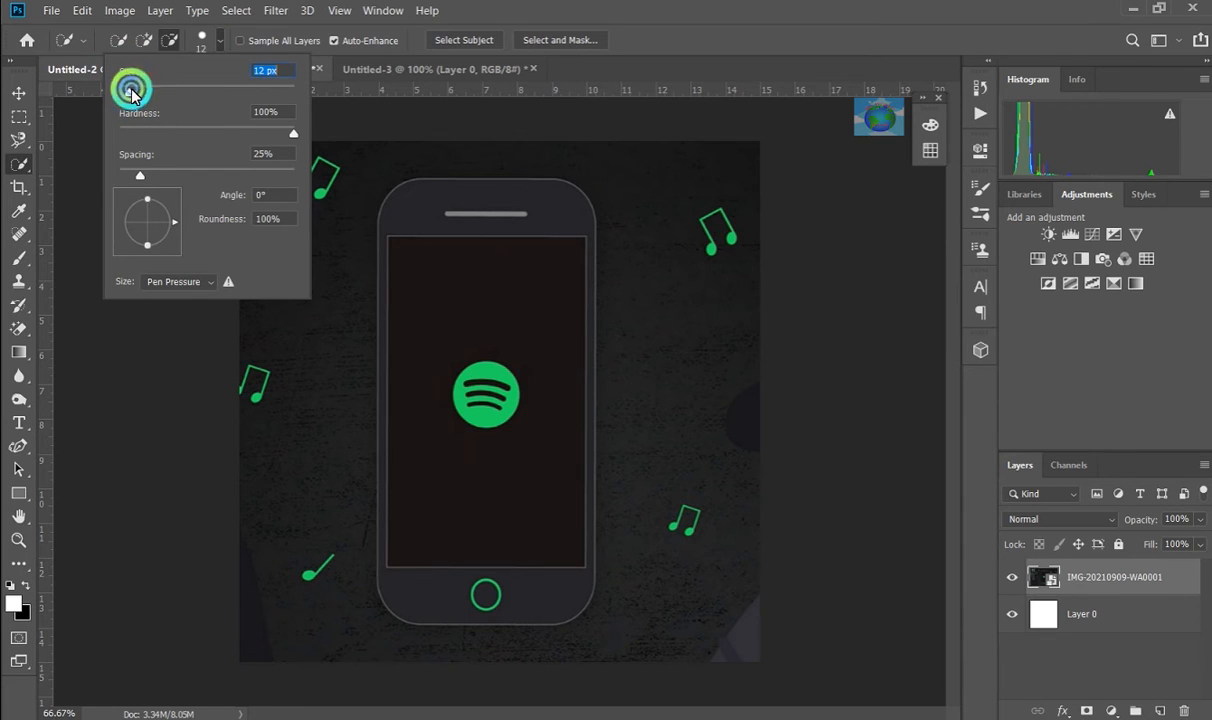
left_click(290, 136)
mouse_move(290, 136)
left_mouse_down()
mouse_move(197, 127)
mouse_move(296, 135)
left_mouse_up()
mouse_move(140, 175)
left_mouse_down()
mouse_move(97, 179)
mouse_move(138, 168)
mouse_move(138, 179)
left_mouse_up()
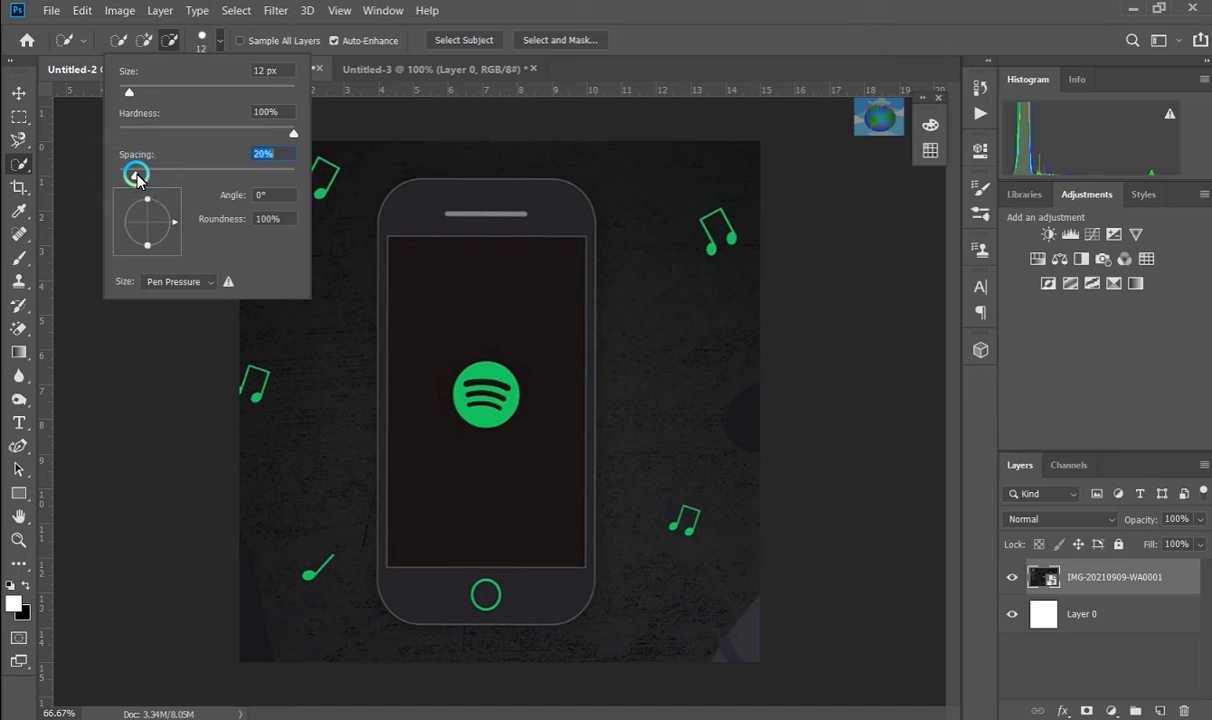
Select the whole green Spotify logo on the phone screen with Quick Selection in add mode
left_click(142, 43)
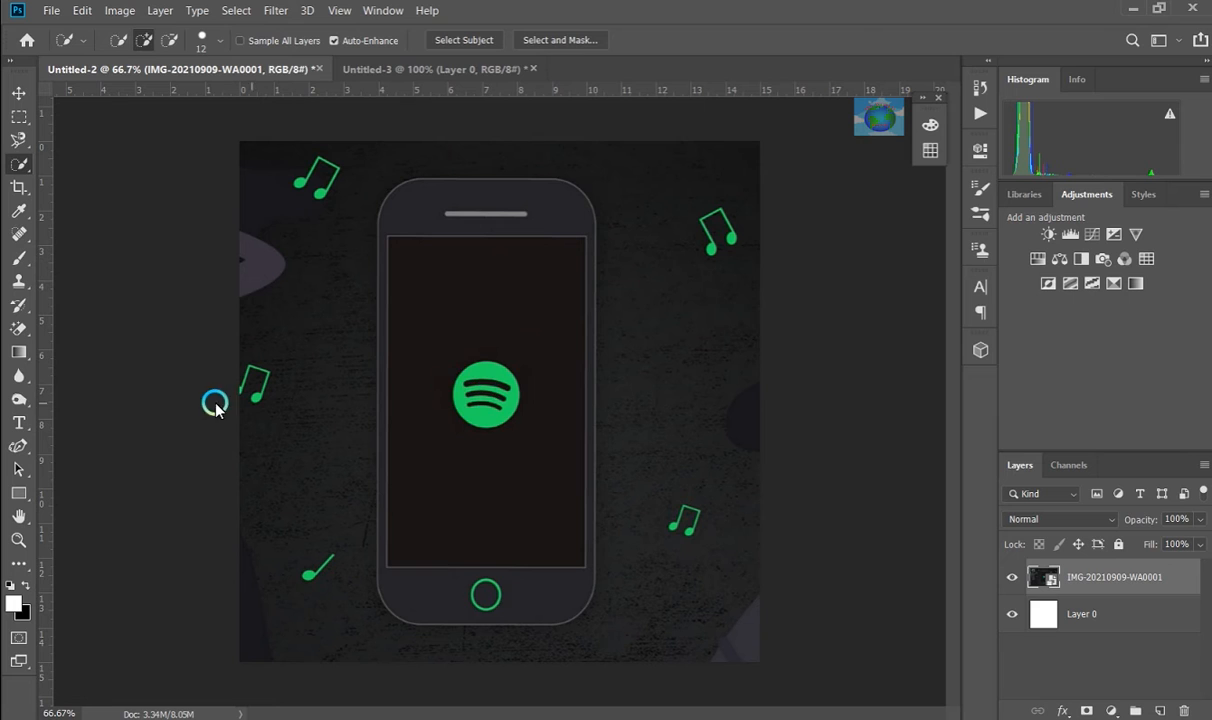
left_click(18, 541)
left_click(505, 417)
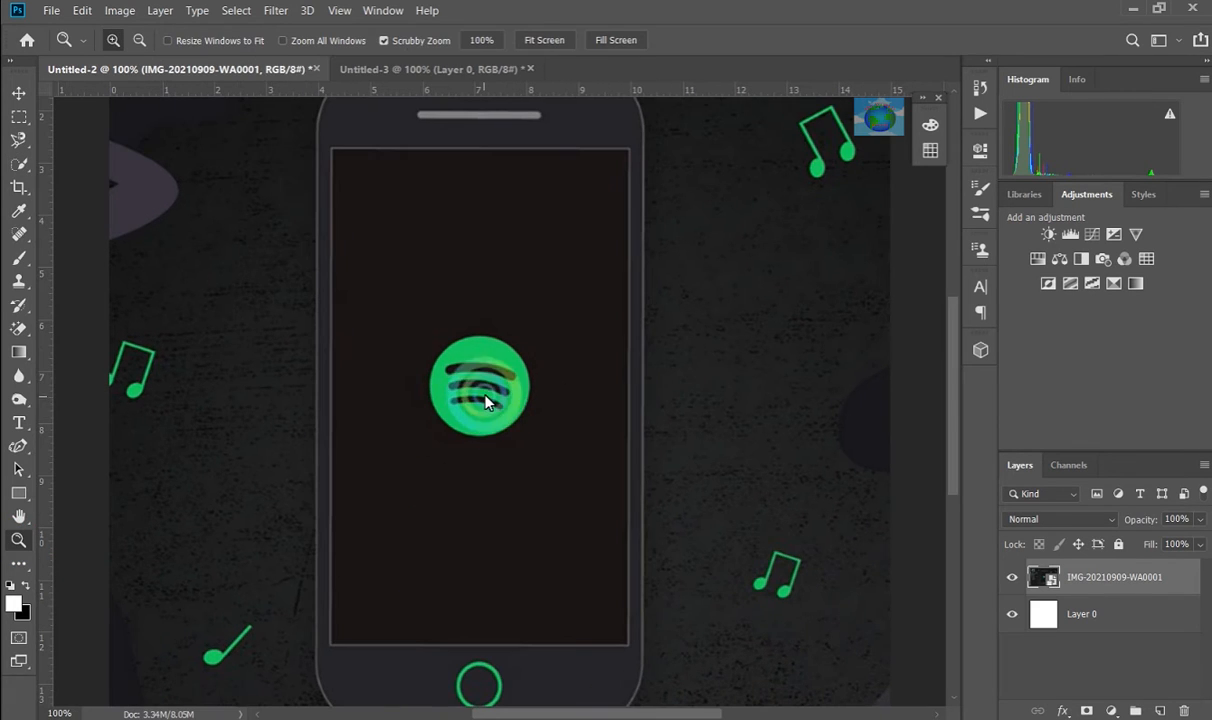
left_click(19, 163)
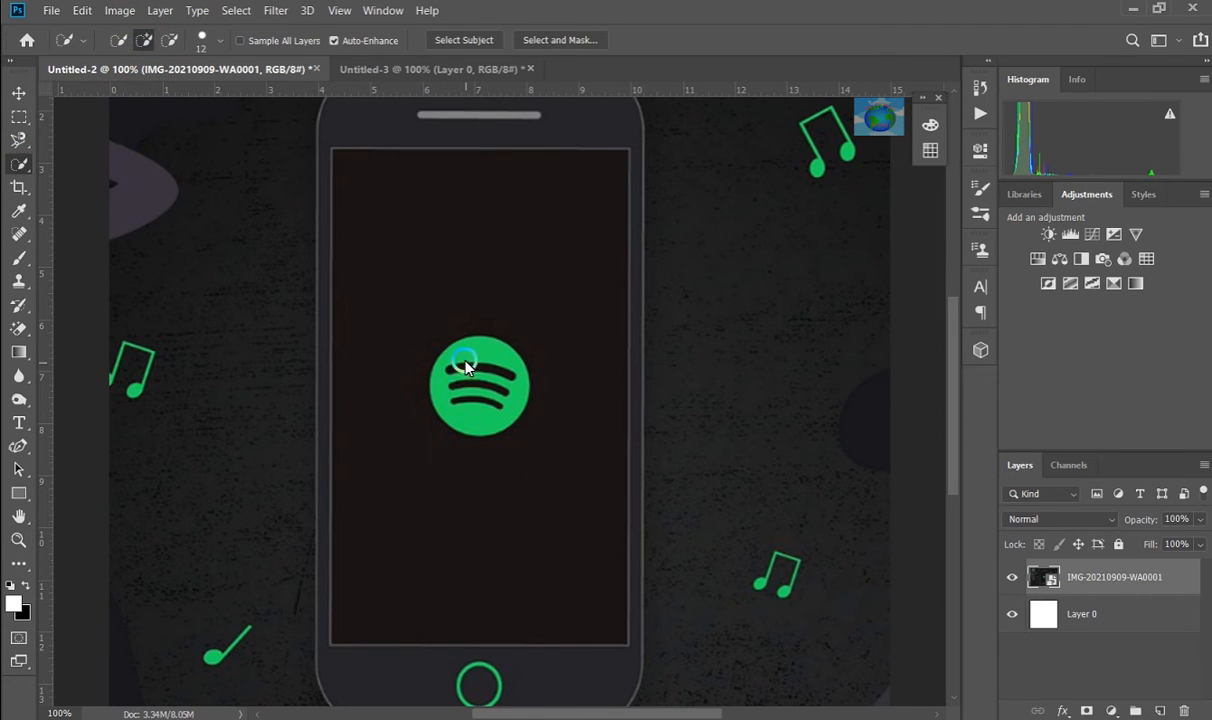
left_click_drag(446, 340, 487, 398)
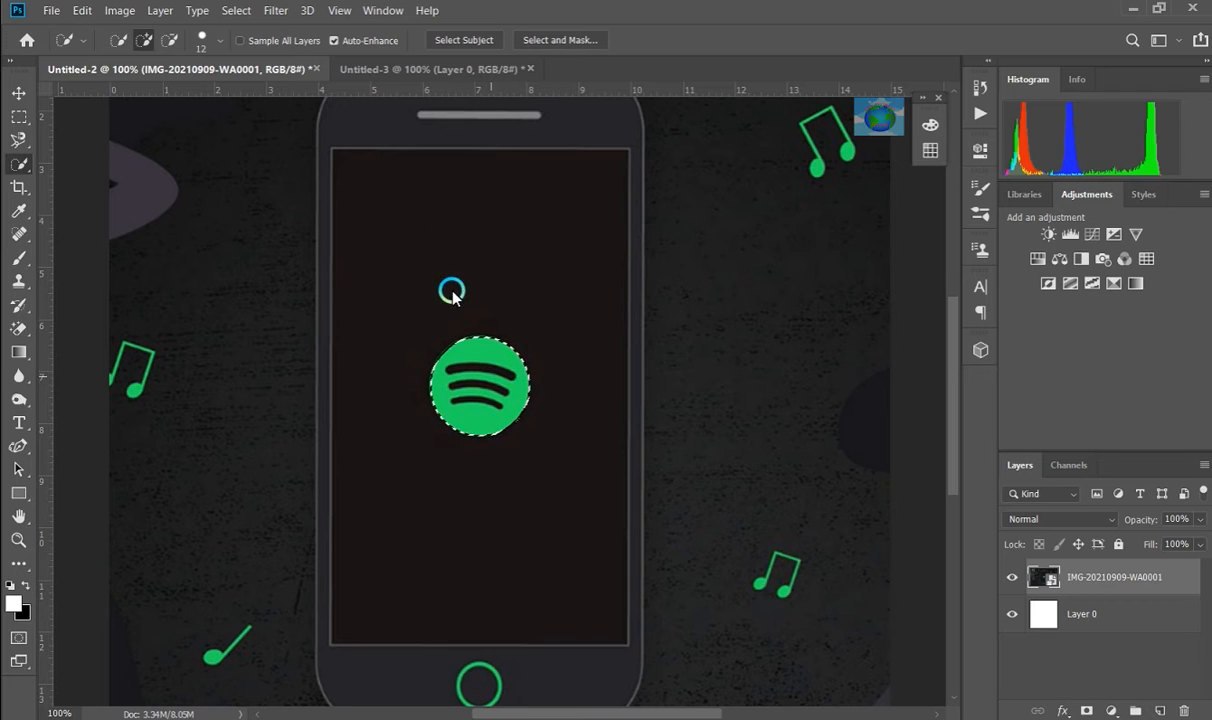
Subtract the logo's uppermost dark bar from the selection, undoing the stroke that removes too much of the green
left_click(171, 40)
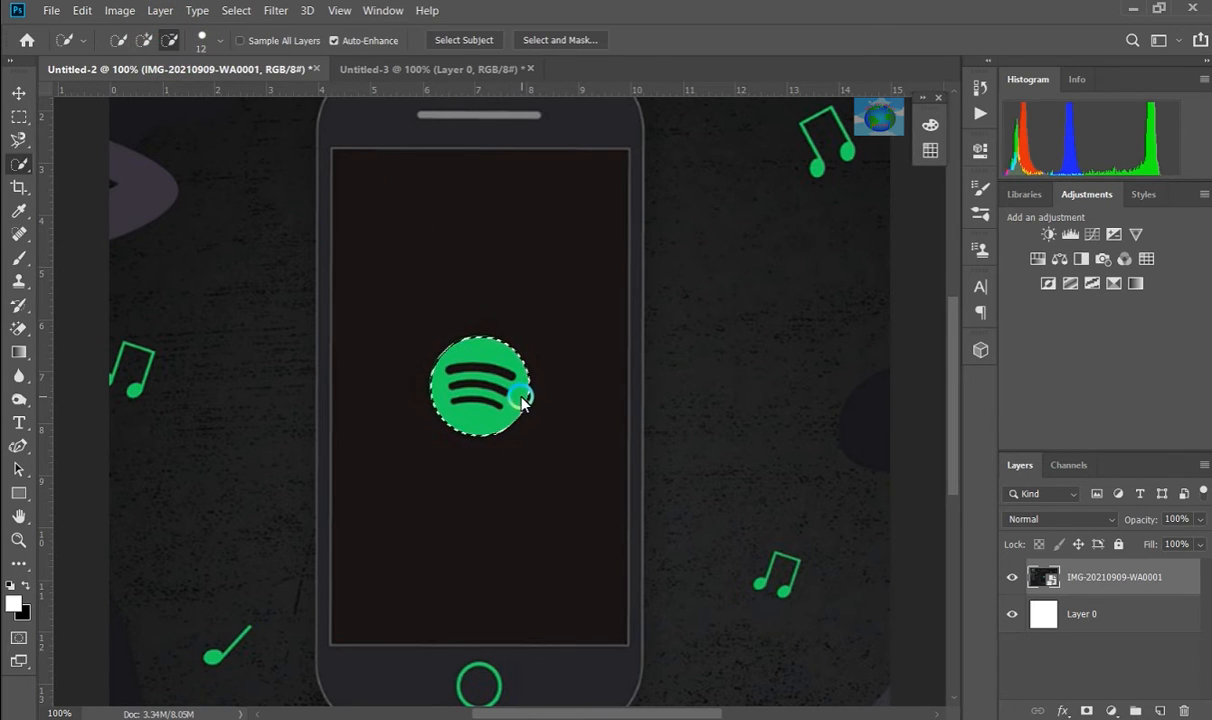
left_click(256, 163)
left_click(216, 120)
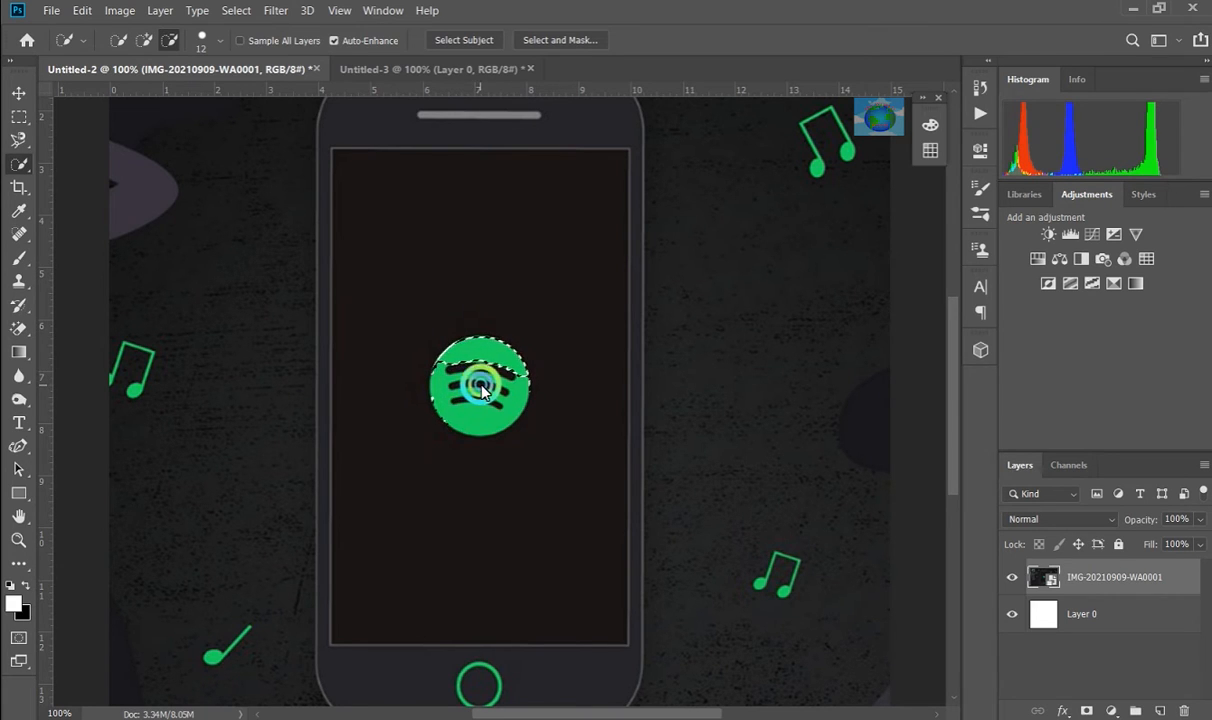
left_click(430, 392)
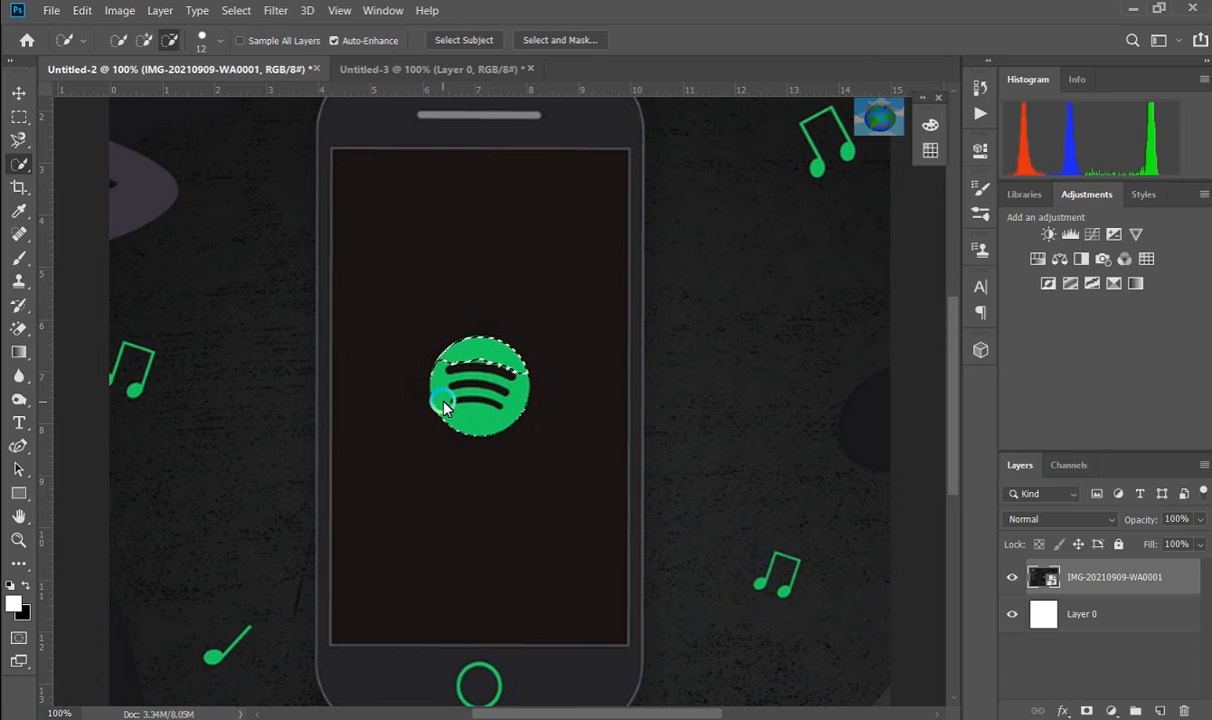
key("ctrl+z")
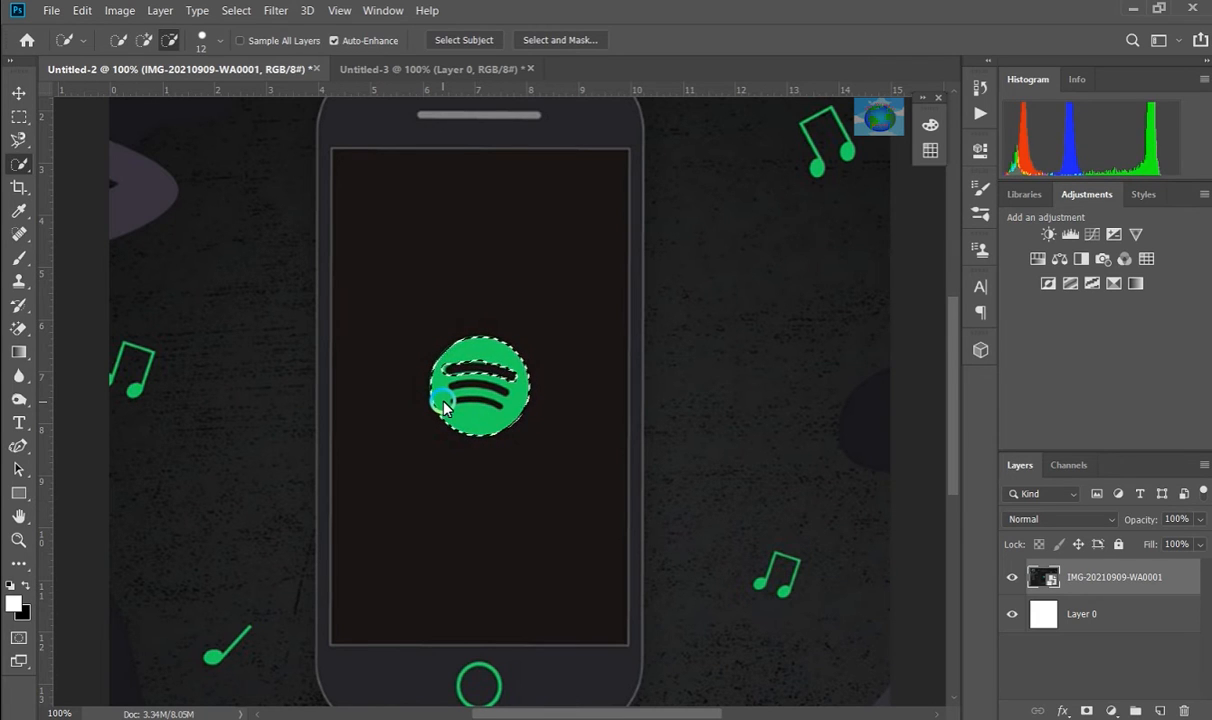
Reduce the Quick Selection brush size to 4 px and subtract the logo's middle dark bar from the selection
left_click(217, 40)
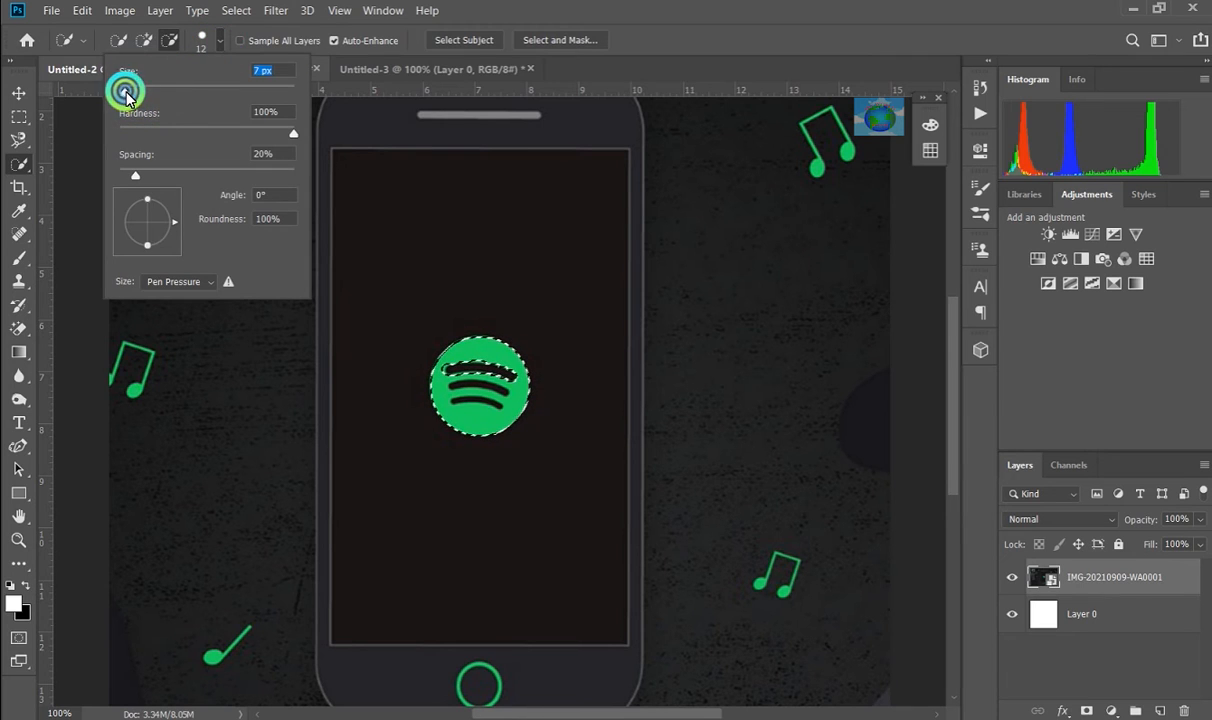
left_click_drag(128, 91, 122, 91)
left_click(205, 140)
left_click(524, 356)
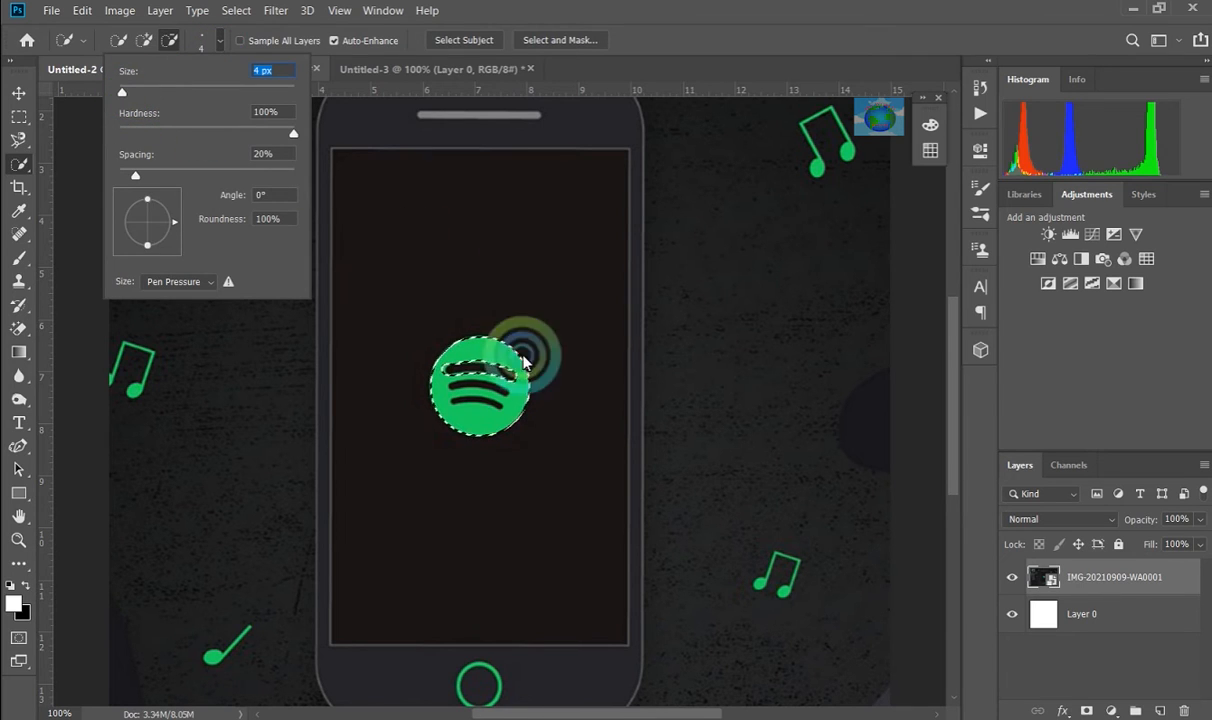
left_click(460, 392)
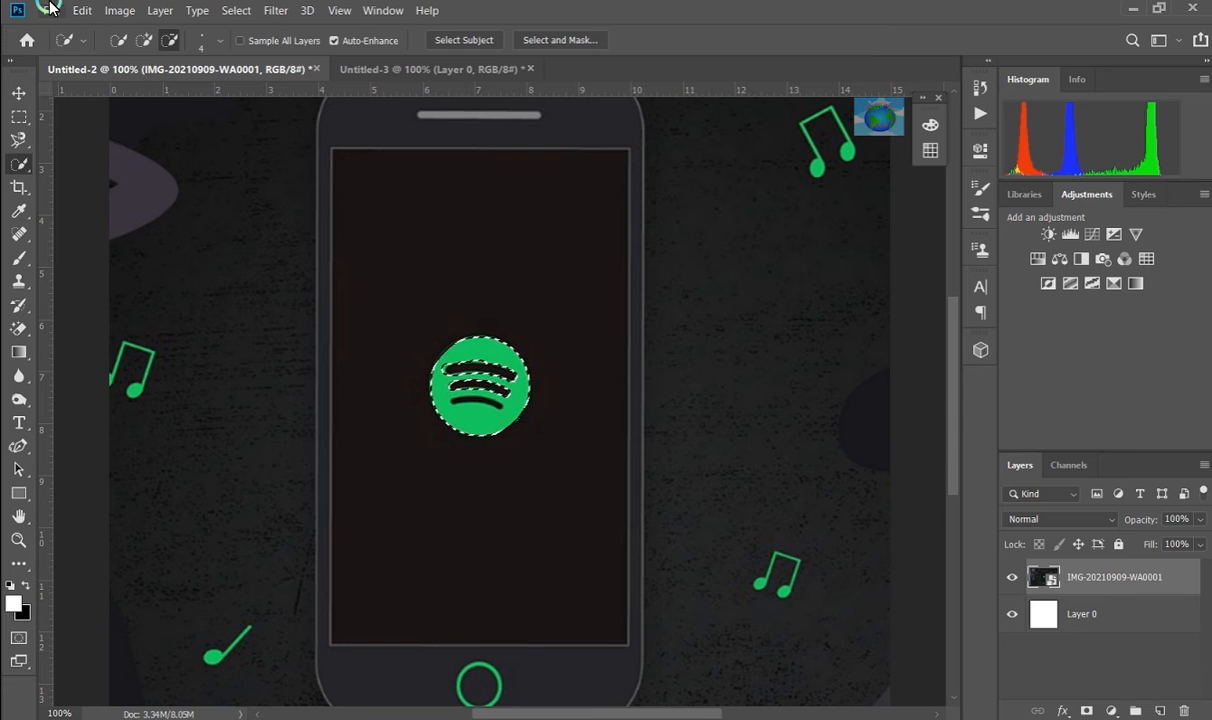
Copy the selected logo and paste it into the Untitled-3 document
left_click(82, 12)
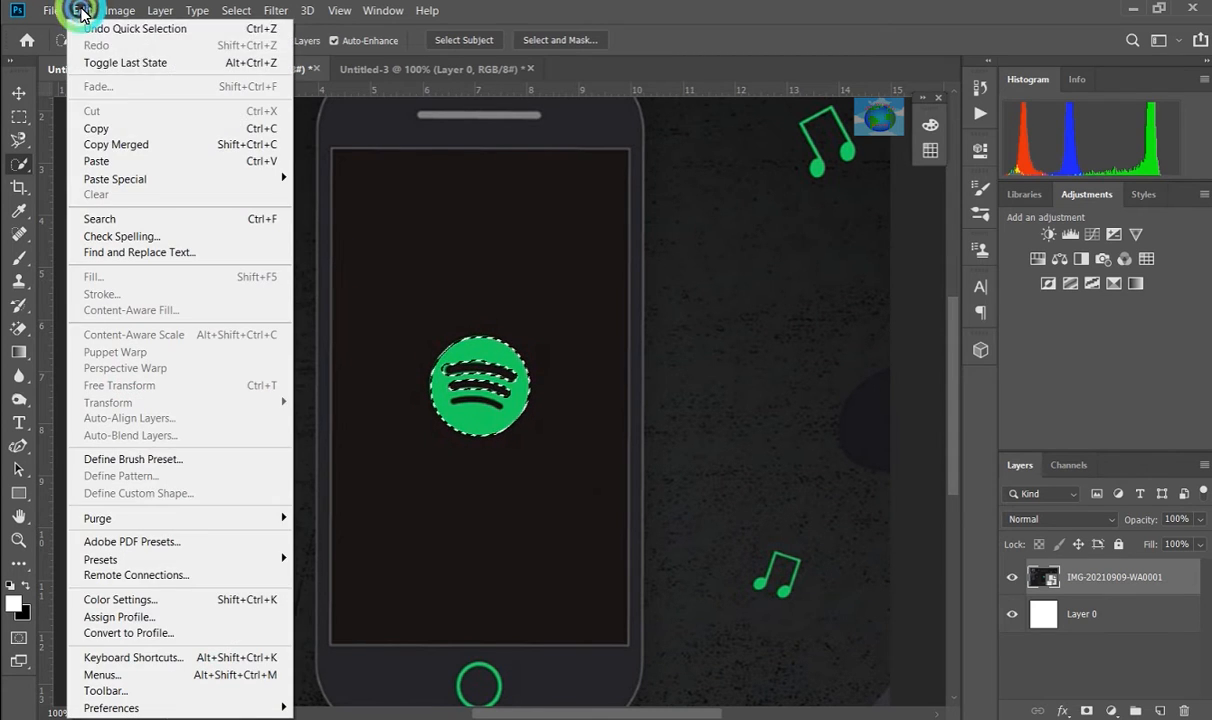
left_click(102, 121)
left_click(457, 72)
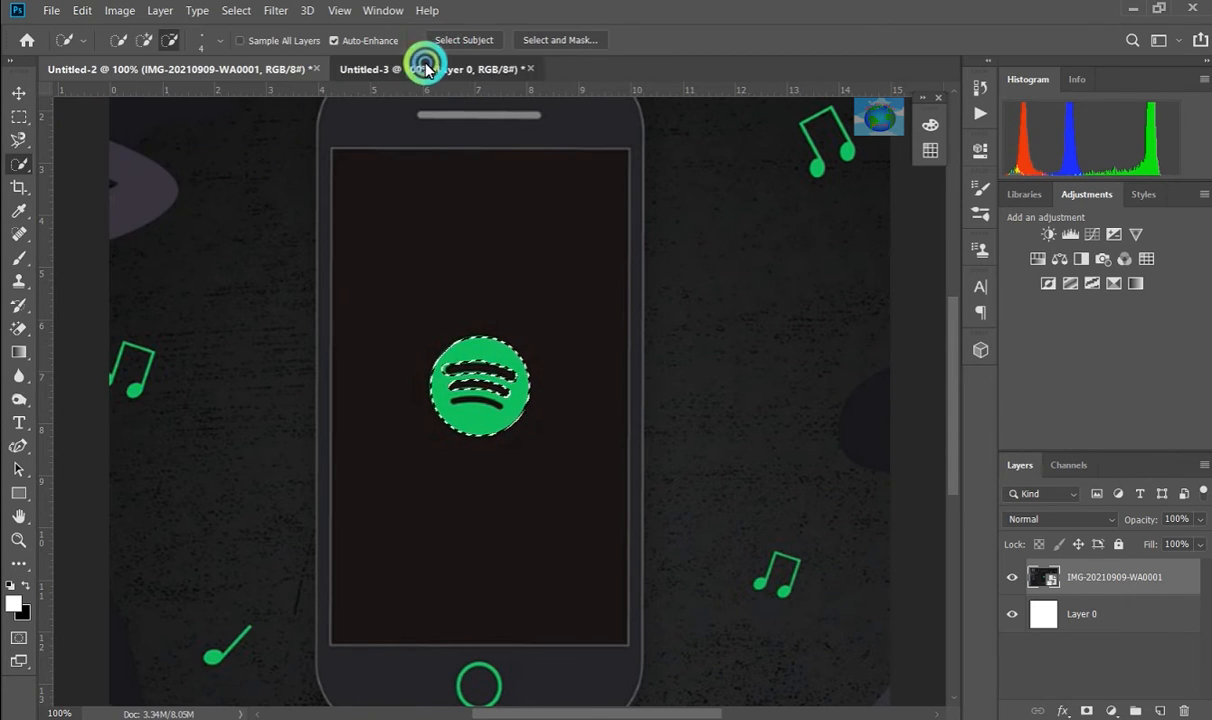
left_click(88, 13)
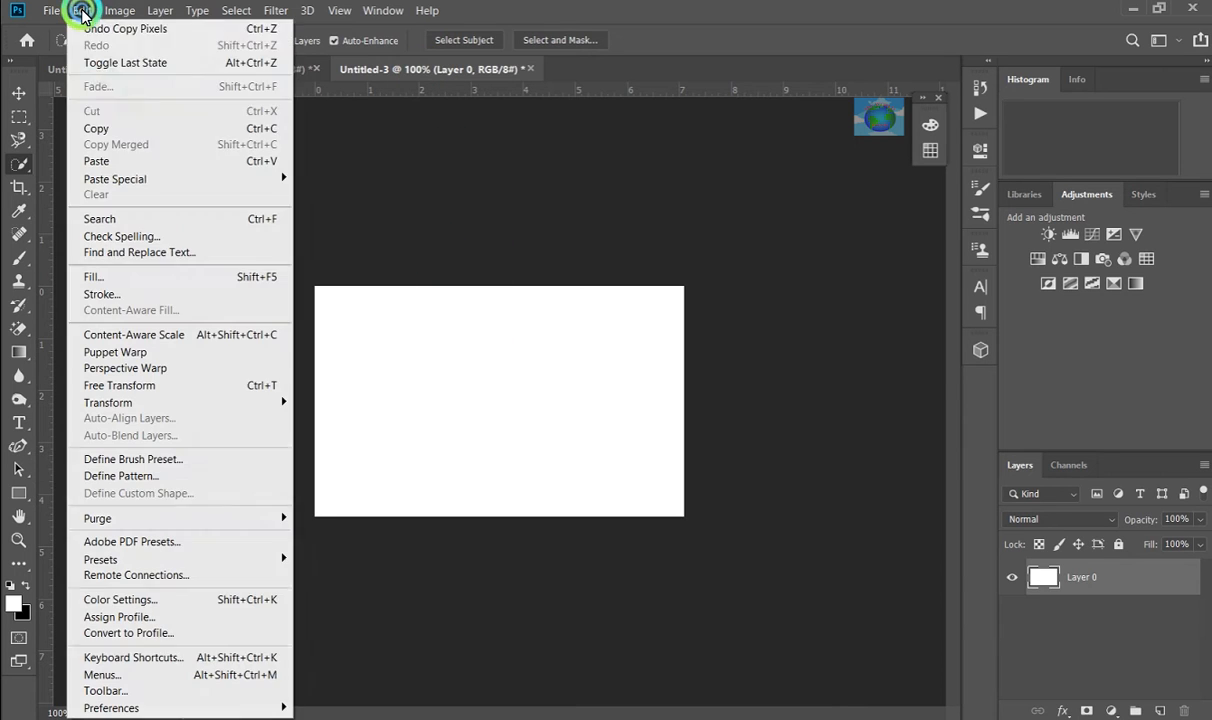
left_click(103, 162)
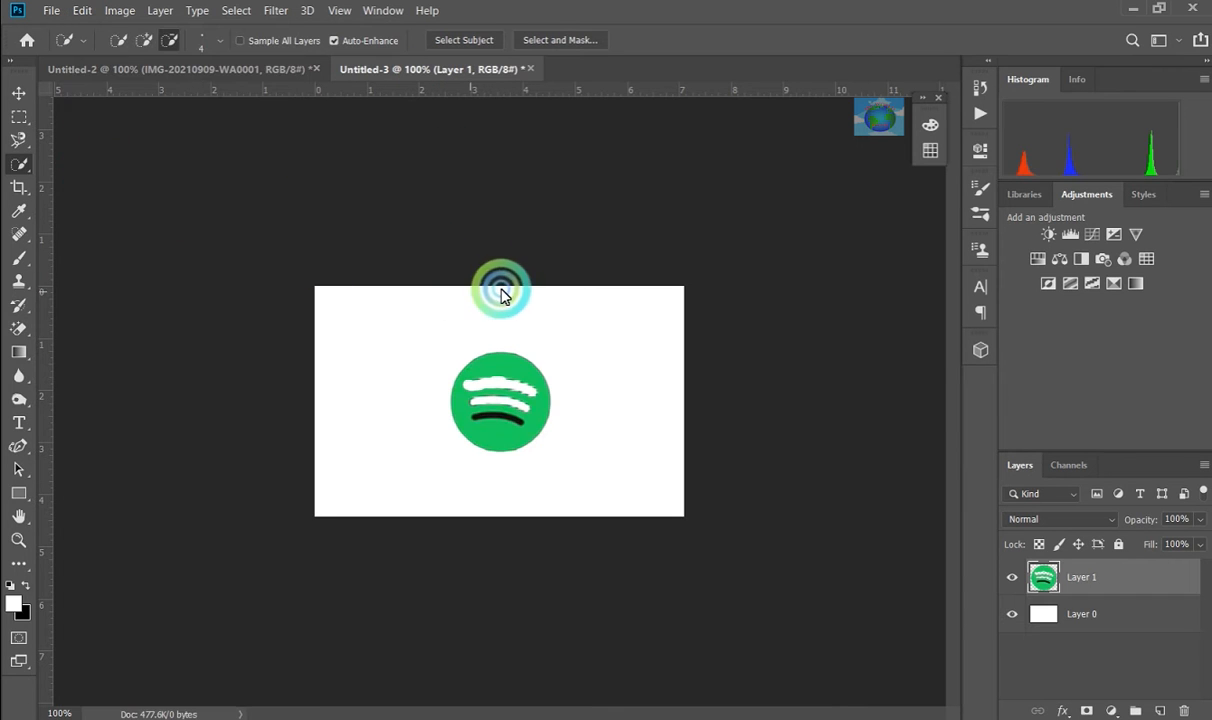
Compare the pasted logo with its source selection in the phone image document, and deselect the logo there
left_click(226, 68)
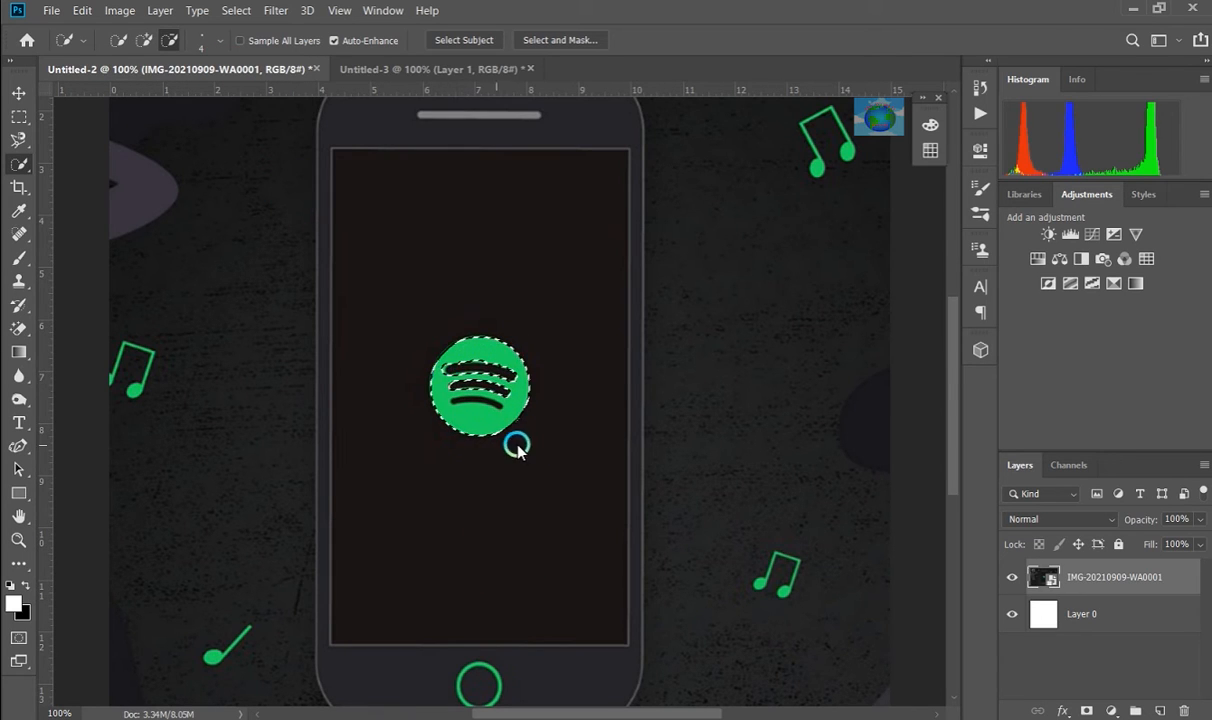
left_click_drag(466, 374, 476, 405)
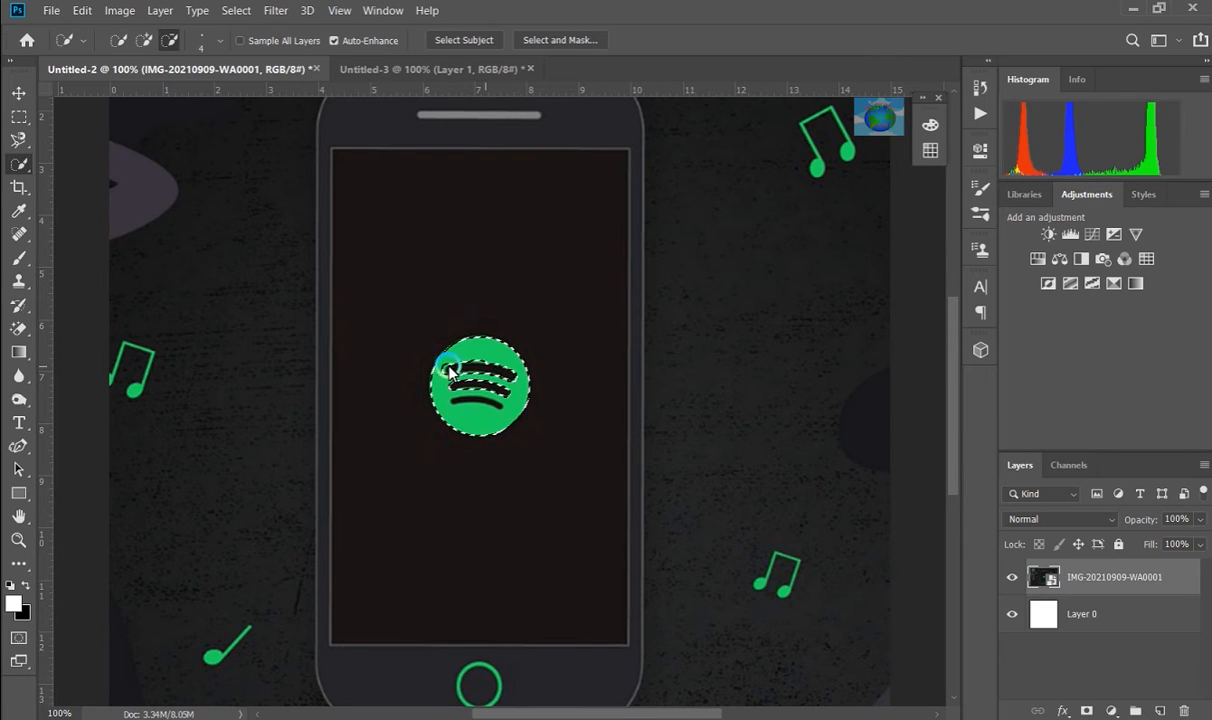
left_click_drag(457, 408, 505, 425)
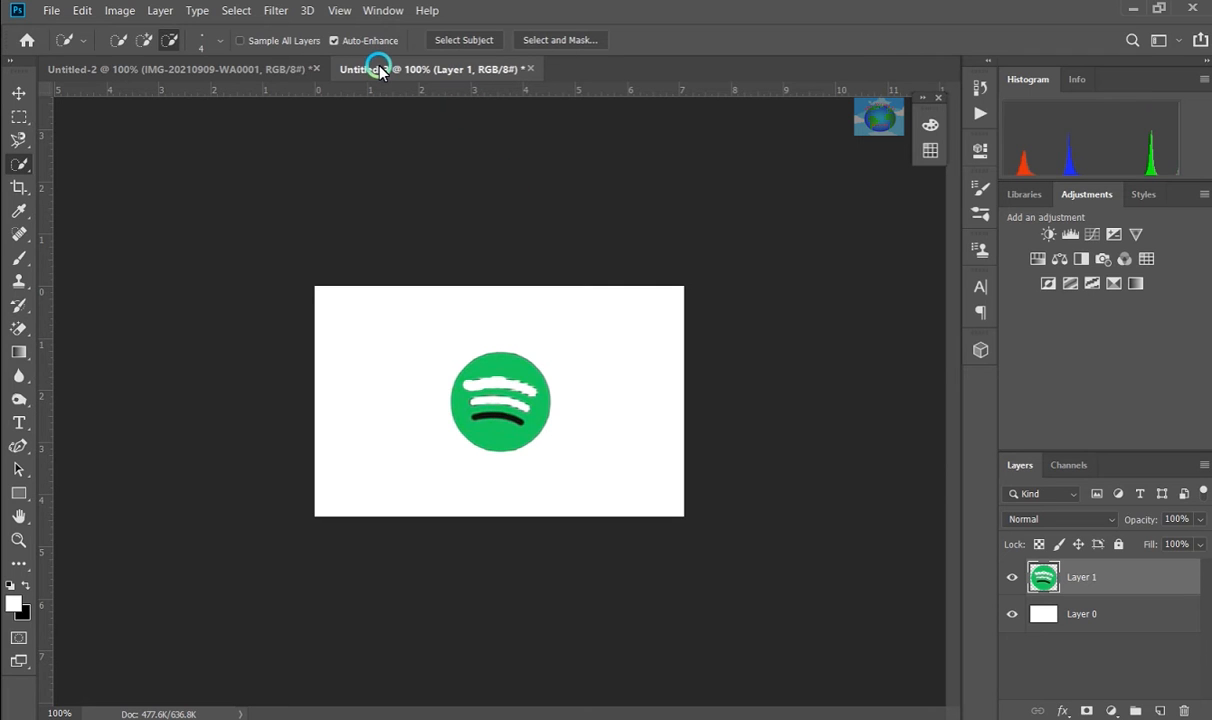
left_click(238, 62)
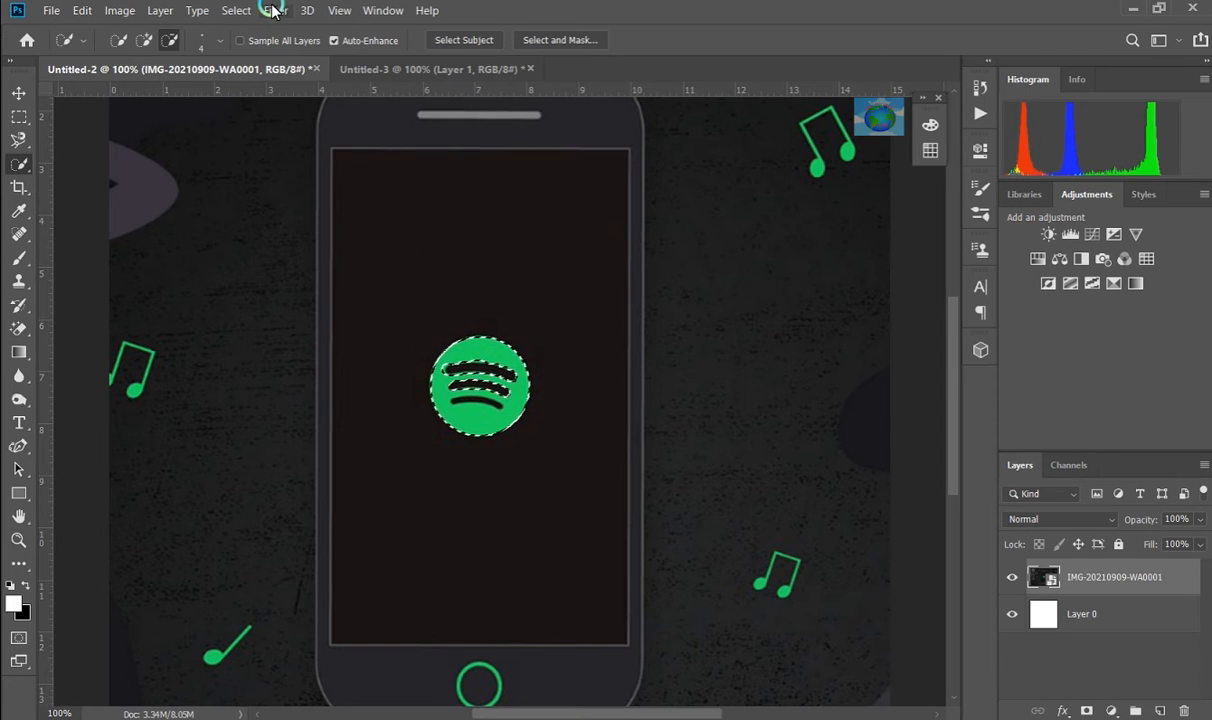
left_click(236, 10)
left_click(254, 47)
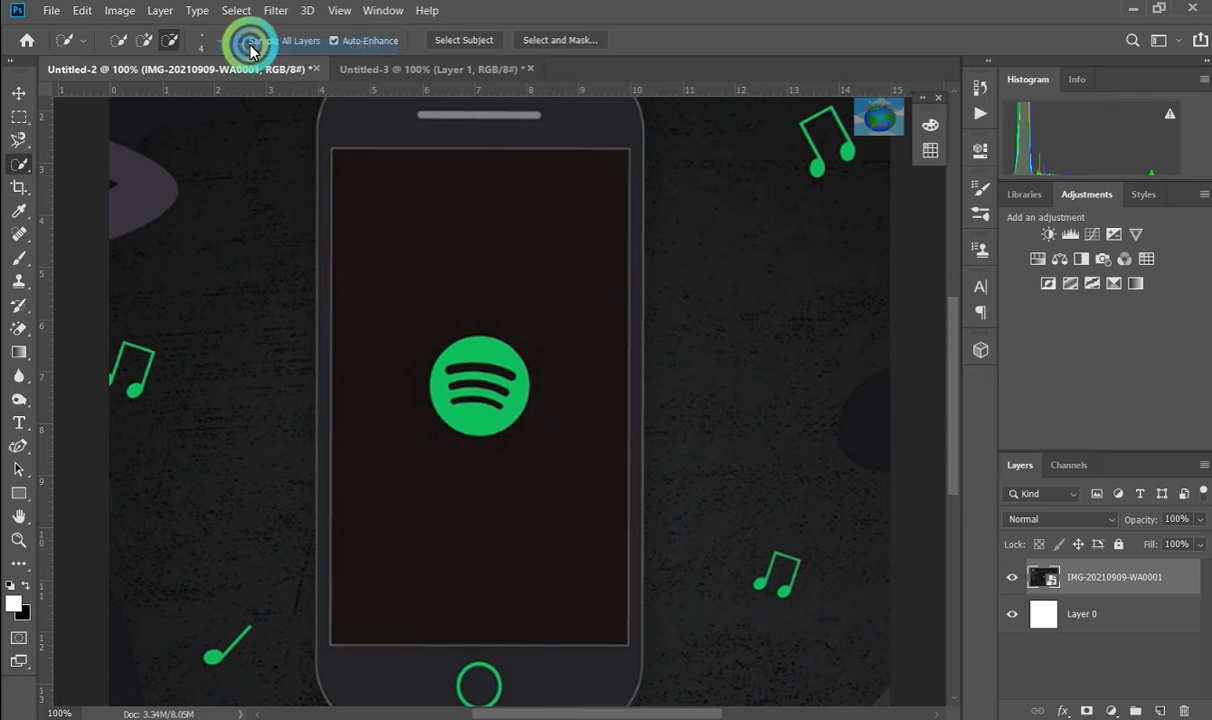
Select the small double music note beside the phone's lower right side with Quick Selection in add mode
left_click(143, 41)
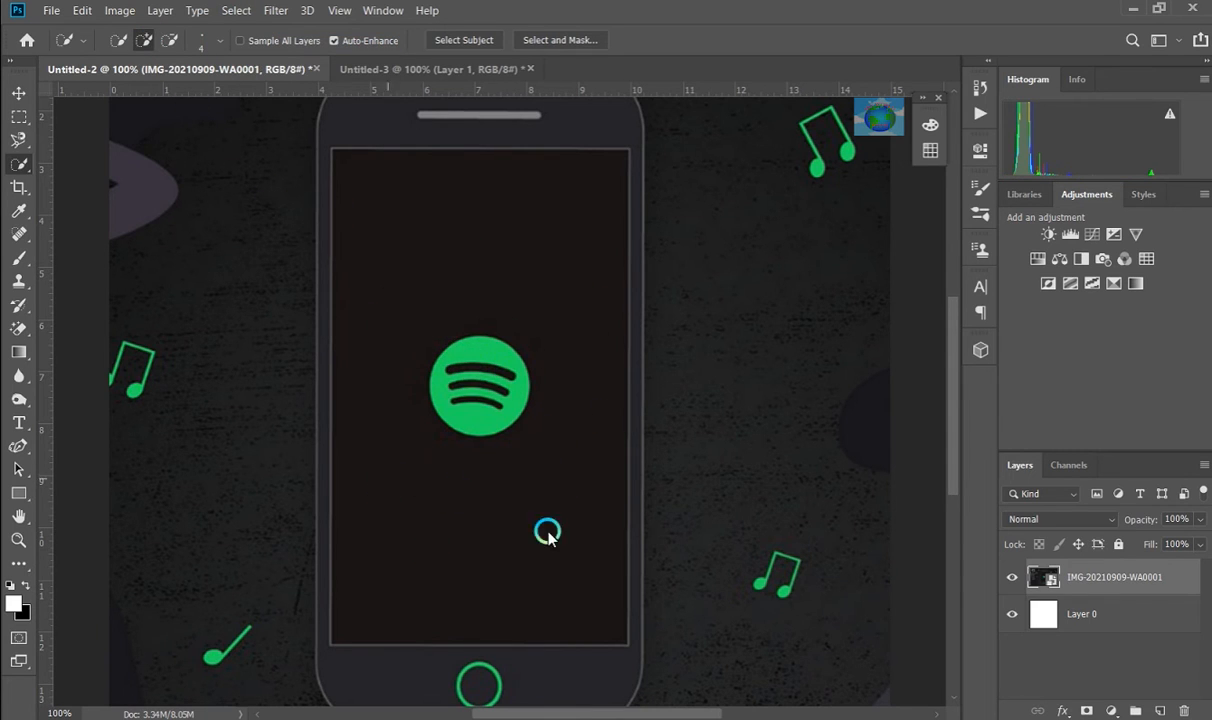
scroll(560, 540, "down", 3)
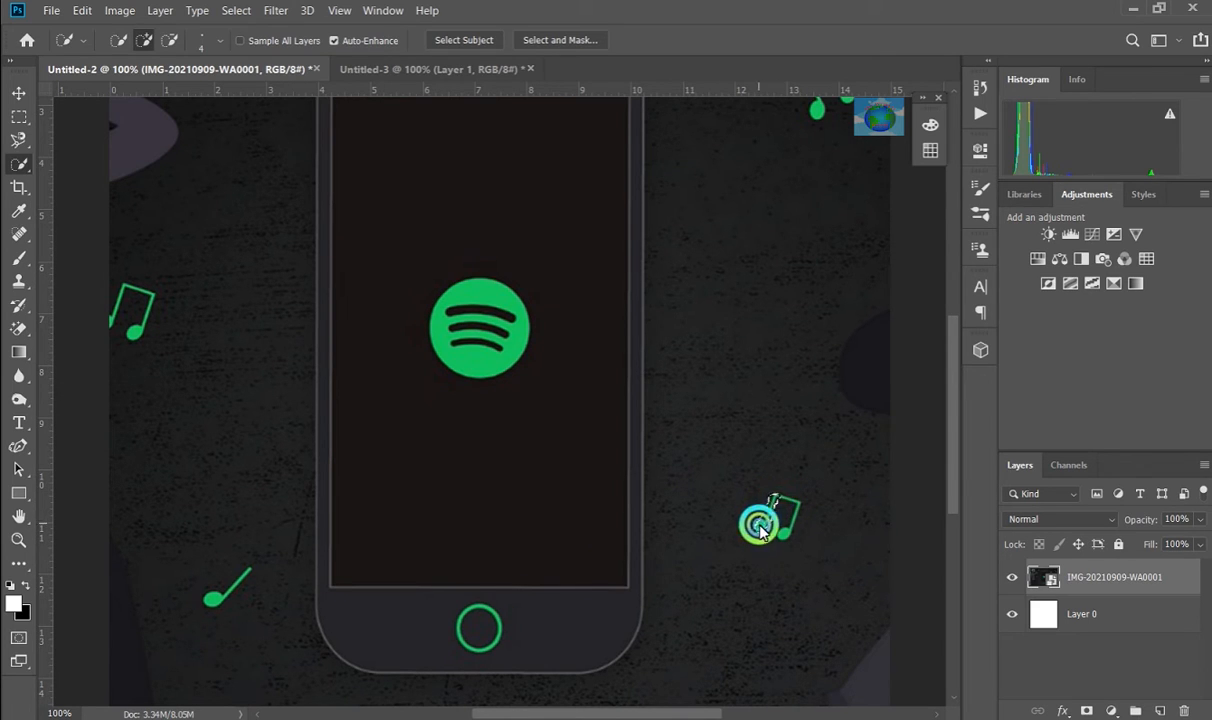
mouse_move(759, 525)
left_mouse_down()
mouse_move(789, 529)
mouse_move(805, 506)
mouse_move(804, 495)
mouse_move(770, 492)
left_mouse_up()
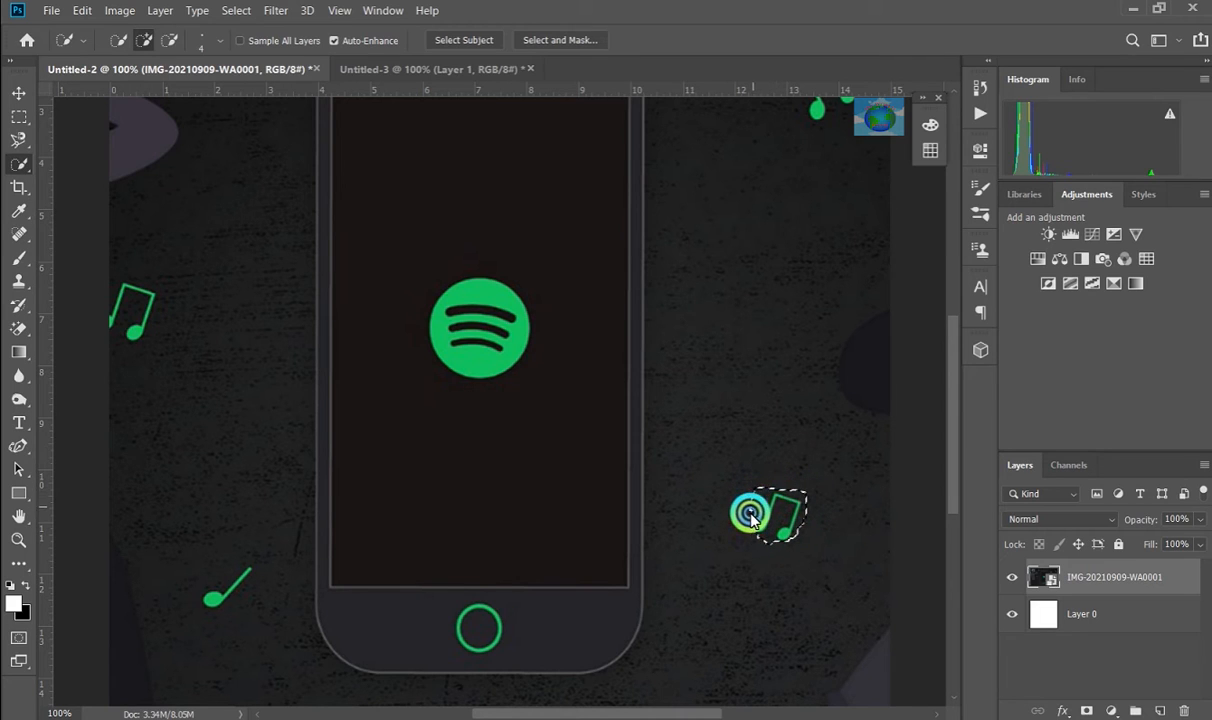
mouse_move(750, 537)
left_mouse_down()
mouse_move(808, 542)
mouse_move(792, 498)
mouse_move(762, 493)
left_mouse_up()
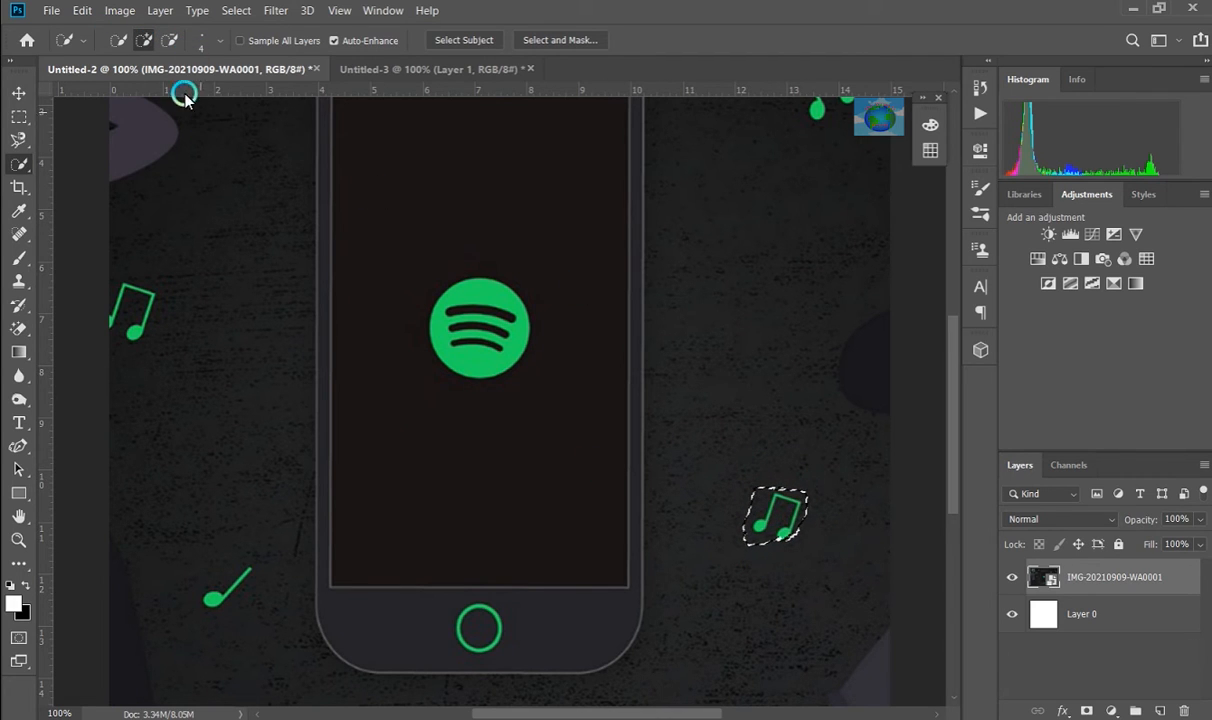
Subtract excess background around the music note from its selection, and return Quick Selection to add mode
left_click(171, 44)
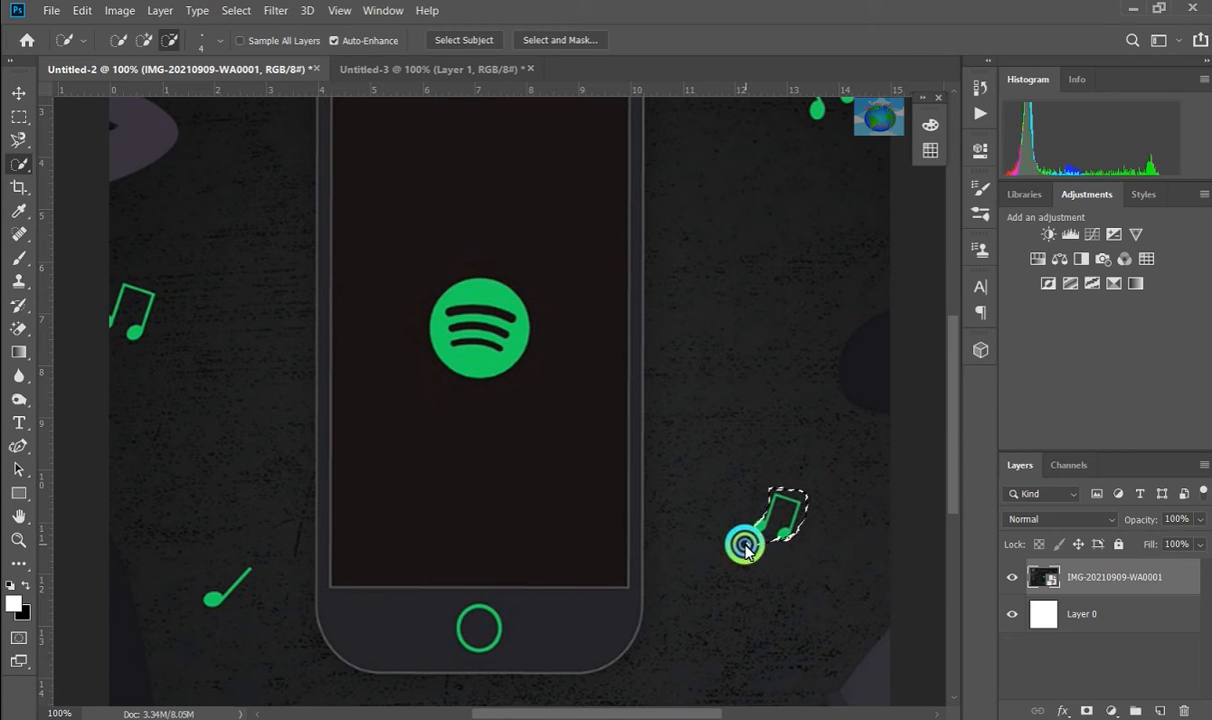
left_click_drag(775, 551, 787, 546)
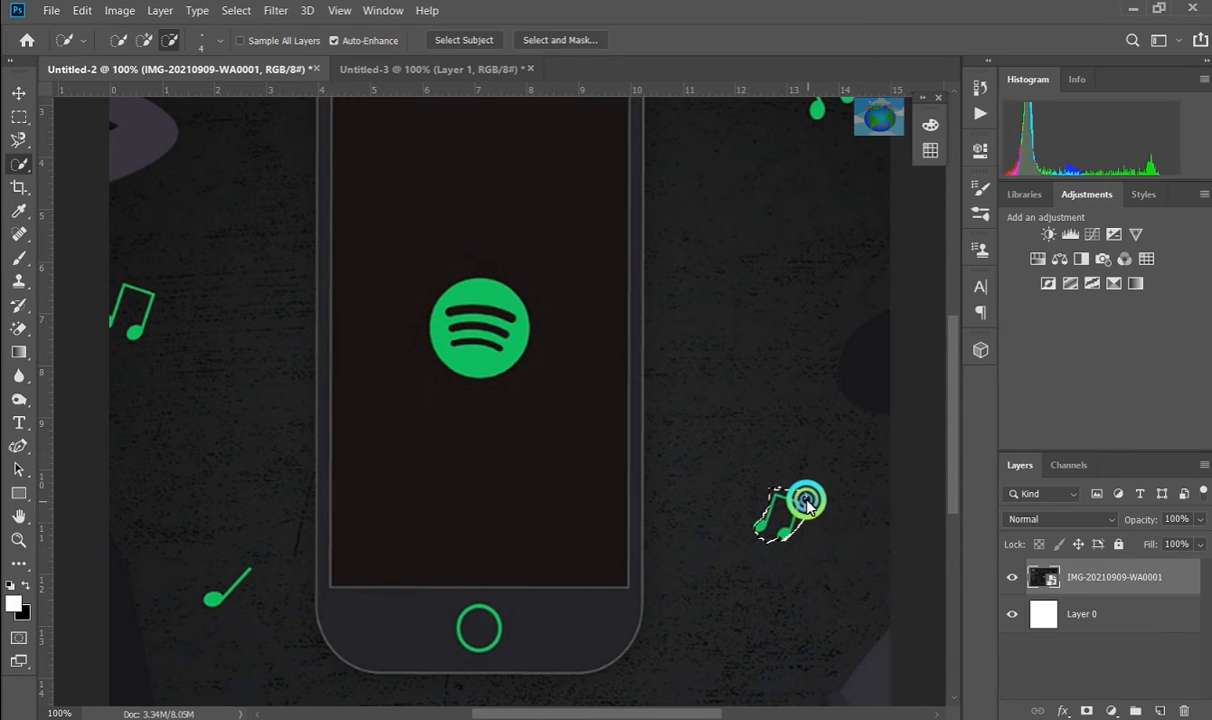
mouse_move(783, 494)
left_mouse_down()
mouse_move(806, 495)
mouse_move(760, 490)
mouse_move(782, 487)
left_mouse_up()
left_click(144, 41)
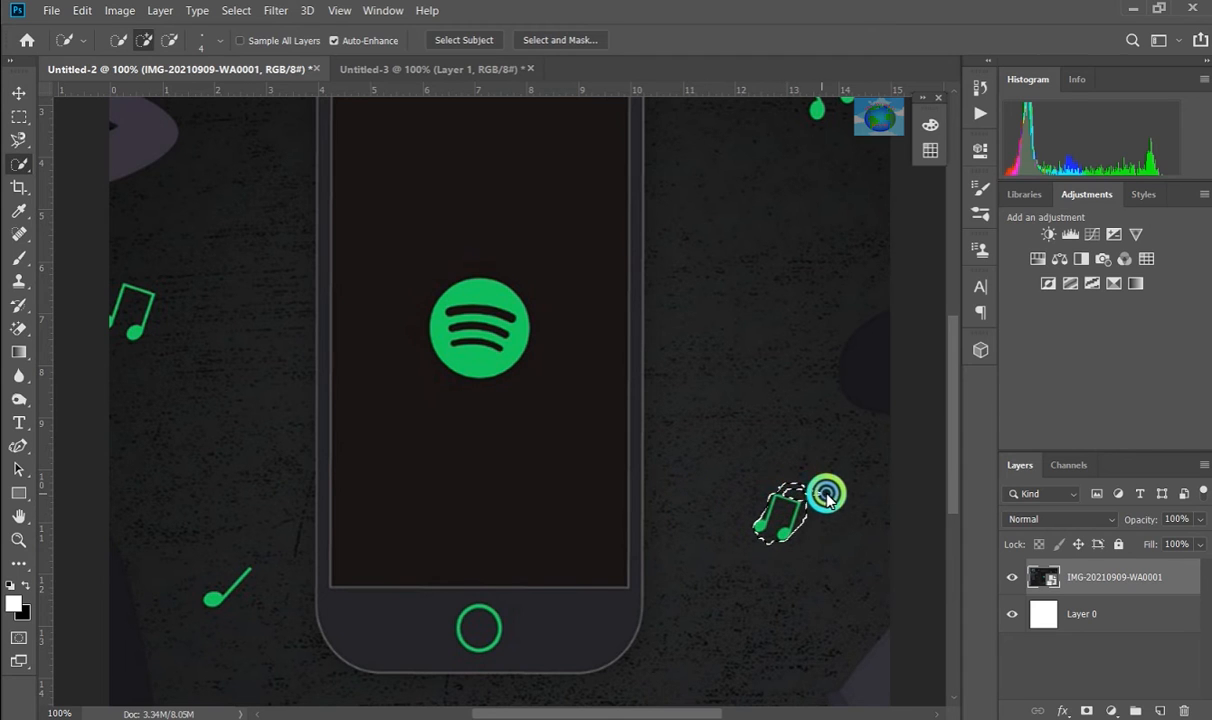
Add a patch of background above and beside the small double music note to its selection, and subtract most of it again
mouse_move(826, 494)
left_mouse_down()
mouse_move(842, 455)
mouse_move(825, 436)
left_mouse_up()
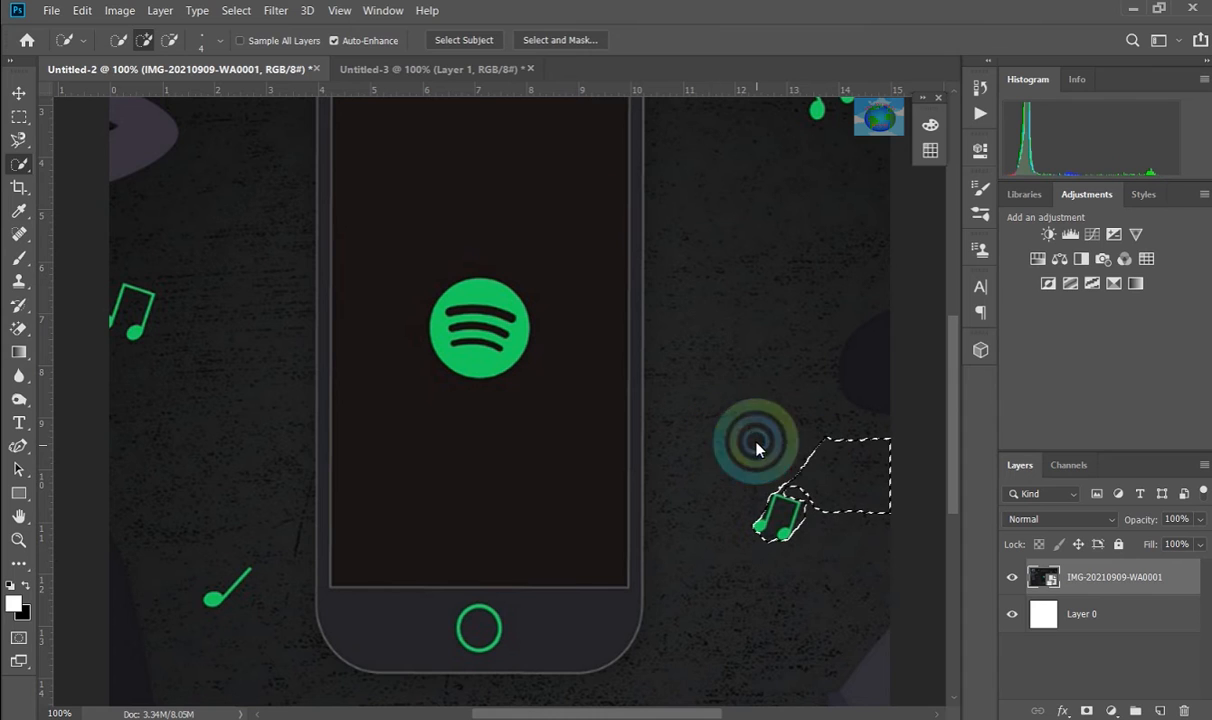
left_click(171, 41)
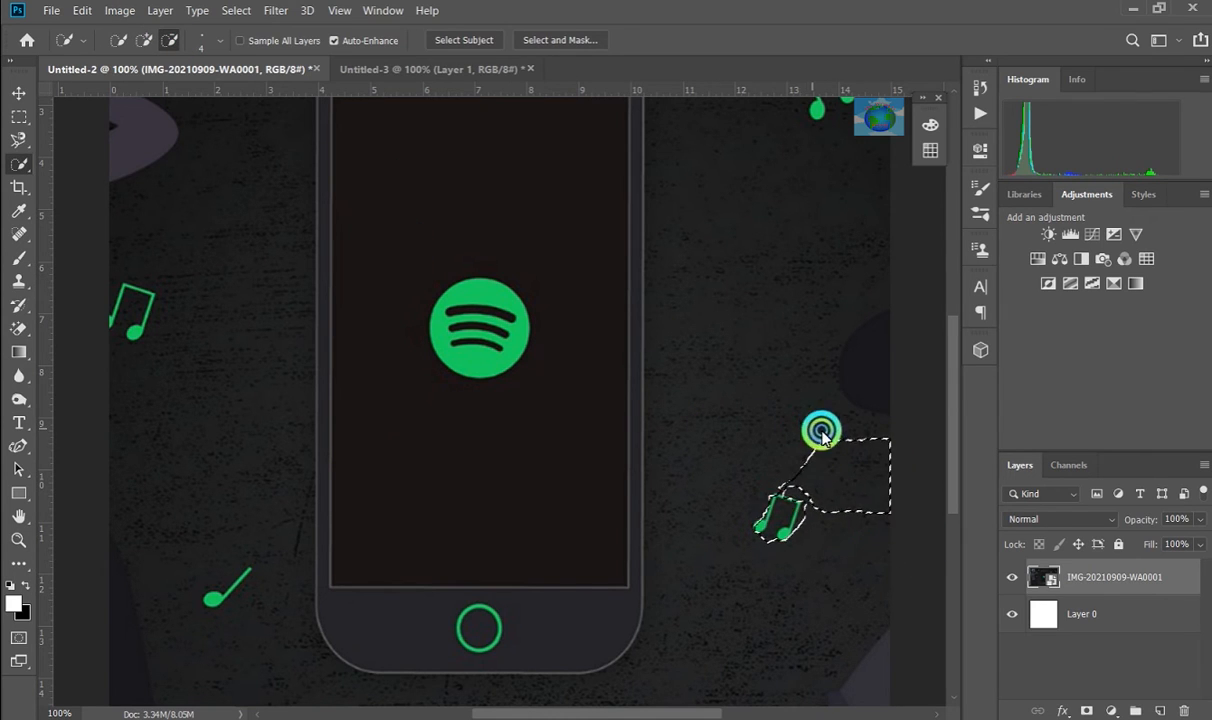
mouse_move(821, 432)
left_mouse_down()
mouse_move(898, 447)
mouse_move(892, 511)
mouse_move(885, 453)
mouse_move(883, 524)
mouse_move(857, 493)
left_mouse_up()
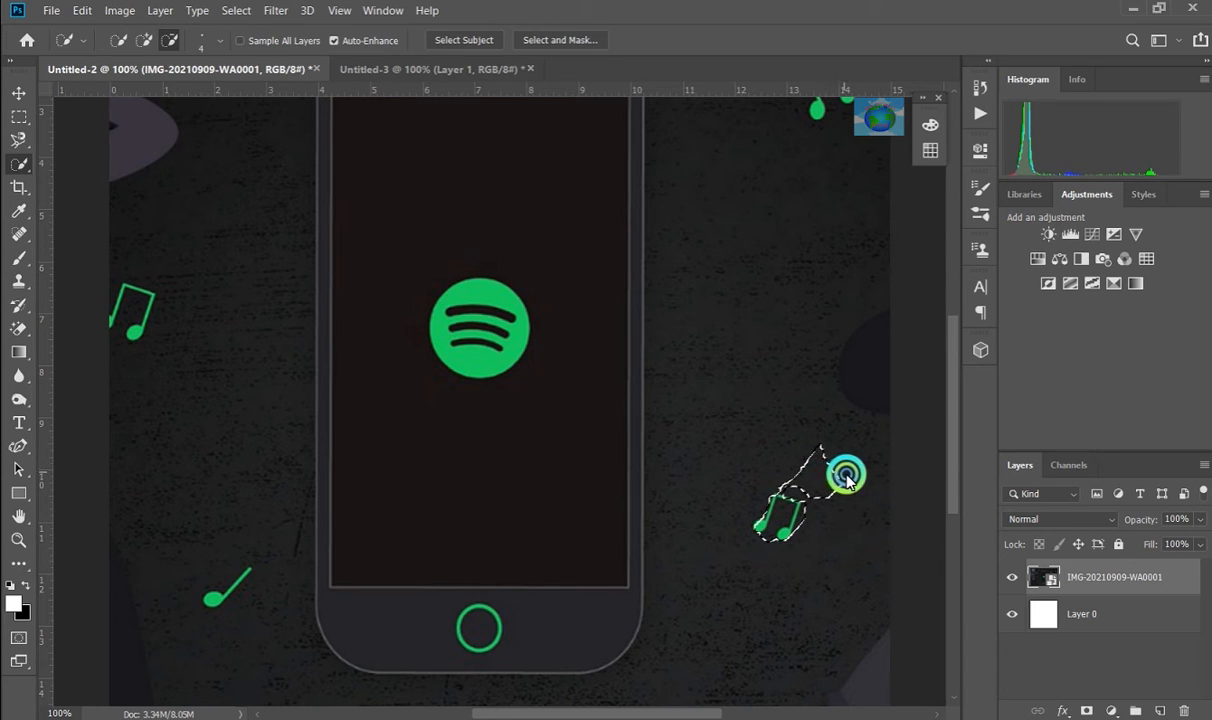
Enlarge the Quick Selection brush to 28 px and subtract the remaining background patch above the music note
left_click(219, 46)
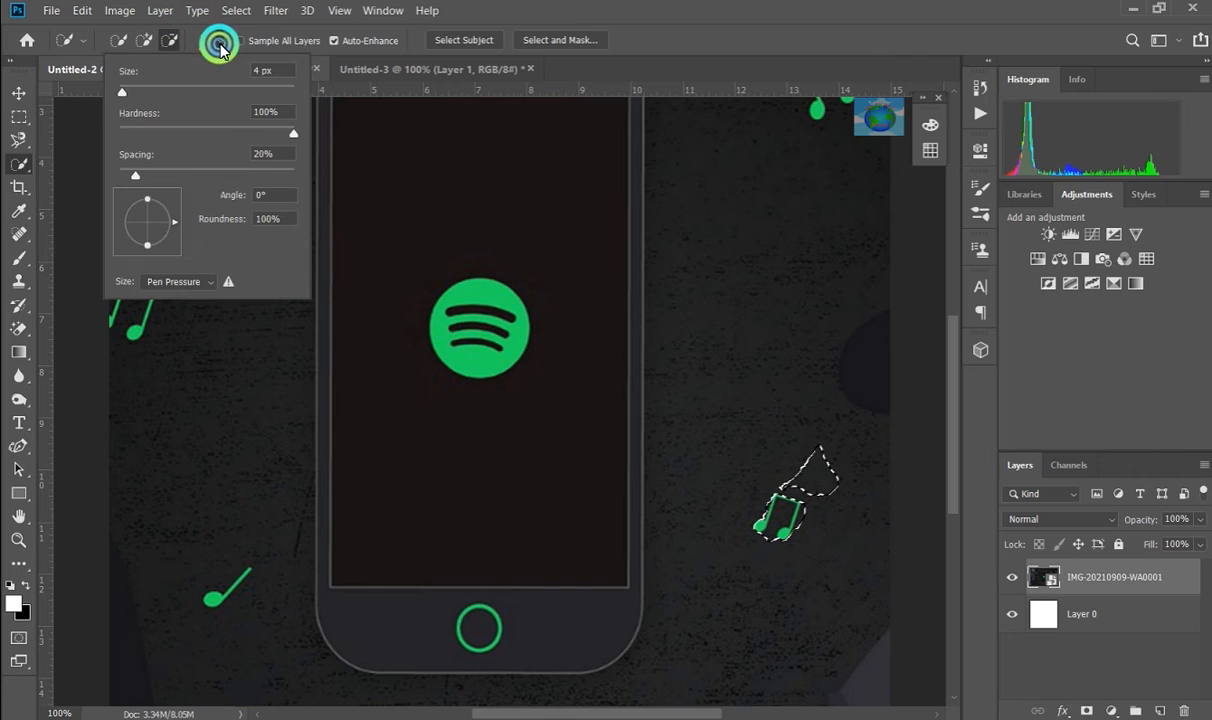
left_click_drag(122, 91, 142, 91)
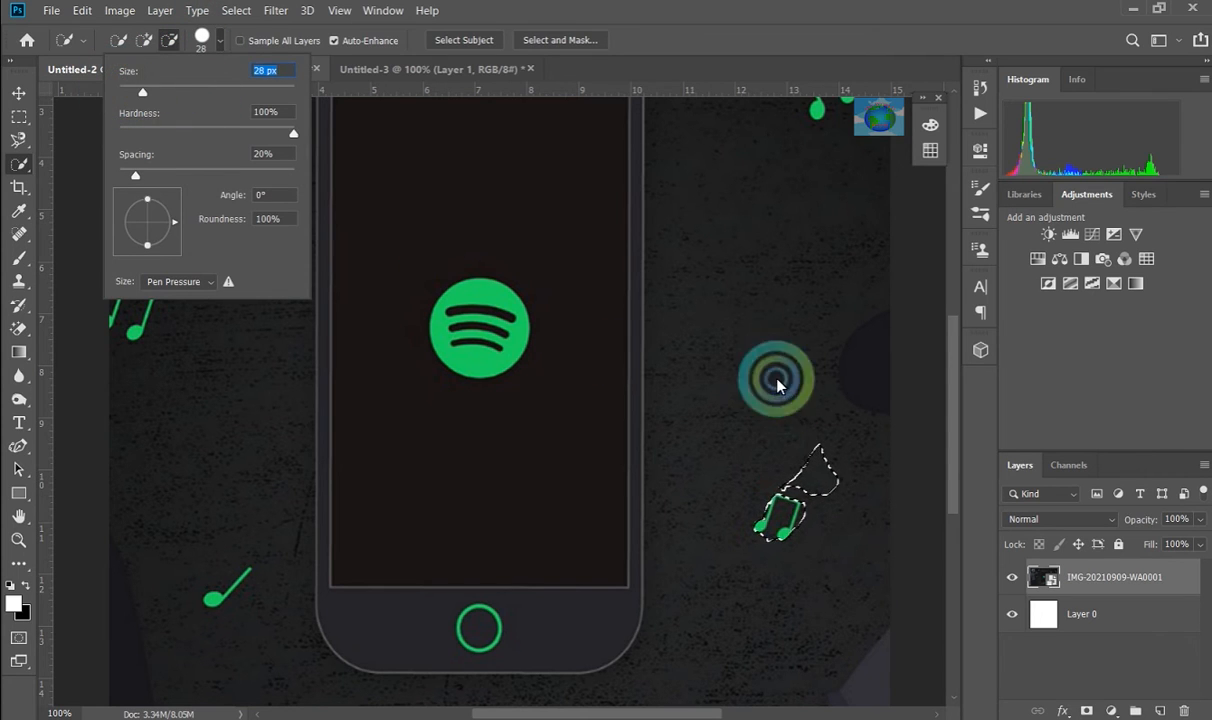
mouse_move(816, 429)
left_mouse_down()
mouse_move(846, 494)
mouse_move(787, 461)
mouse_move(810, 487)
mouse_move(759, 462)
left_mouse_up()
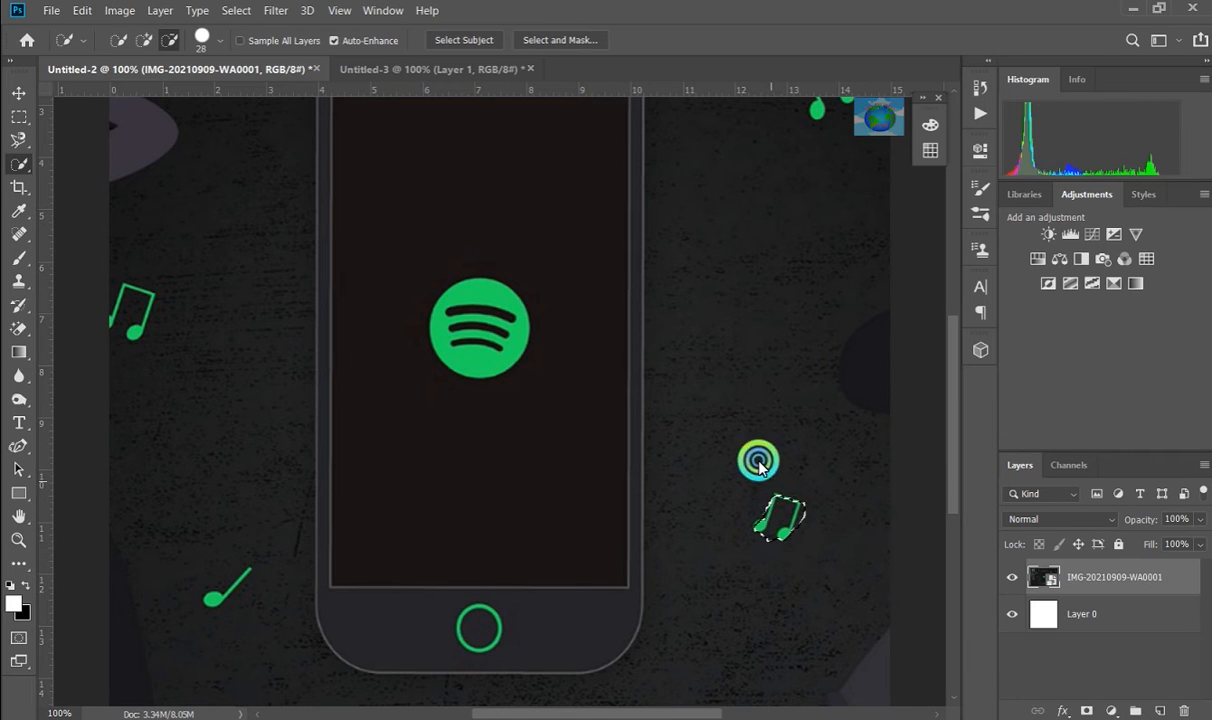
Set the Quick Selection brush to 10 px size, 100% hardness and 75% spacing
left_click(221, 40)
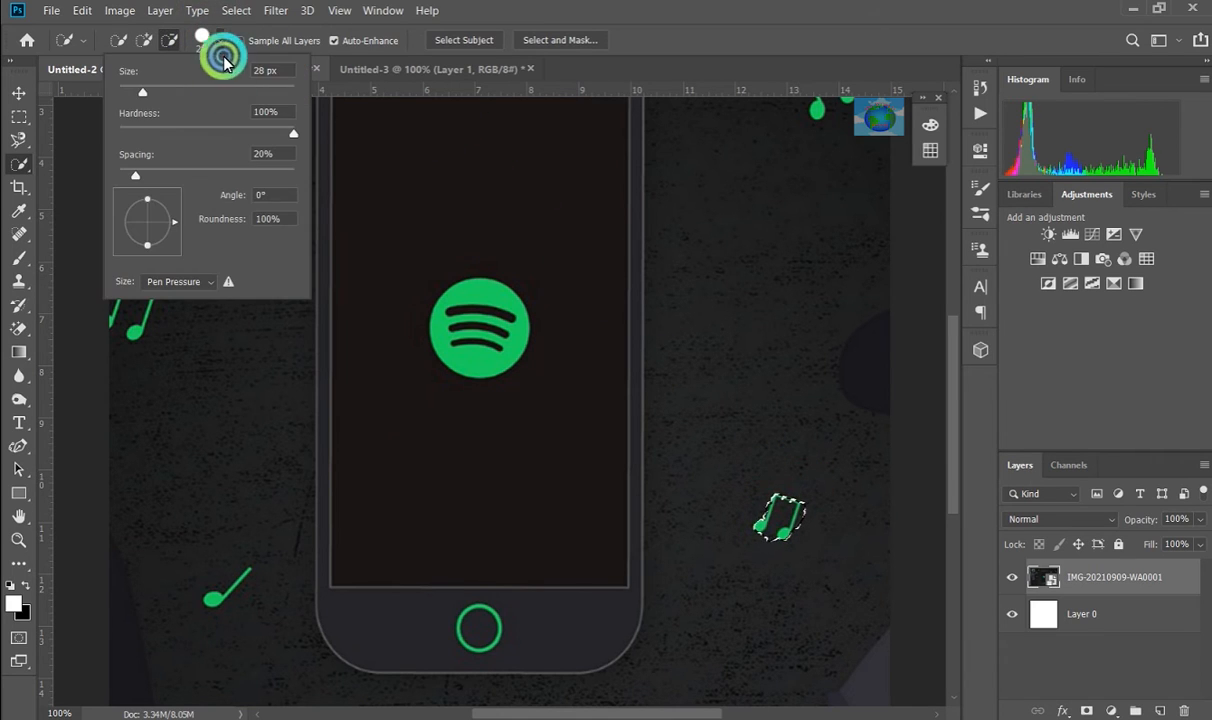
mouse_move(142, 91)
left_mouse_down()
mouse_move(277, 95)
mouse_move(124, 92)
mouse_move(286, 93)
mouse_move(128, 97)
left_mouse_up()
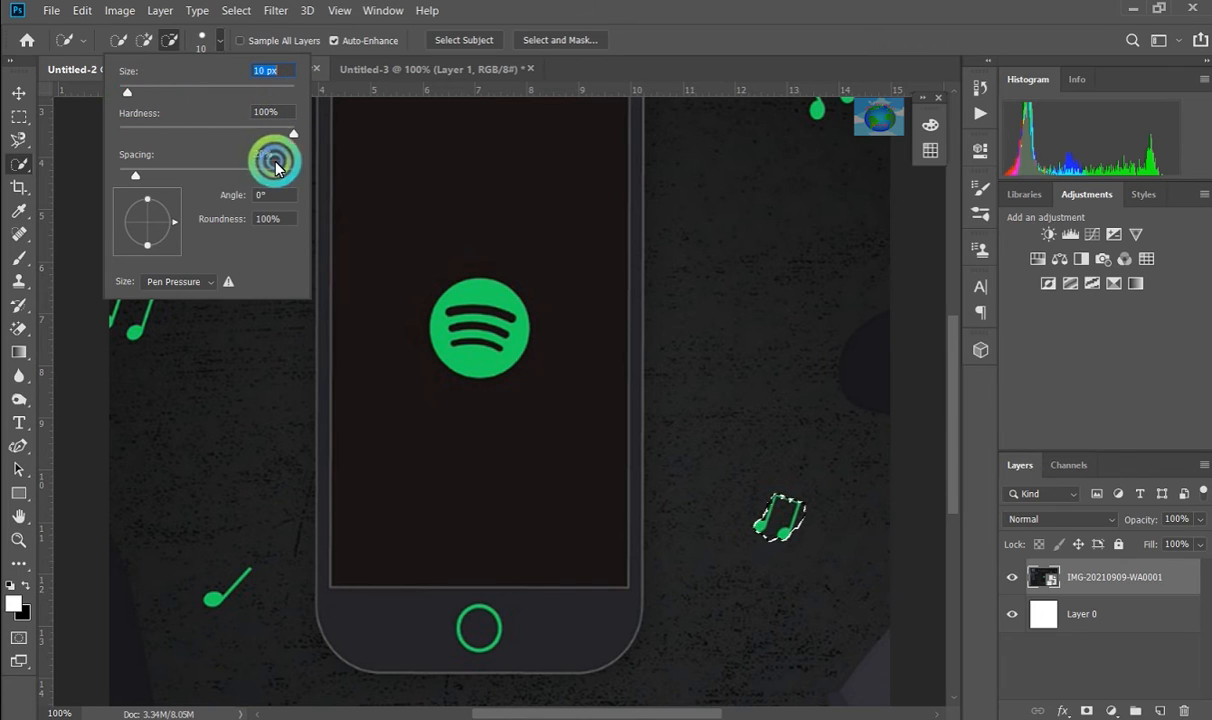
mouse_move(290, 130)
left_mouse_down()
mouse_move(129, 134)
mouse_move(244, 138)
mouse_move(196, 140)
left_mouse_up()
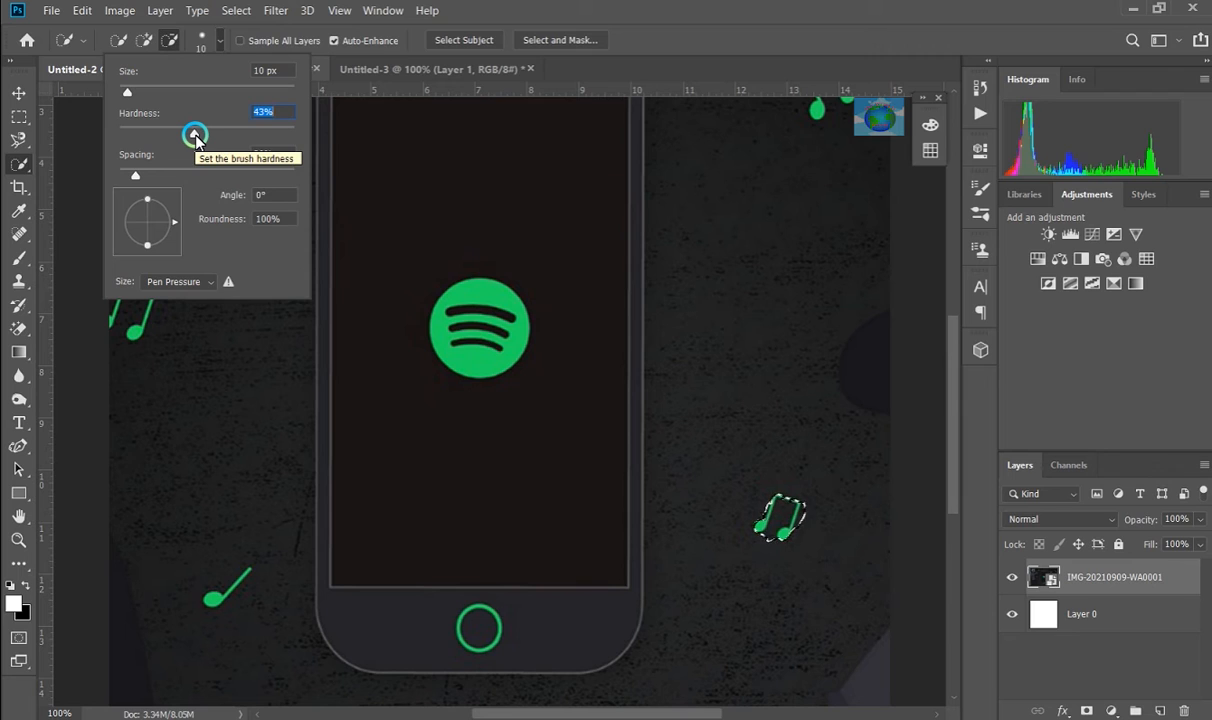
left_click_drag(196, 138, 293, 134)
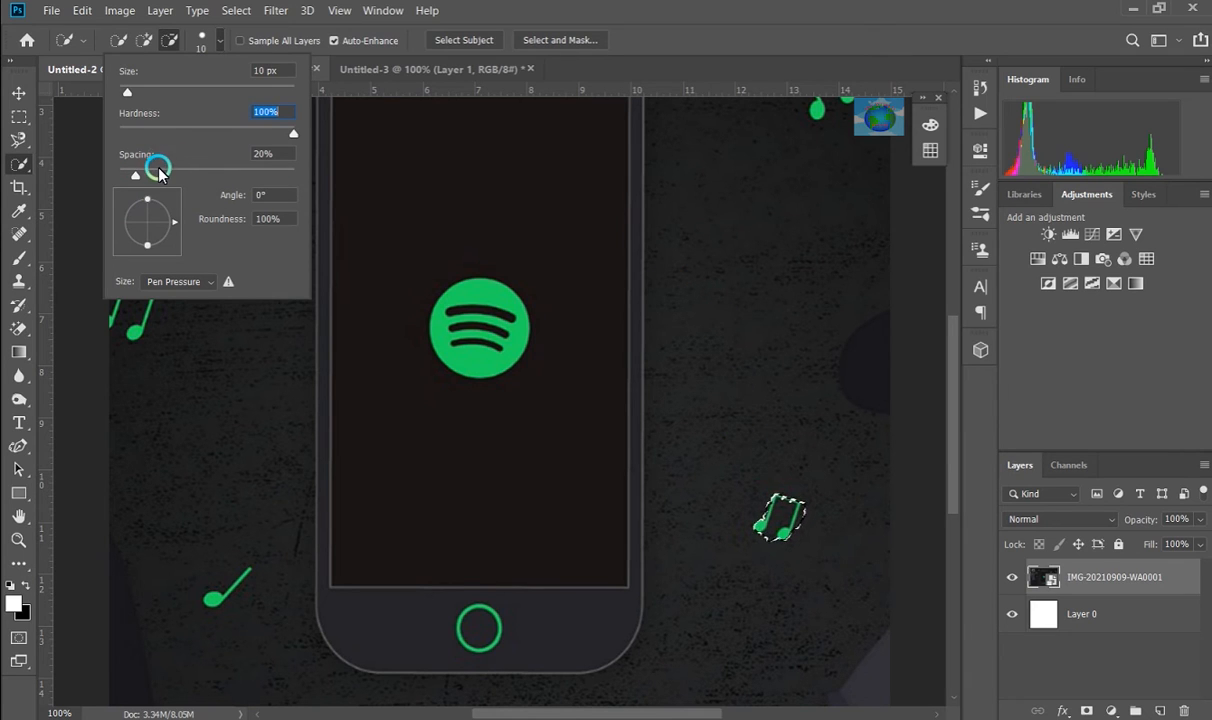
left_click_drag(140, 175, 183, 175)
left_click(732, 298)
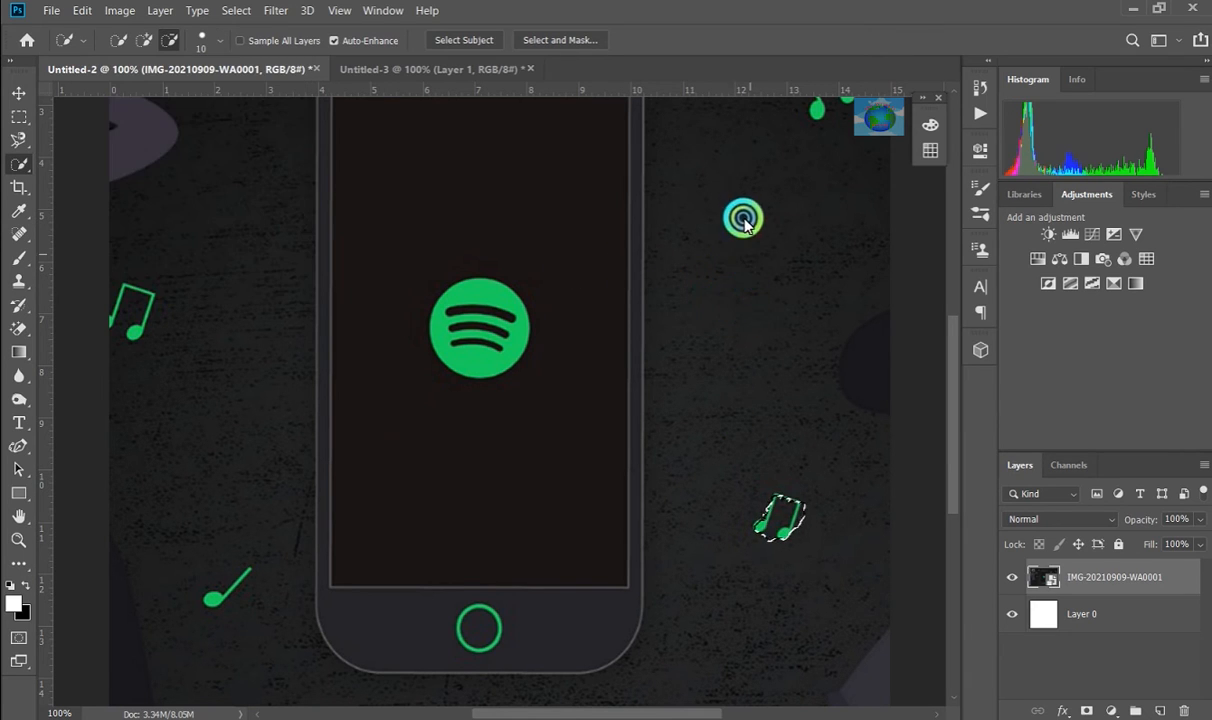
Add background strips above the music note to the selection, reducing the brush spacing to 18% between strokes
left_click(143, 40)
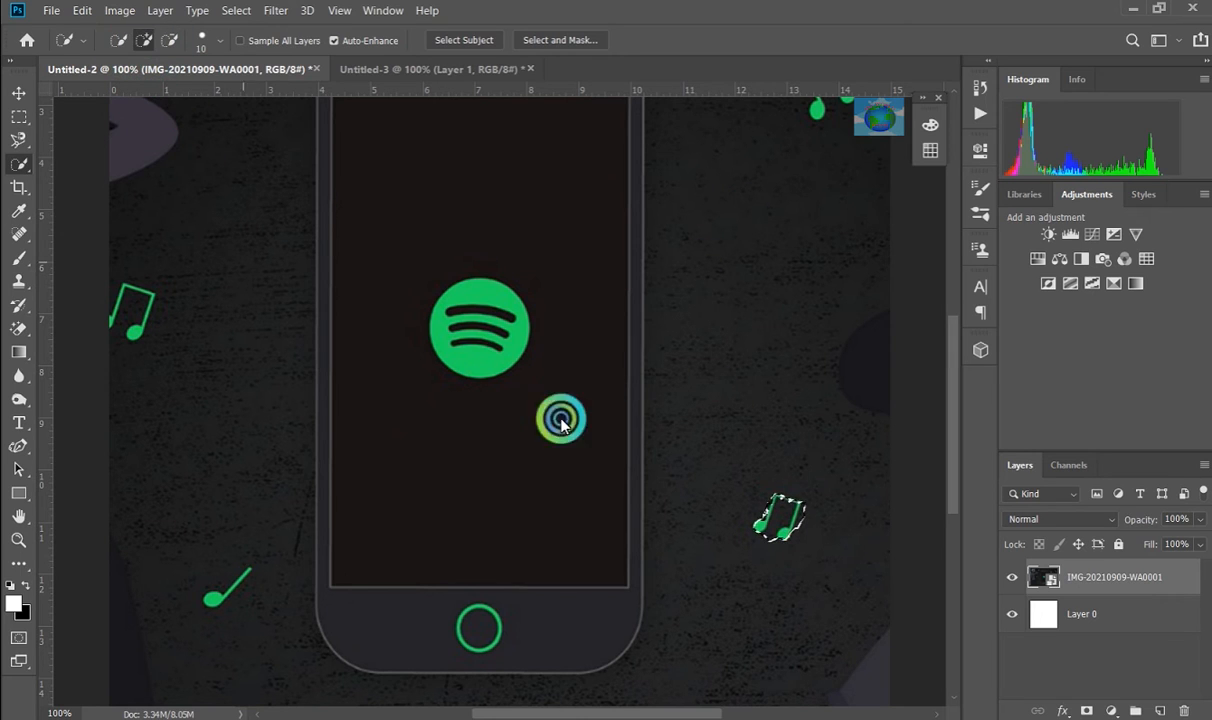
mouse_move(779, 515)
left_mouse_down()
mouse_move(728, 408)
mouse_move(725, 285)
left_mouse_up()
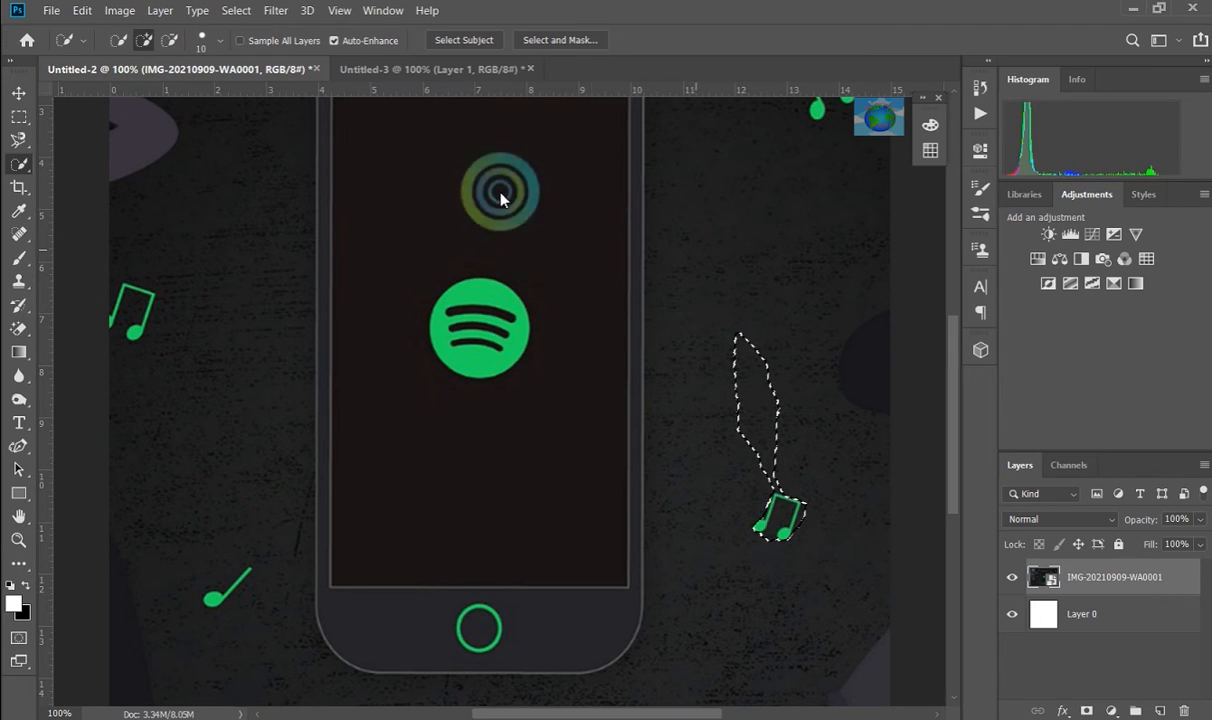
left_click(219, 40)
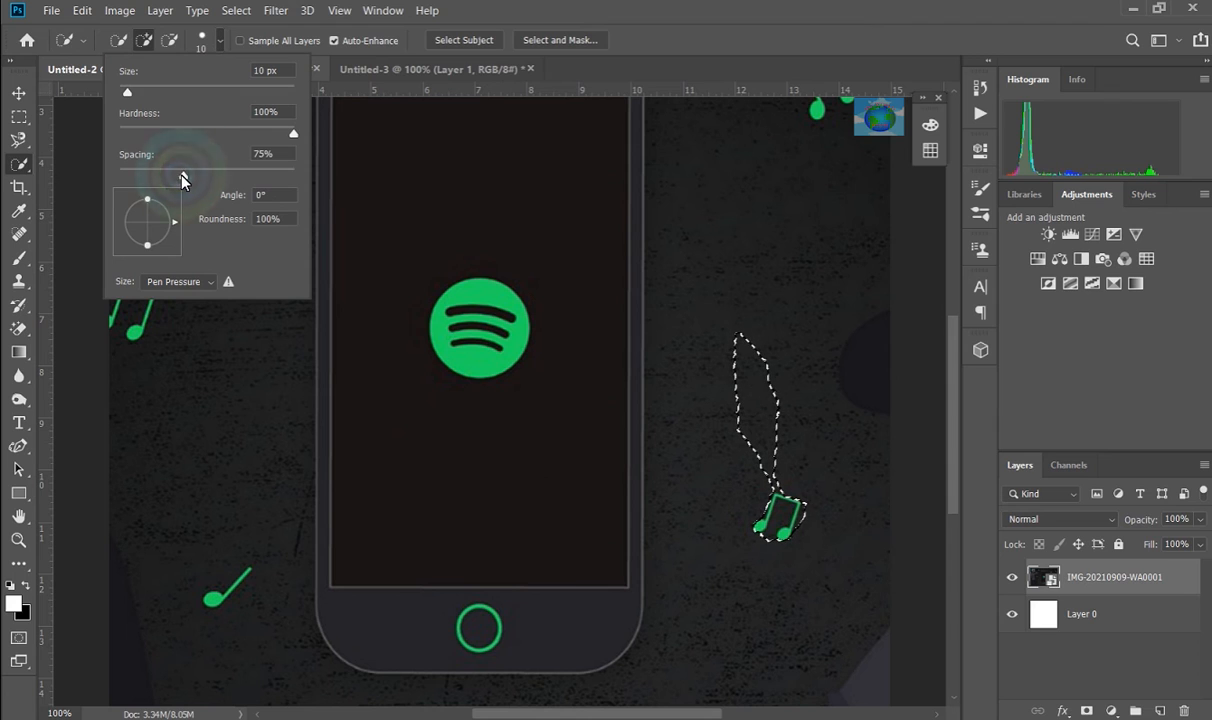
left_click(134, 176)
left_click(703, 340)
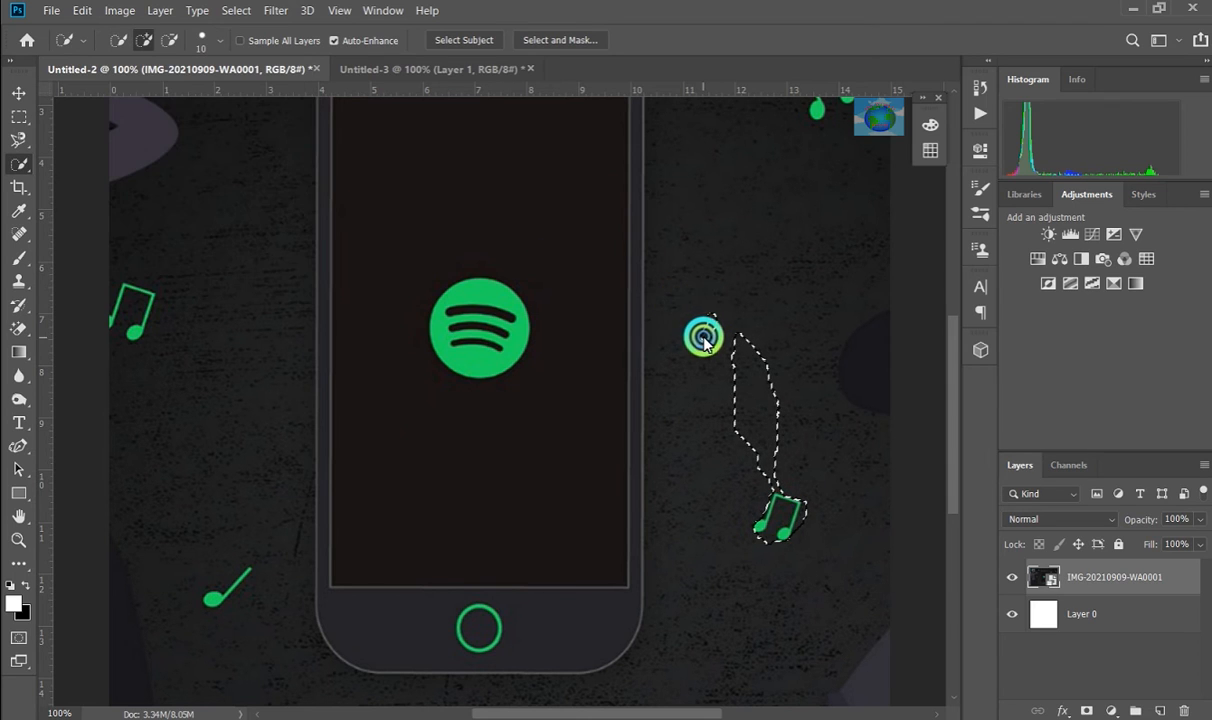
left_click_drag(698, 358, 709, 300)
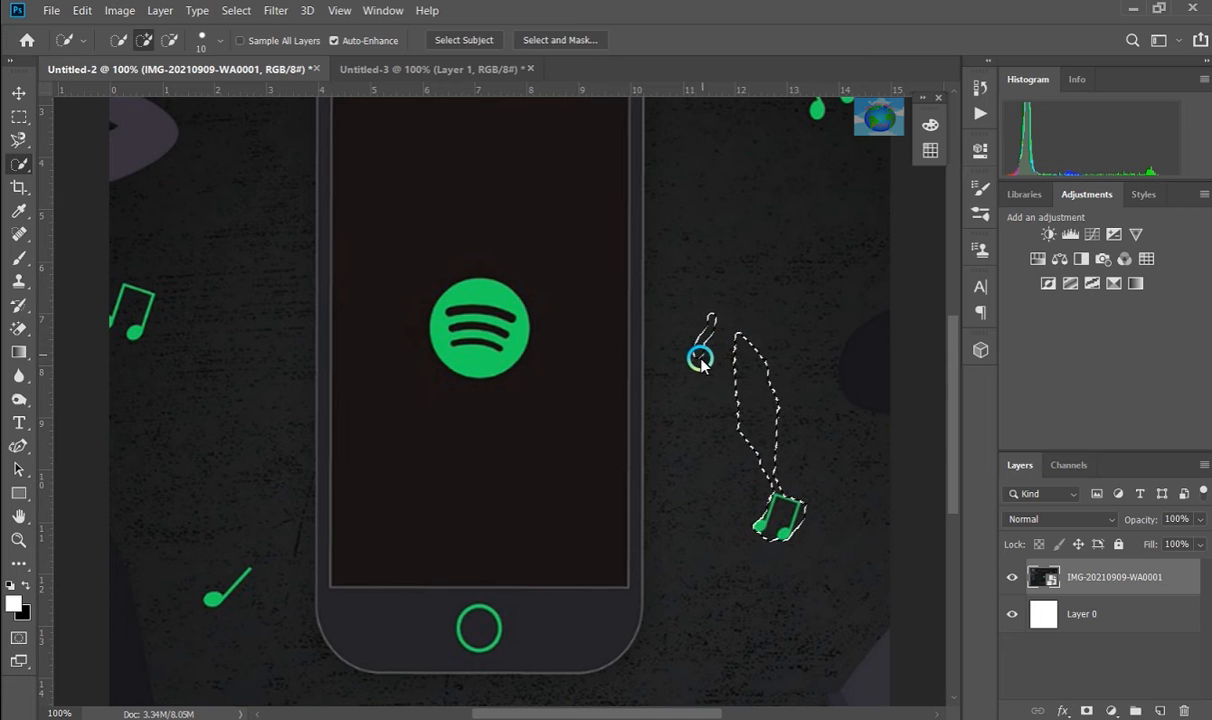
Review the brush's spacing, angle and size control options, keeping the size control at Pen Pressure
left_click(219, 40)
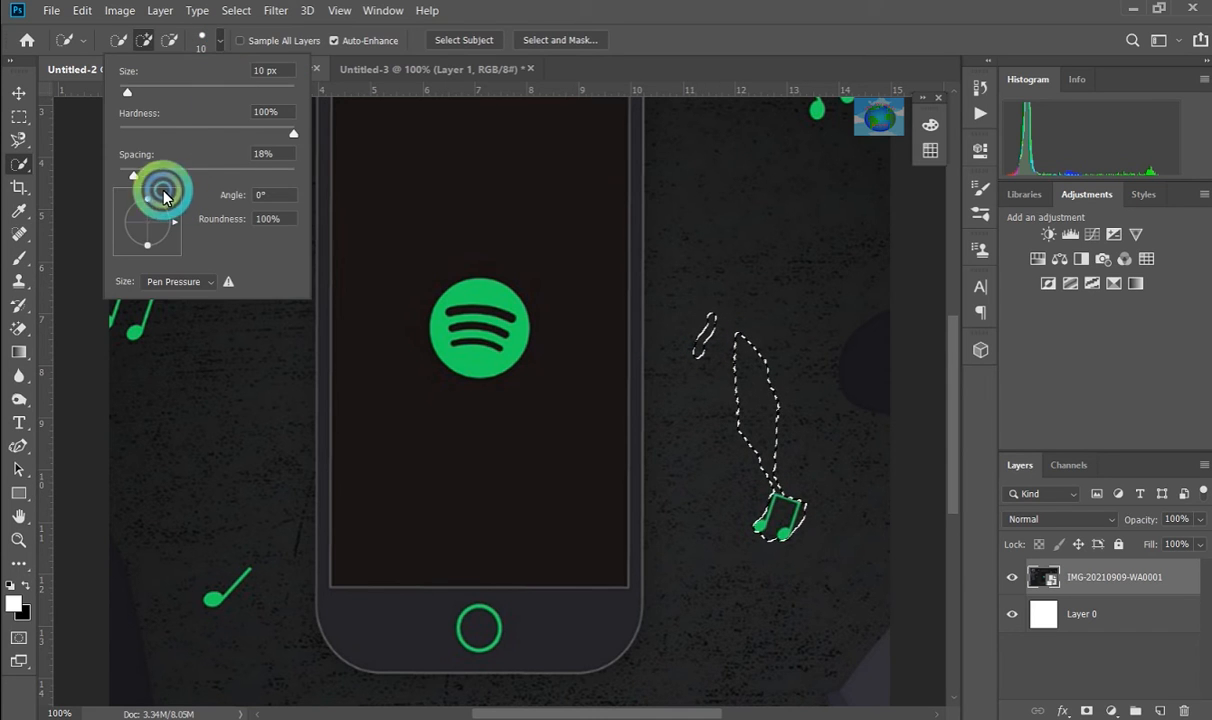
left_click(222, 174)
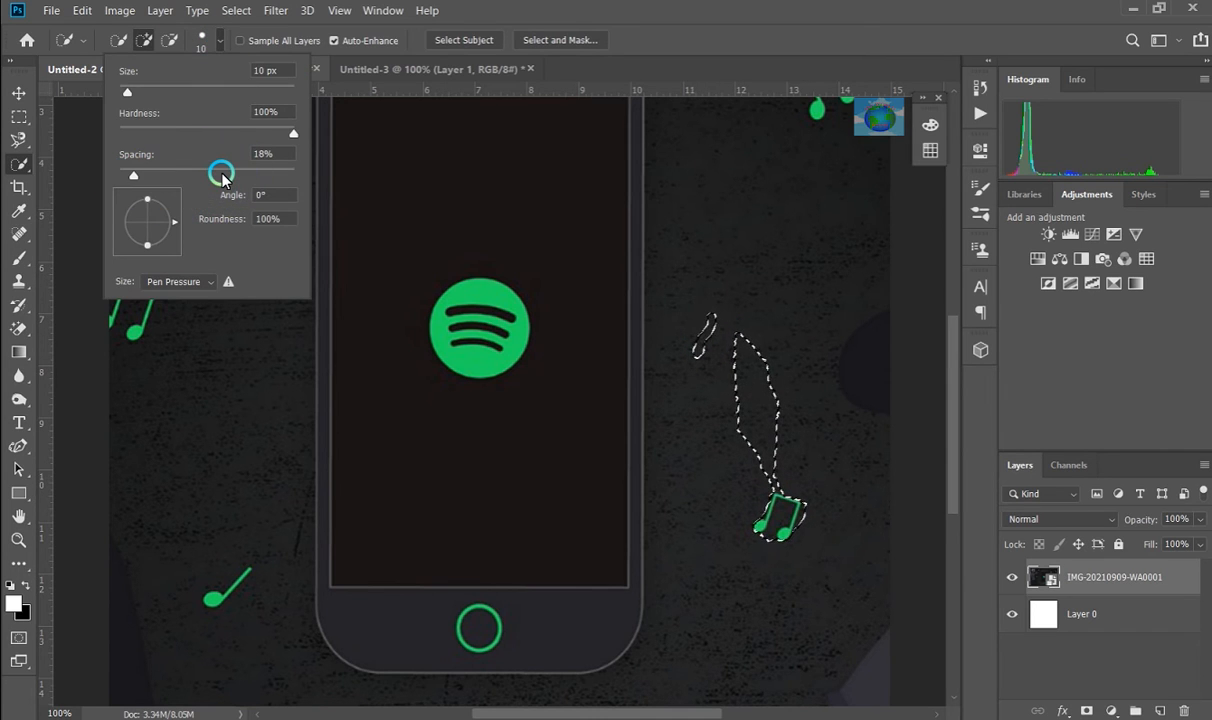
left_click(277, 197)
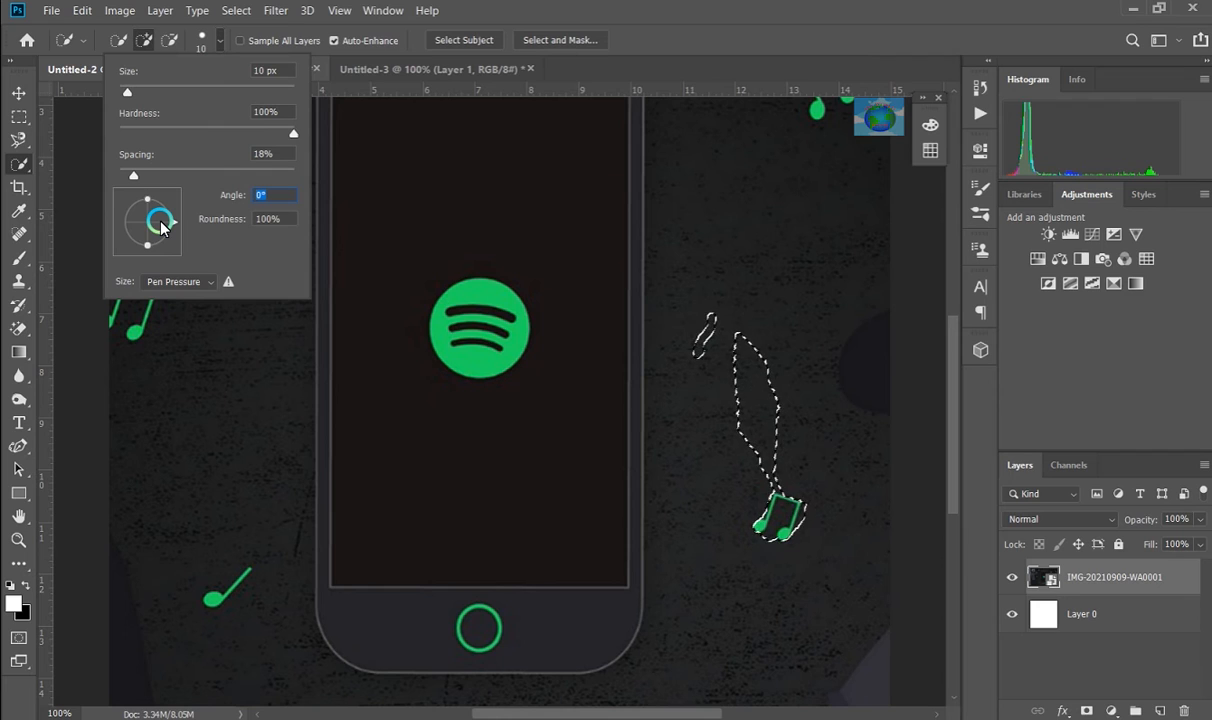
left_click(211, 281)
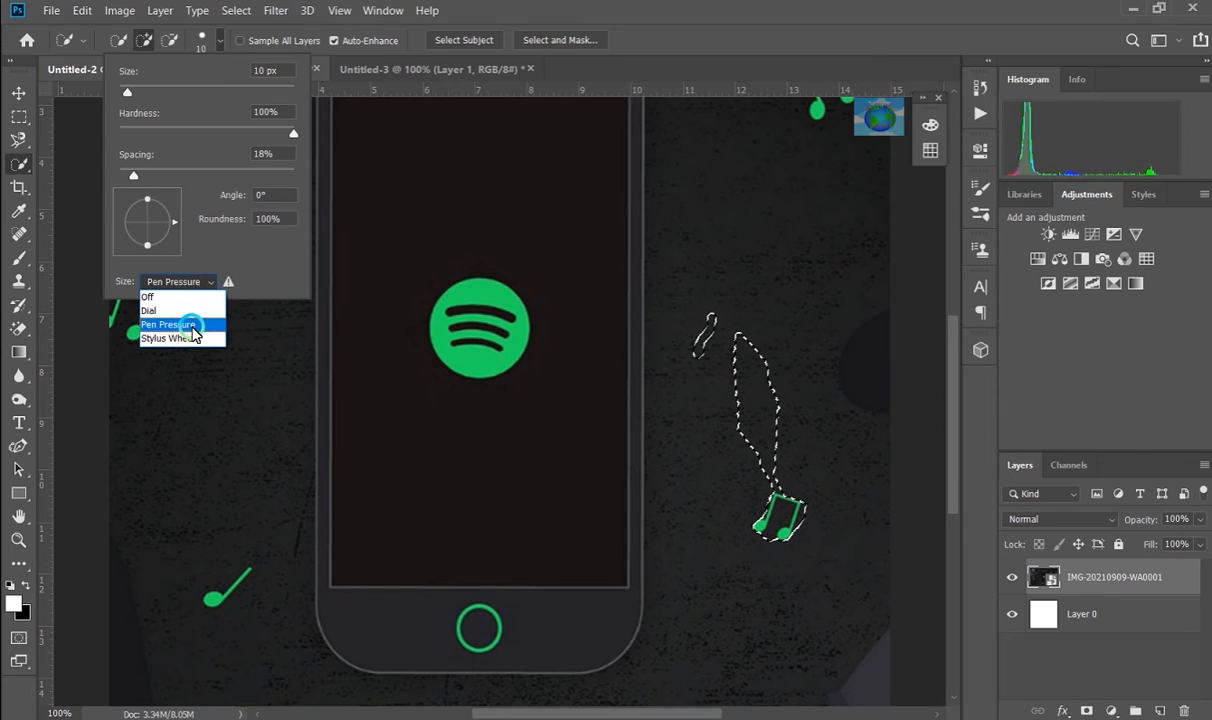
left_click(190, 325)
Extend the selection over the background between the phone's right edge and the image border, down toward the music note
left_click(749, 228)
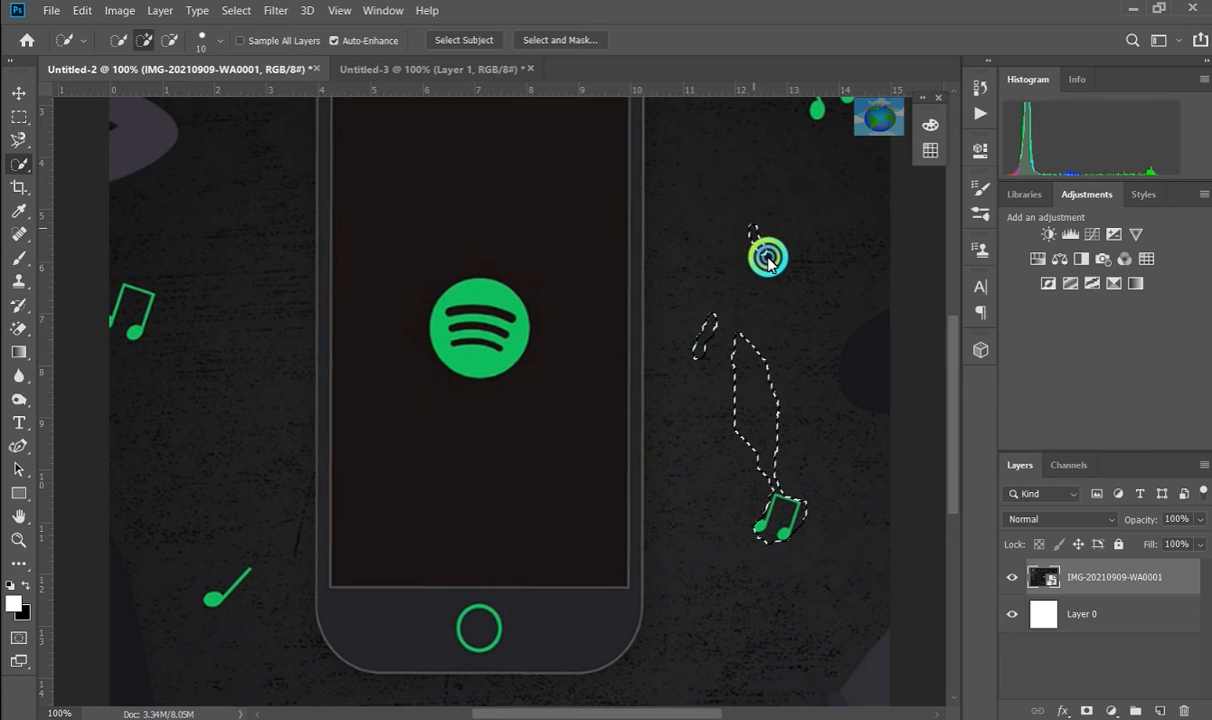
mouse_move(767, 259)
left_mouse_down()
mouse_move(788, 298)
mouse_move(705, 237)
left_mouse_up()
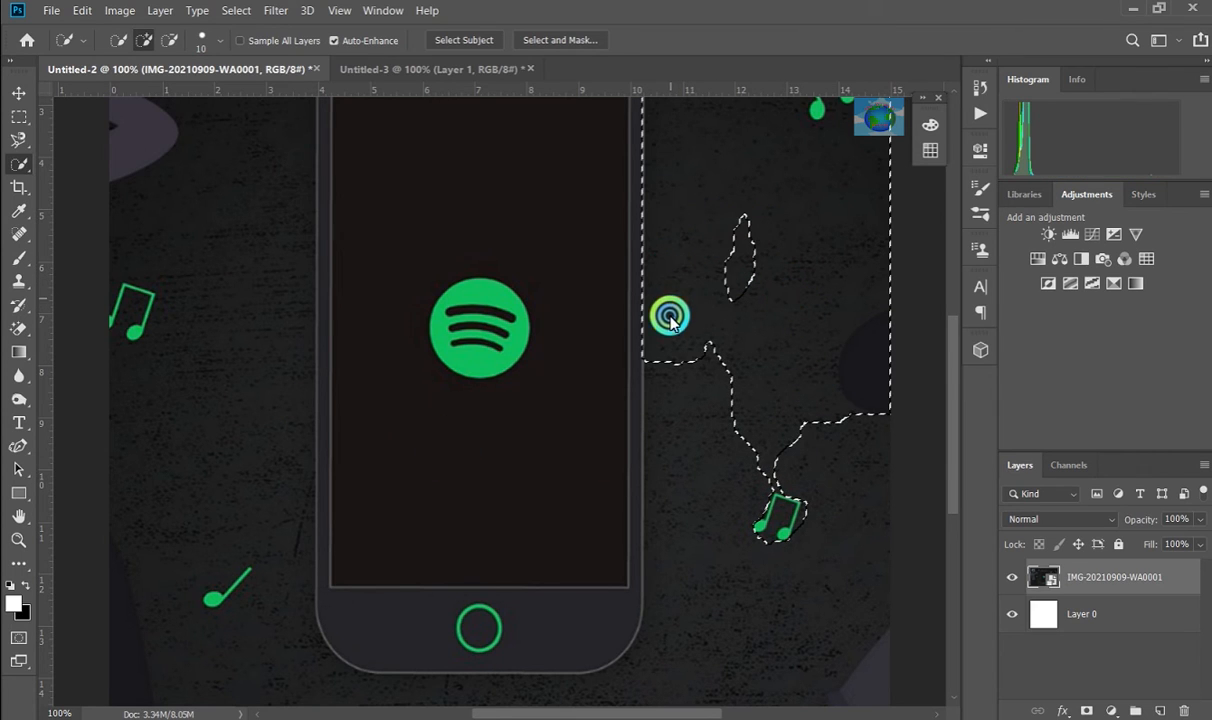
mouse_move(672, 320)
left_mouse_down()
mouse_move(777, 211)
mouse_move(758, 203)
mouse_move(744, 282)
mouse_move(714, 294)
mouse_move(736, 294)
mouse_move(743, 330)
mouse_move(707, 461)
mouse_move(713, 353)
mouse_move(723, 375)
mouse_move(709, 341)
mouse_move(735, 372)
mouse_move(683, 535)
left_mouse_up()
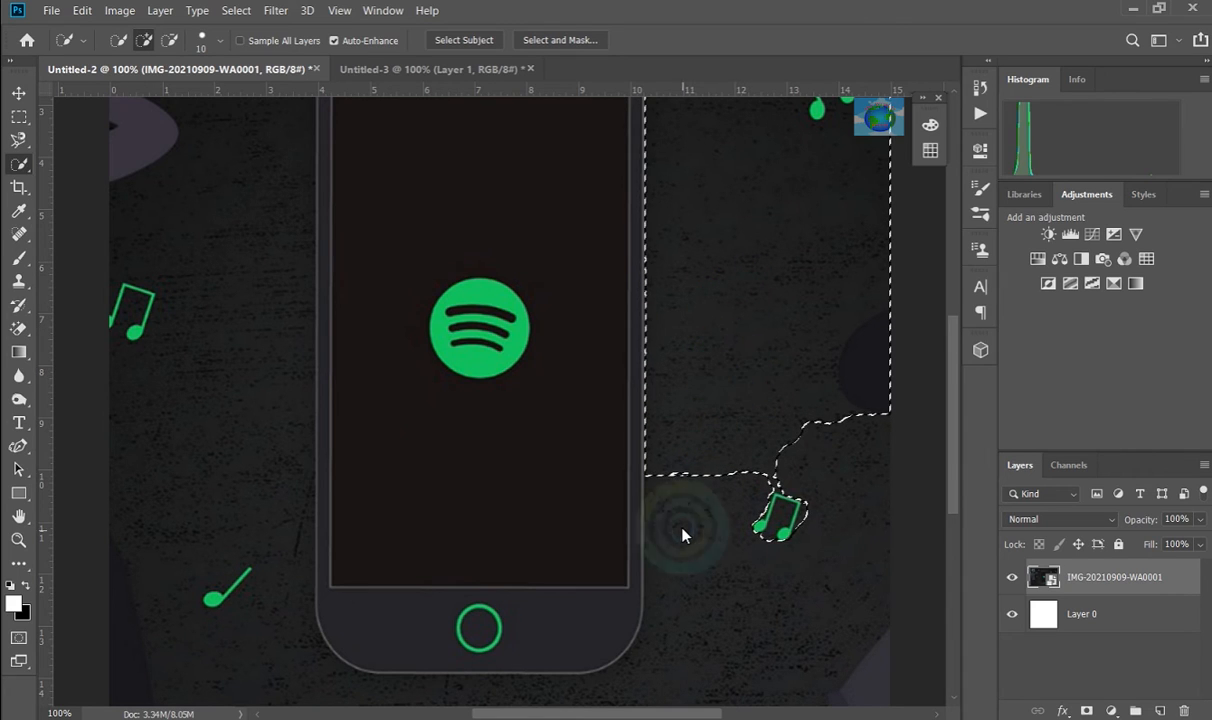
left_click(681, 522)
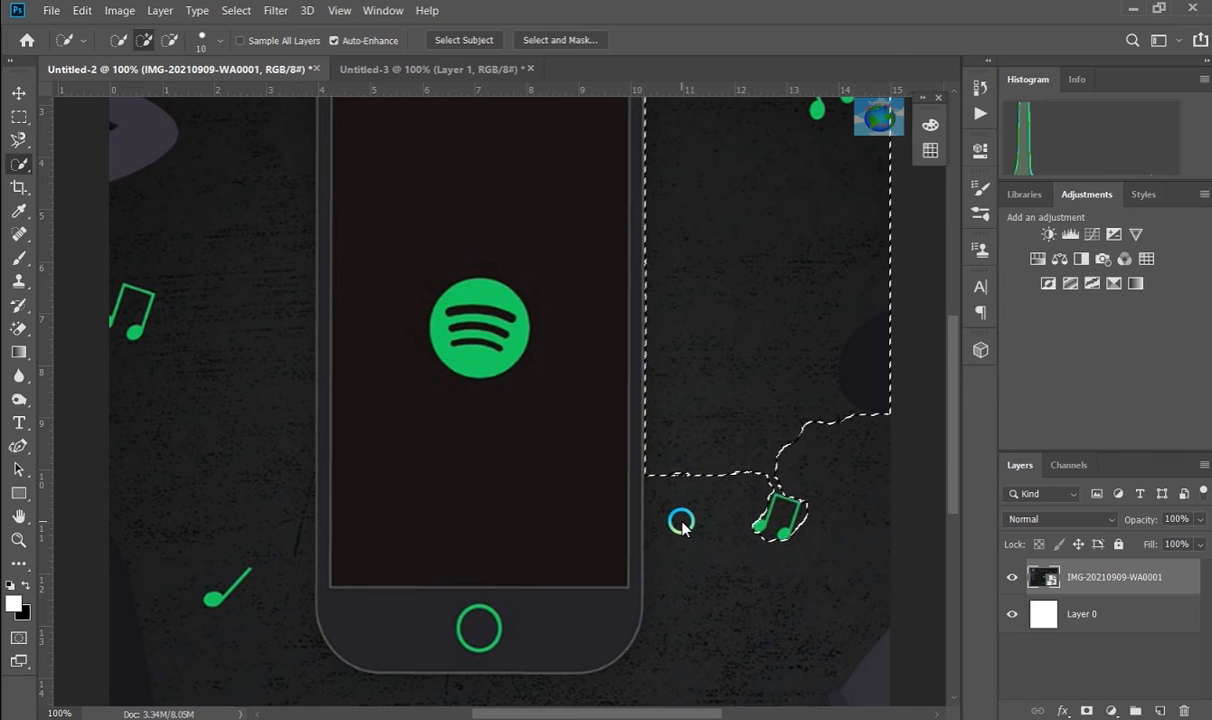
Clear the background and music note selection
right_click(20, 165)
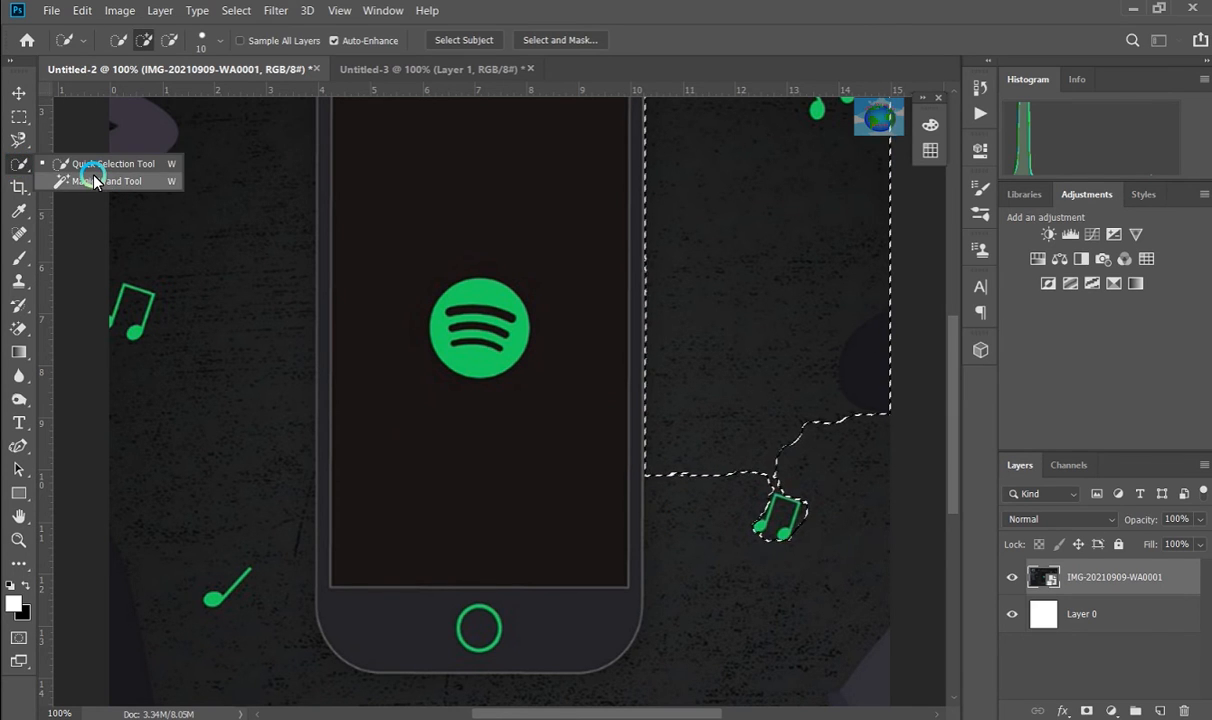
left_click(237, 11)
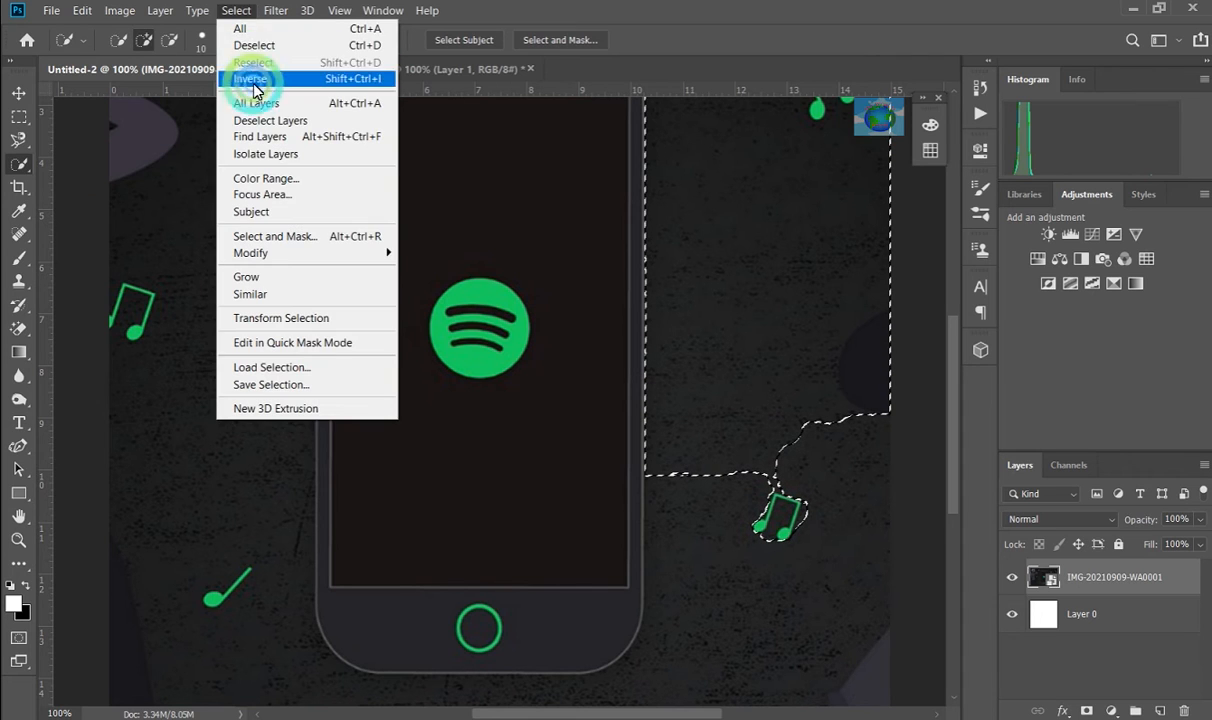
left_click(253, 47)
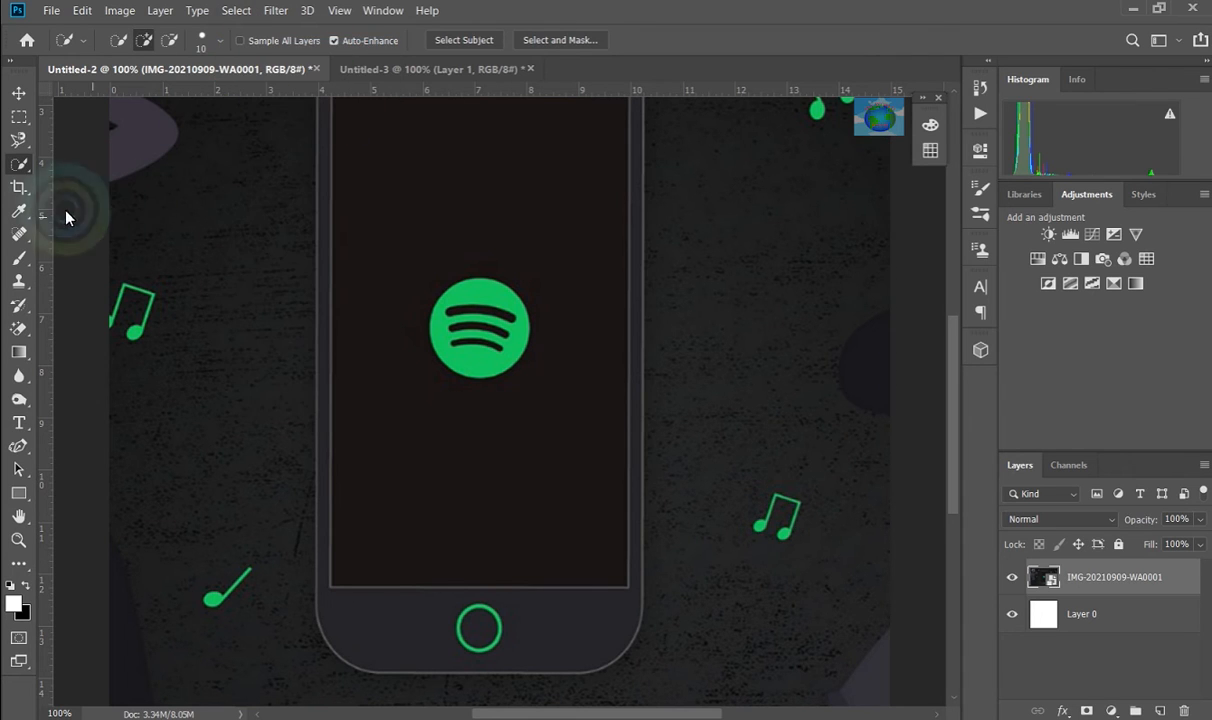
Select the dark phone screen around the green logo with the Magic Wand tool
left_click(19, 155)
left_click(78, 180)
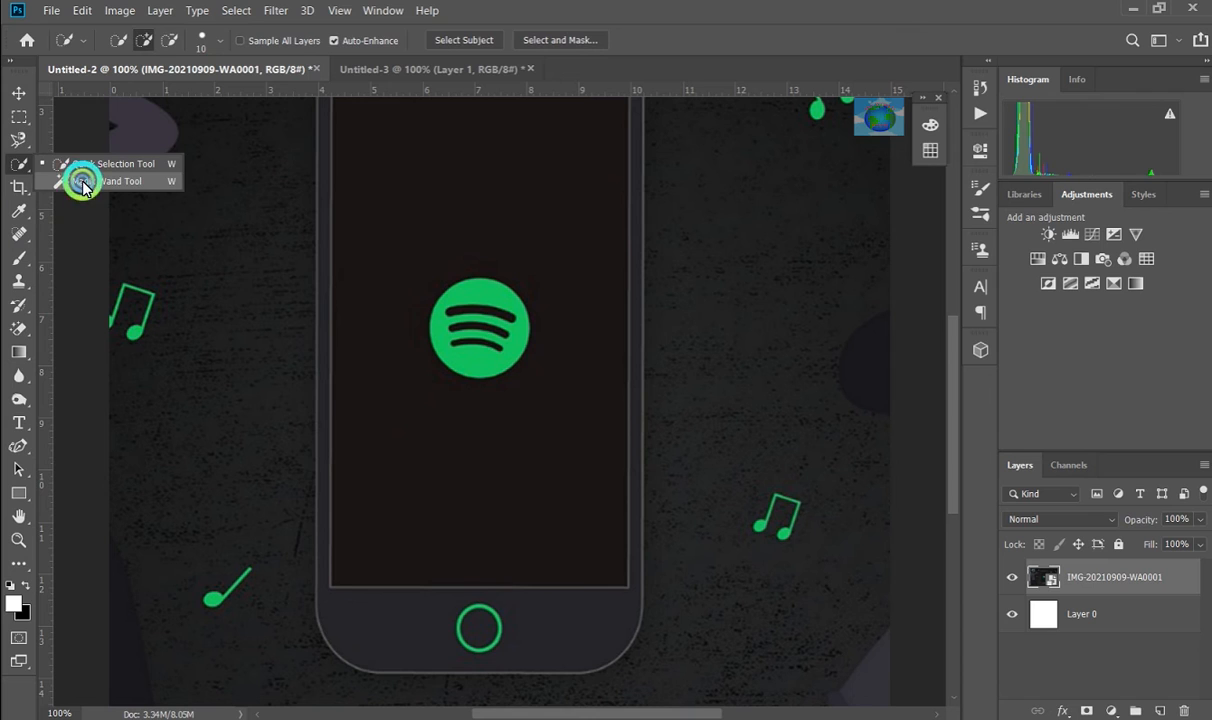
left_click(398, 308)
scroll(555, 454, "up", 2)
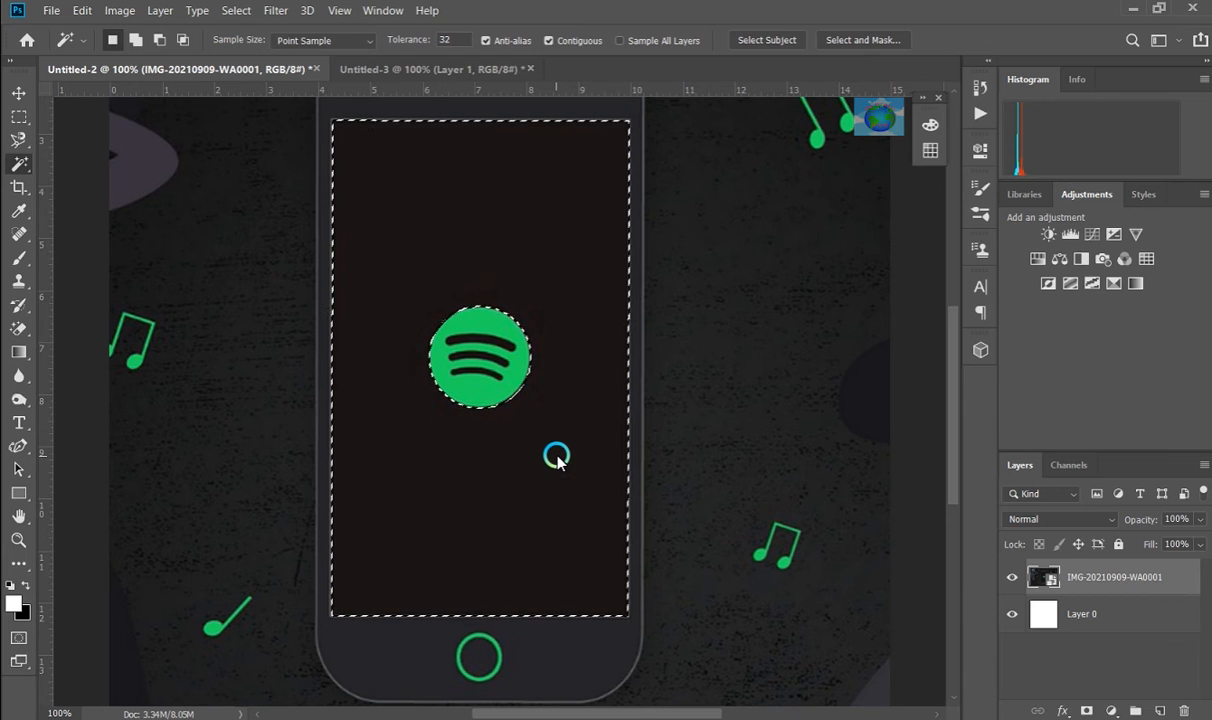
Add a patch of background above the left double music note to the selection with Quick Selection
right_click(18, 164)
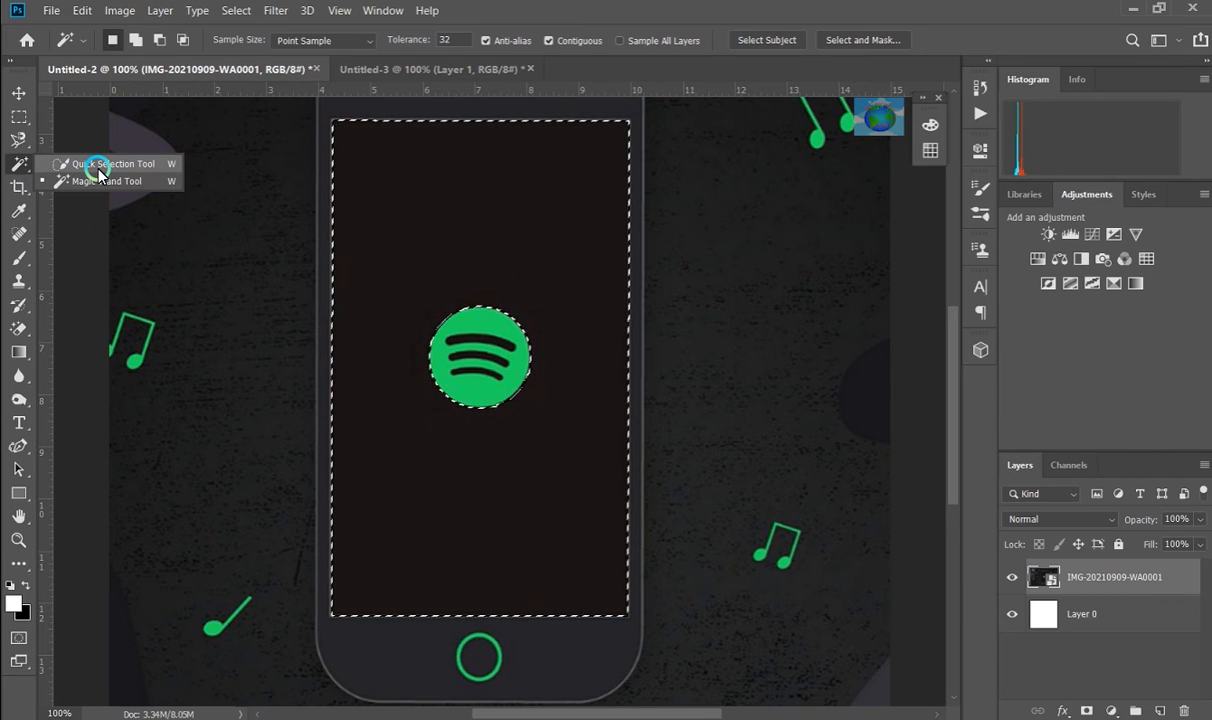
left_click(100, 166)
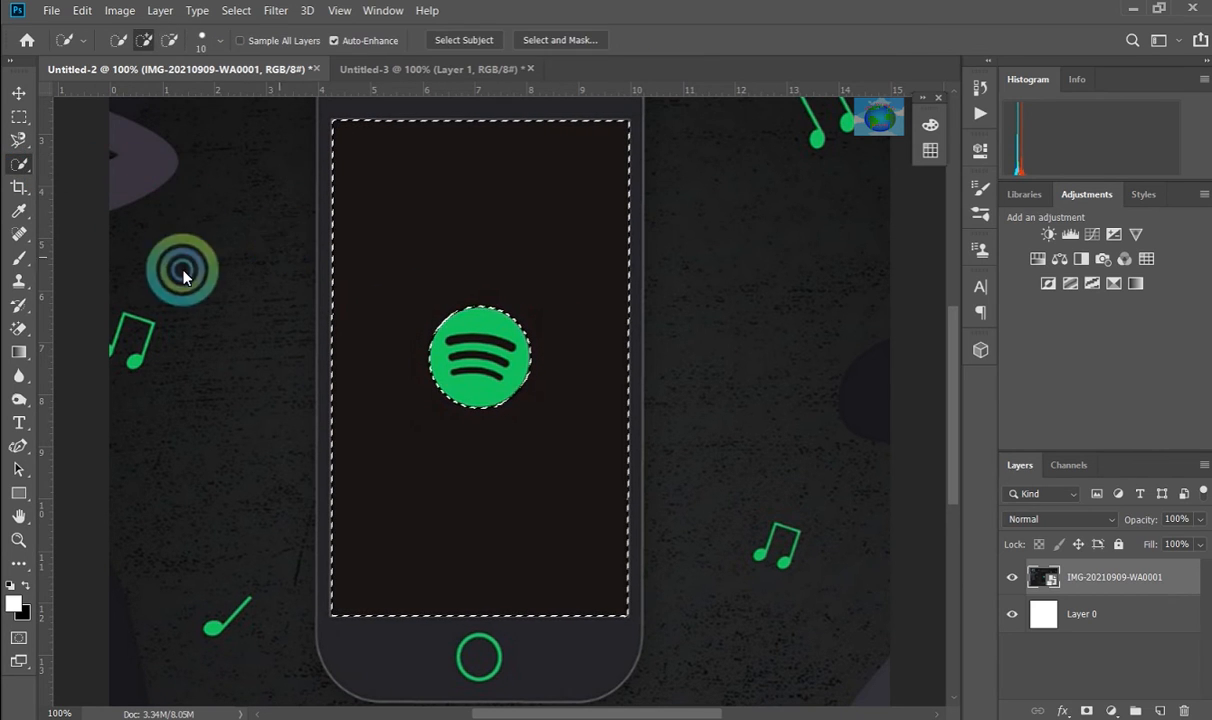
mouse_move(183, 277)
left_mouse_down()
mouse_move(170, 272)
mouse_move(199, 335)
left_mouse_up()
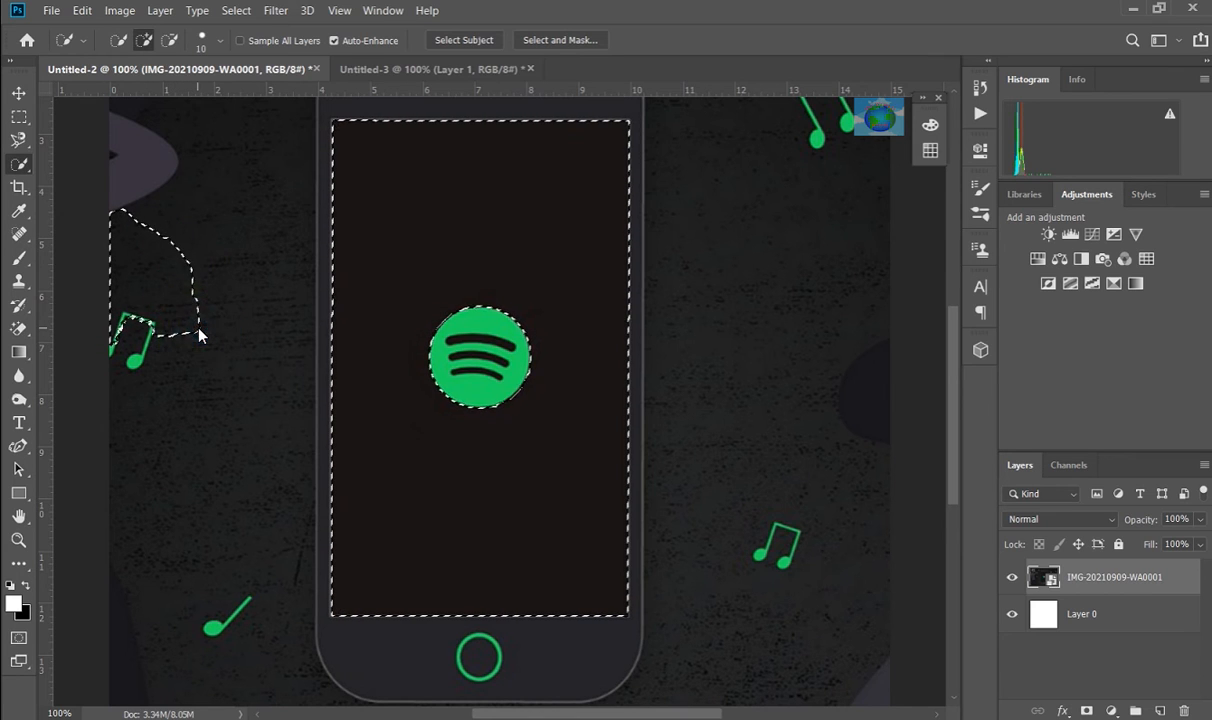
Deselect the phone screen and background patch, and activate the Magic Wand tool
left_click(236, 10)
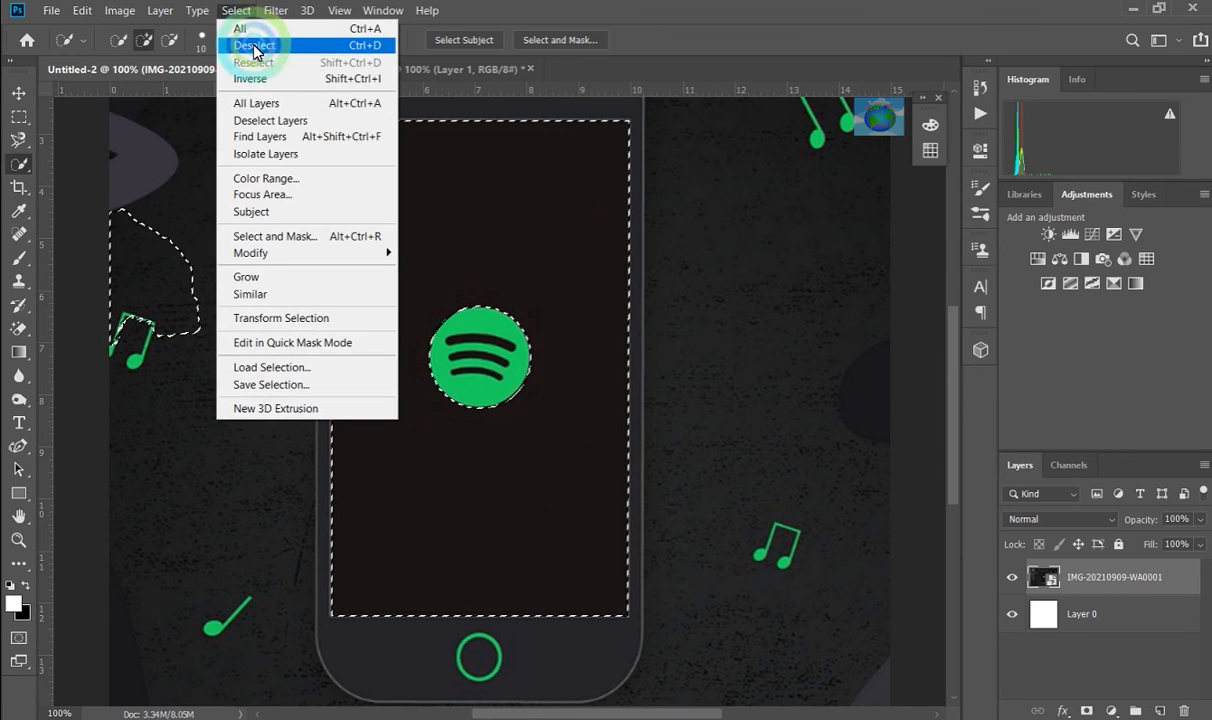
left_click(255, 46)
right_click(20, 163)
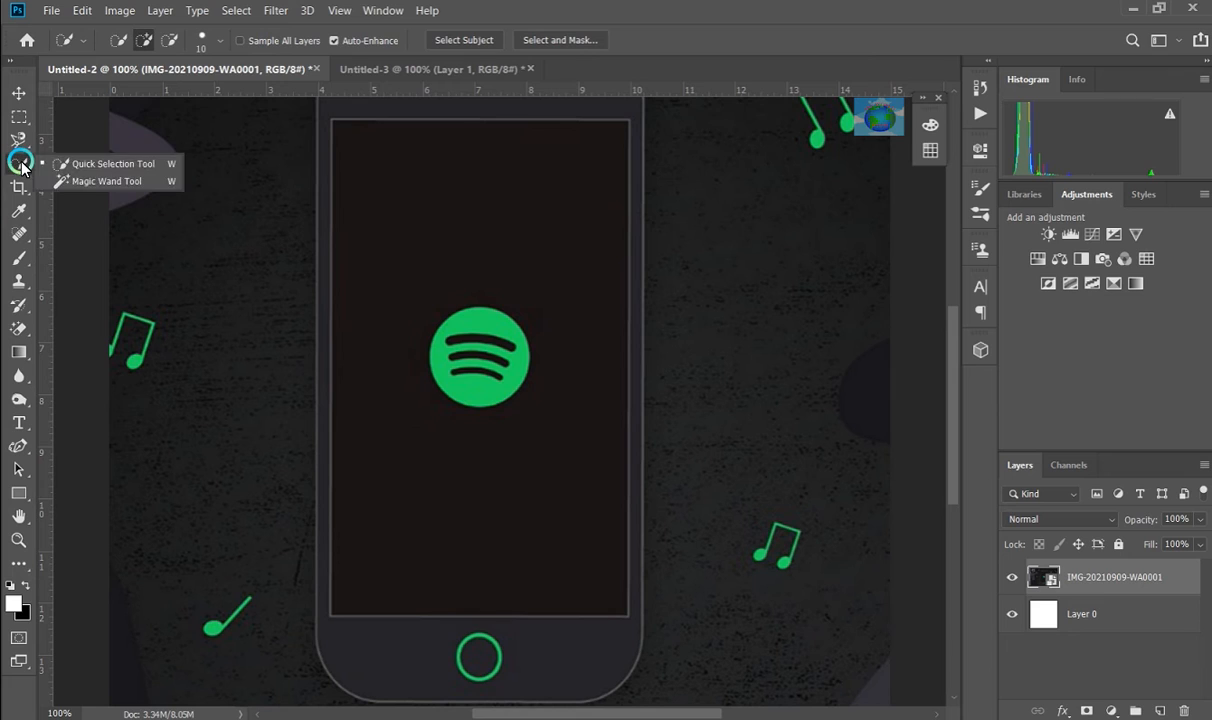
left_click(85, 181)
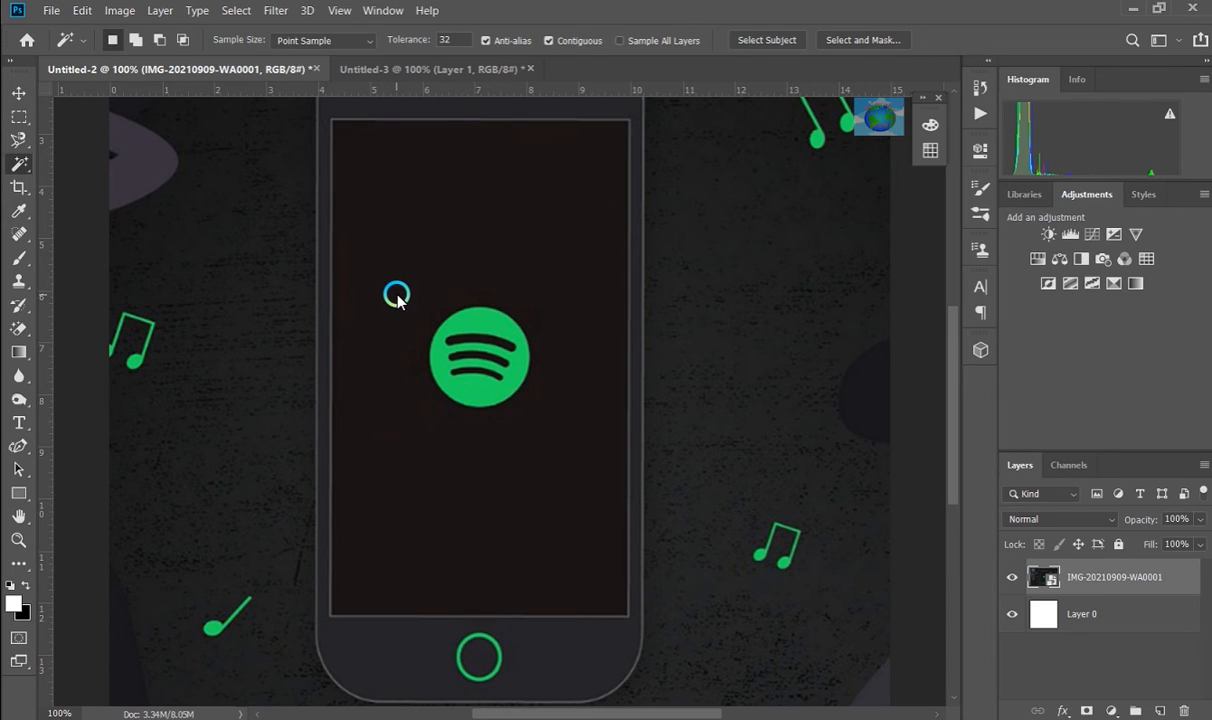
Select the dark phone screen with the Magic Wand and try to intersect the selection with the green logo
left_click(397, 296)
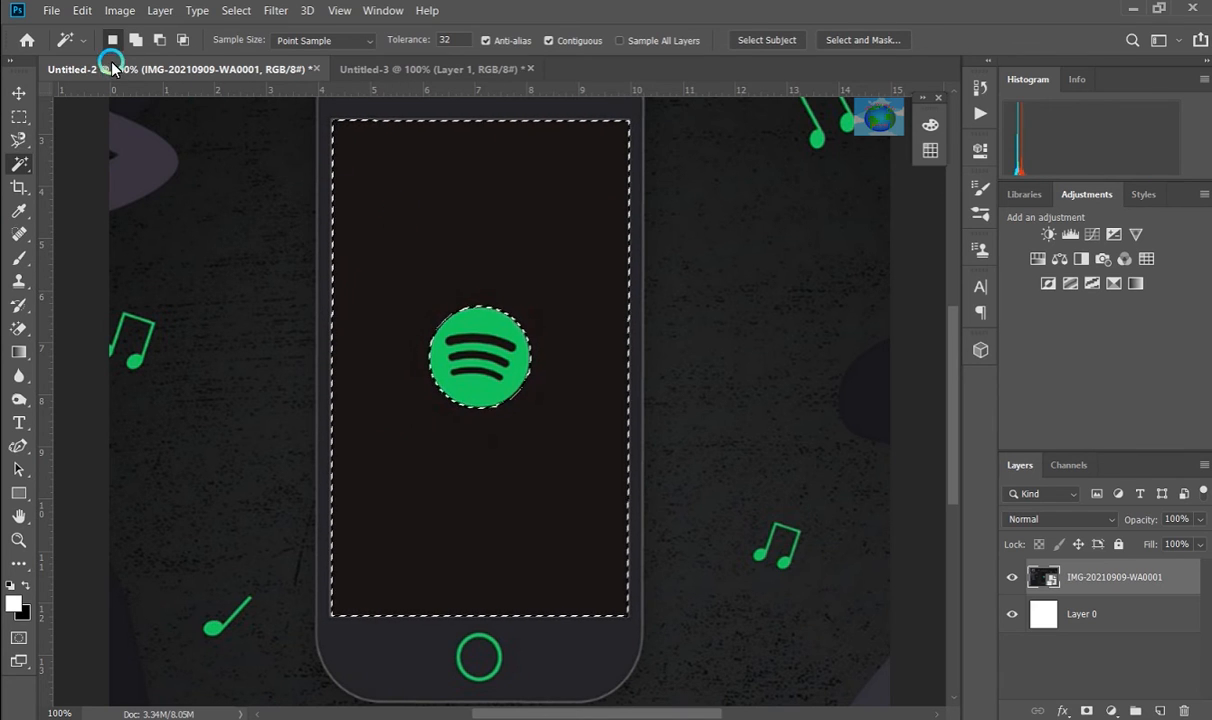
left_click(137, 40)
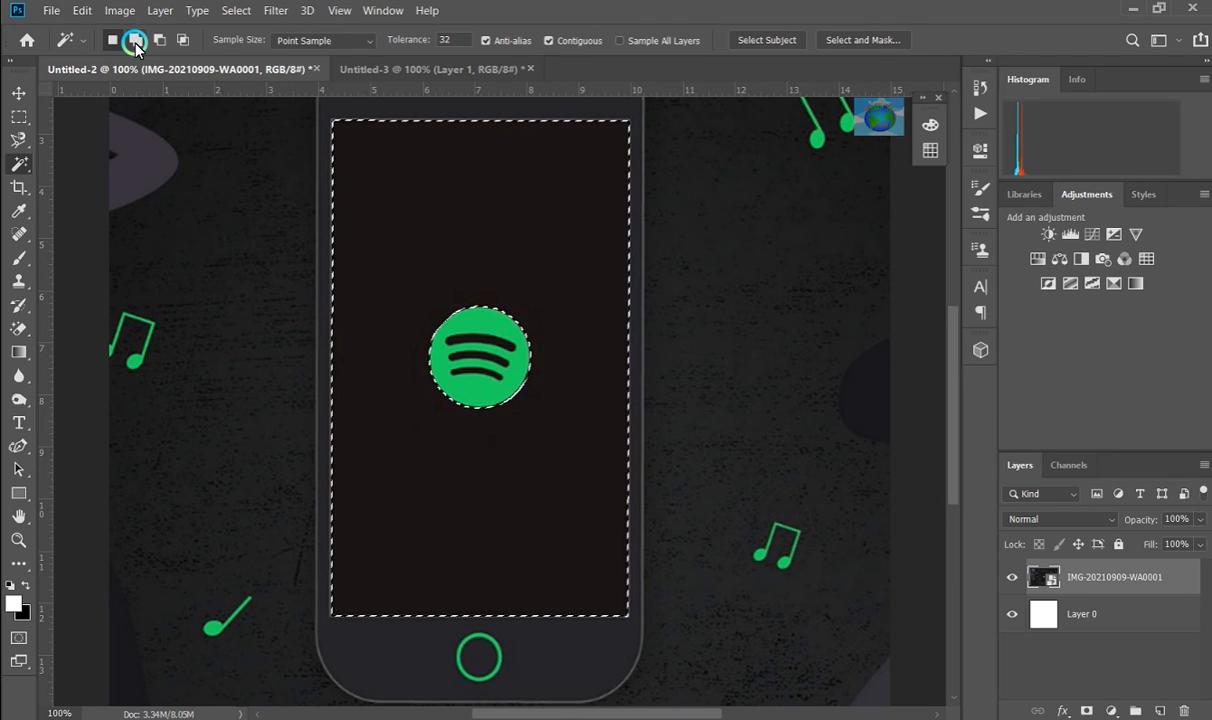
left_click(179, 46)
left_click(160, 41)
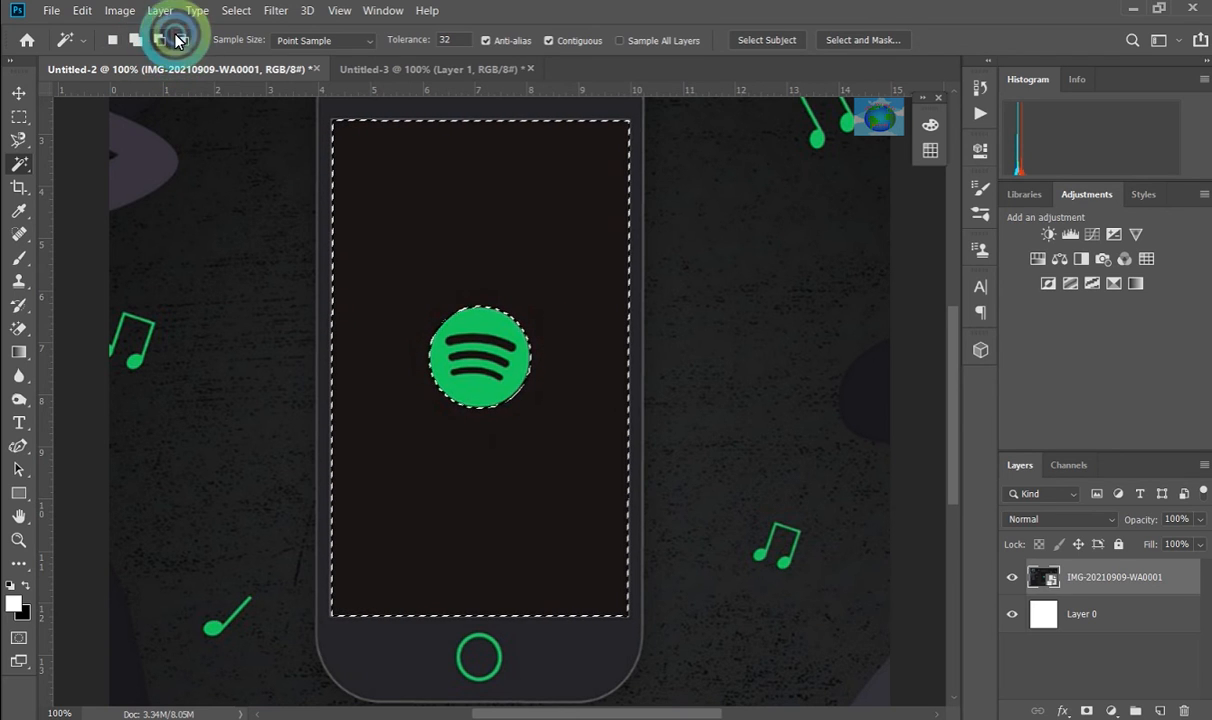
left_click(180, 41)
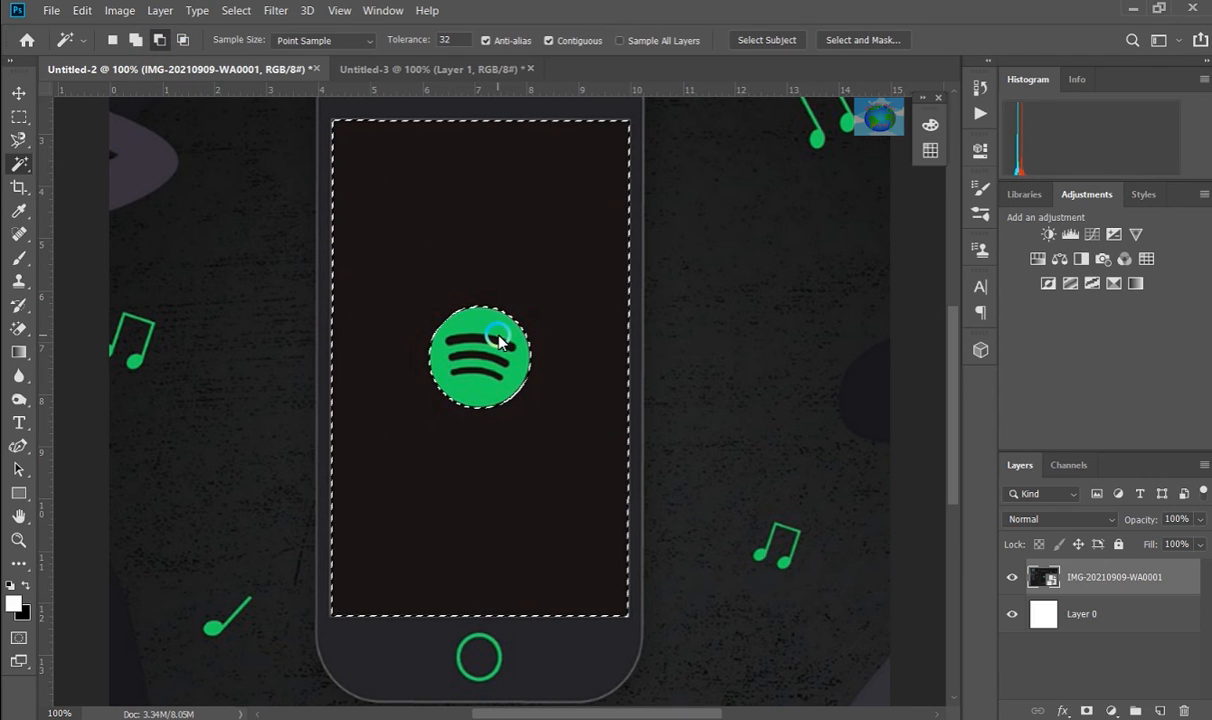
left_click(182, 40)
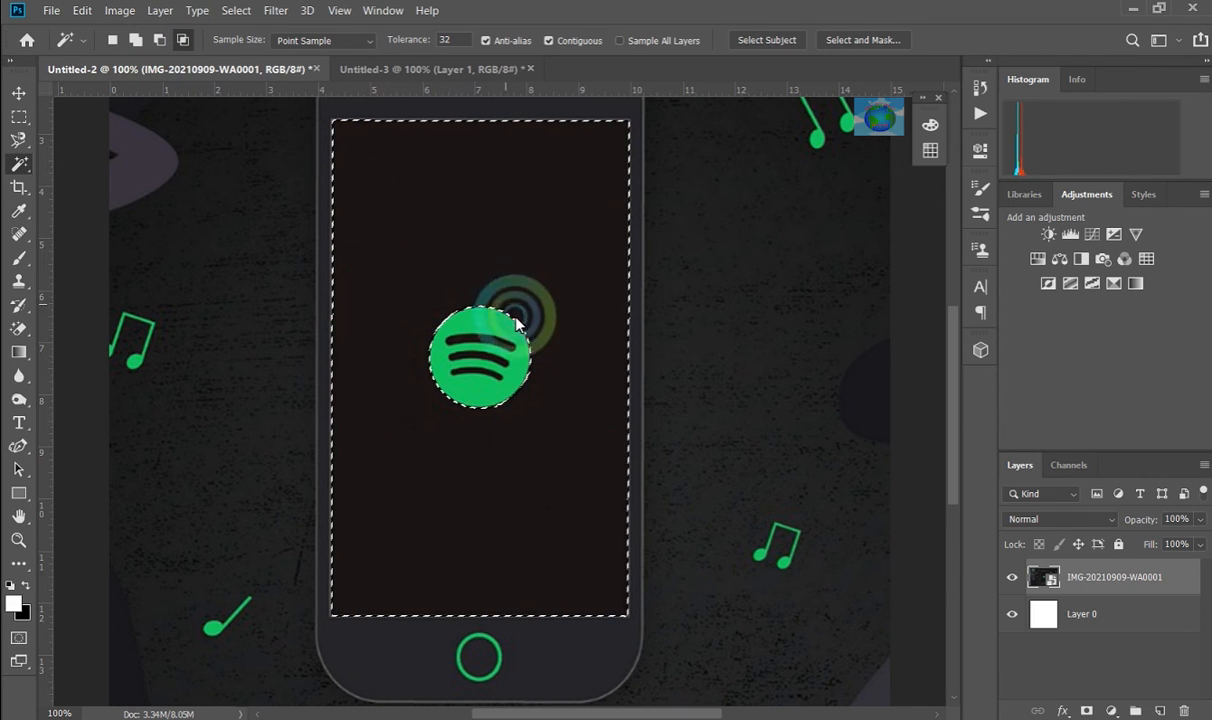
left_click(517, 322)
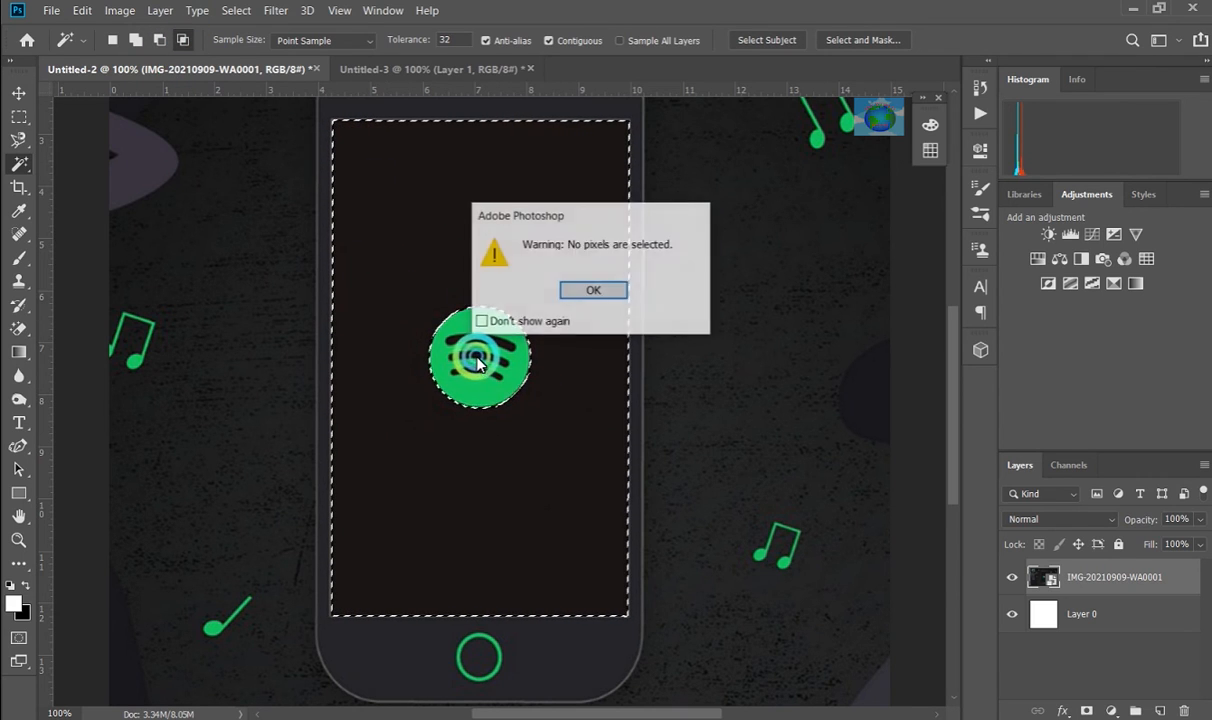
left_click(595, 290)
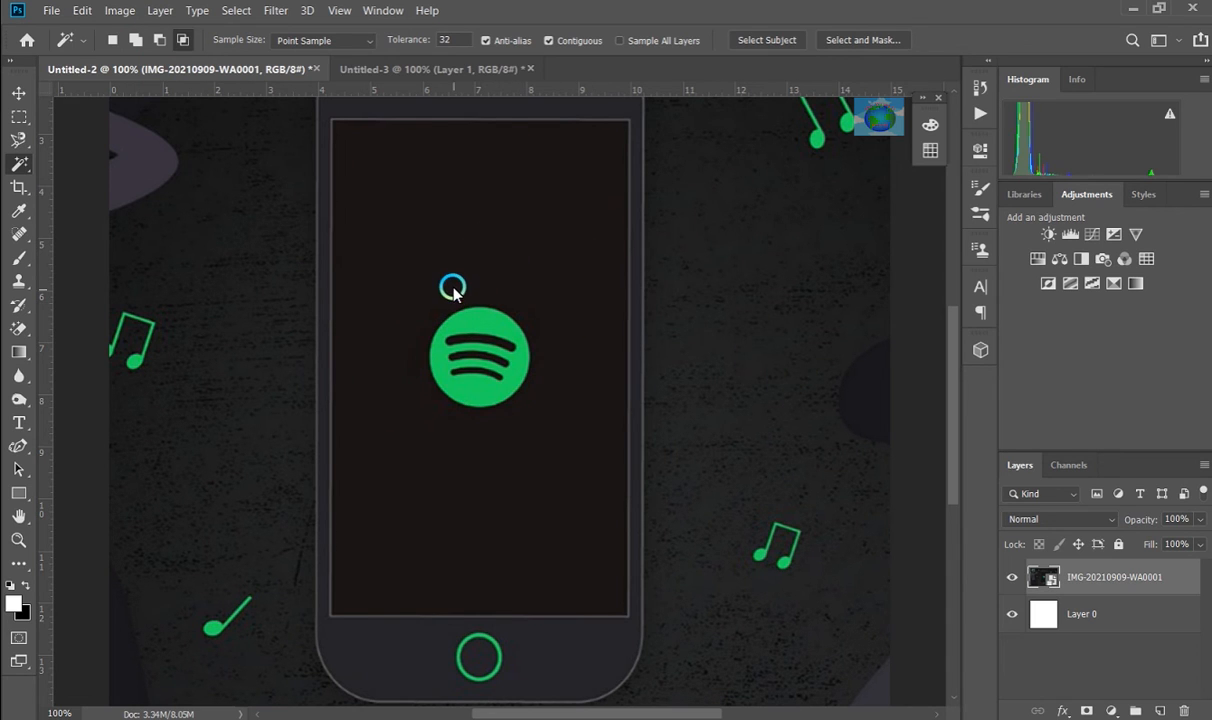
Reselect the dark phone screen and return the Magic Wand to New Selection mode after trying the add, subtract and intersect modes
left_click(453, 289)
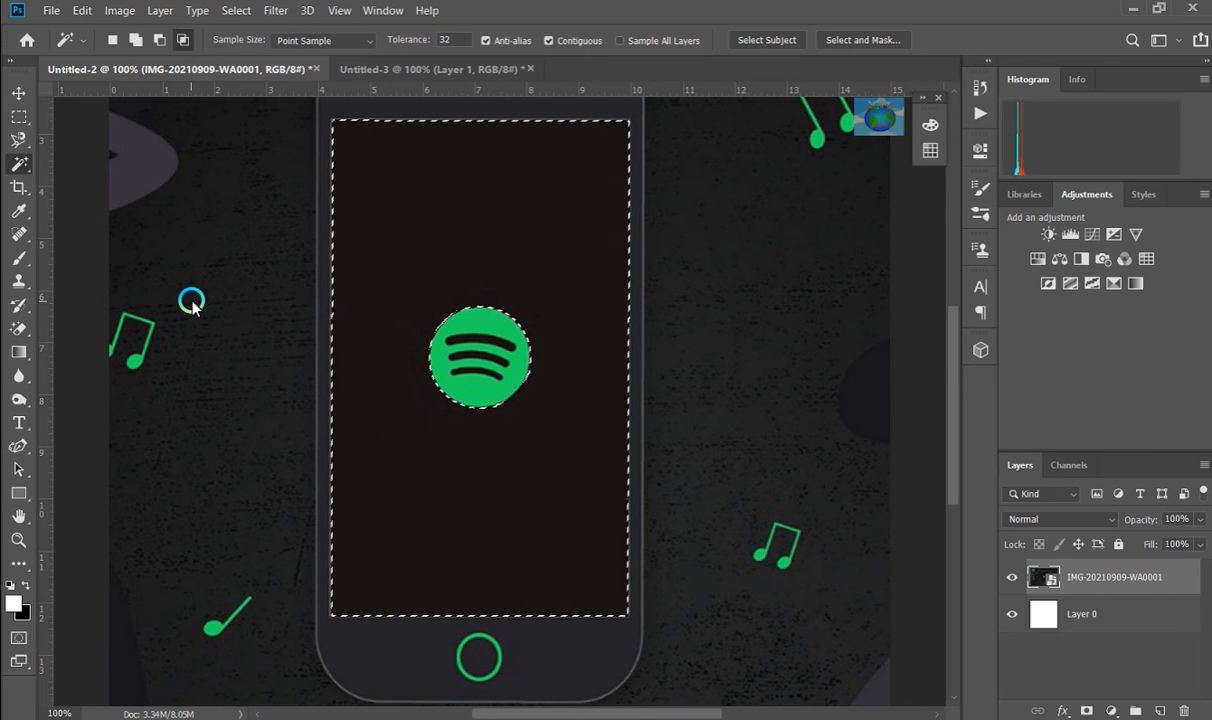
left_click(158, 39)
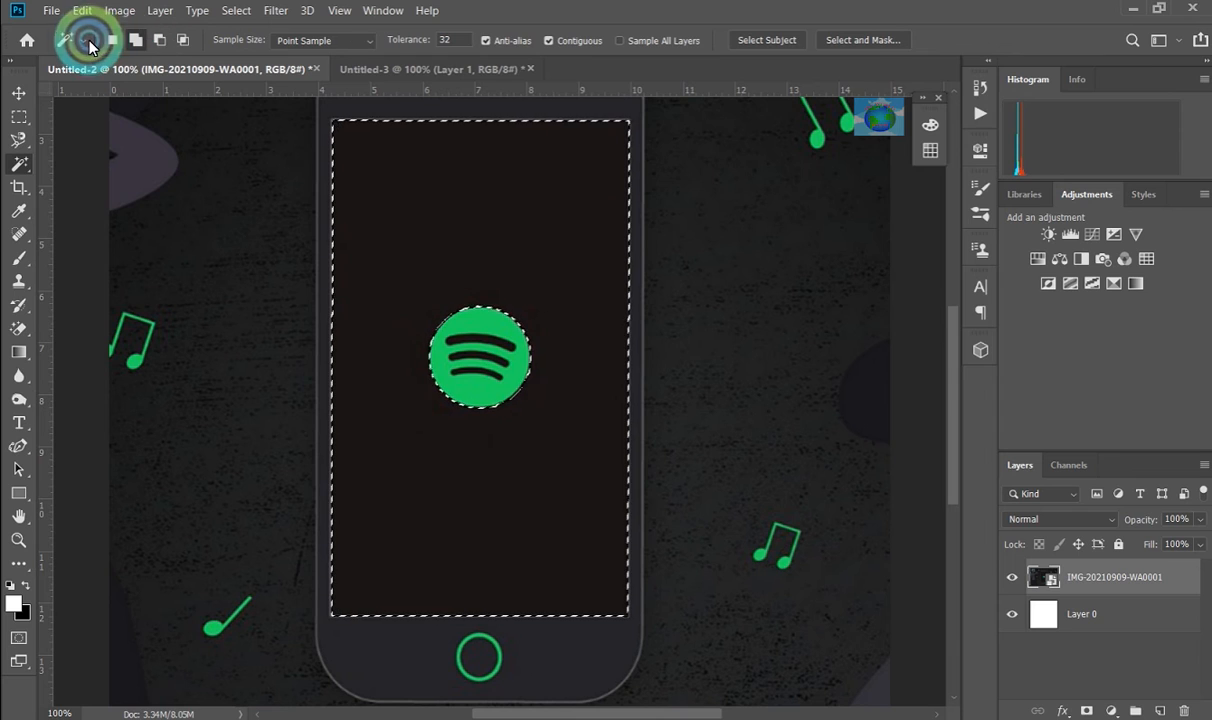
left_click(219, 310)
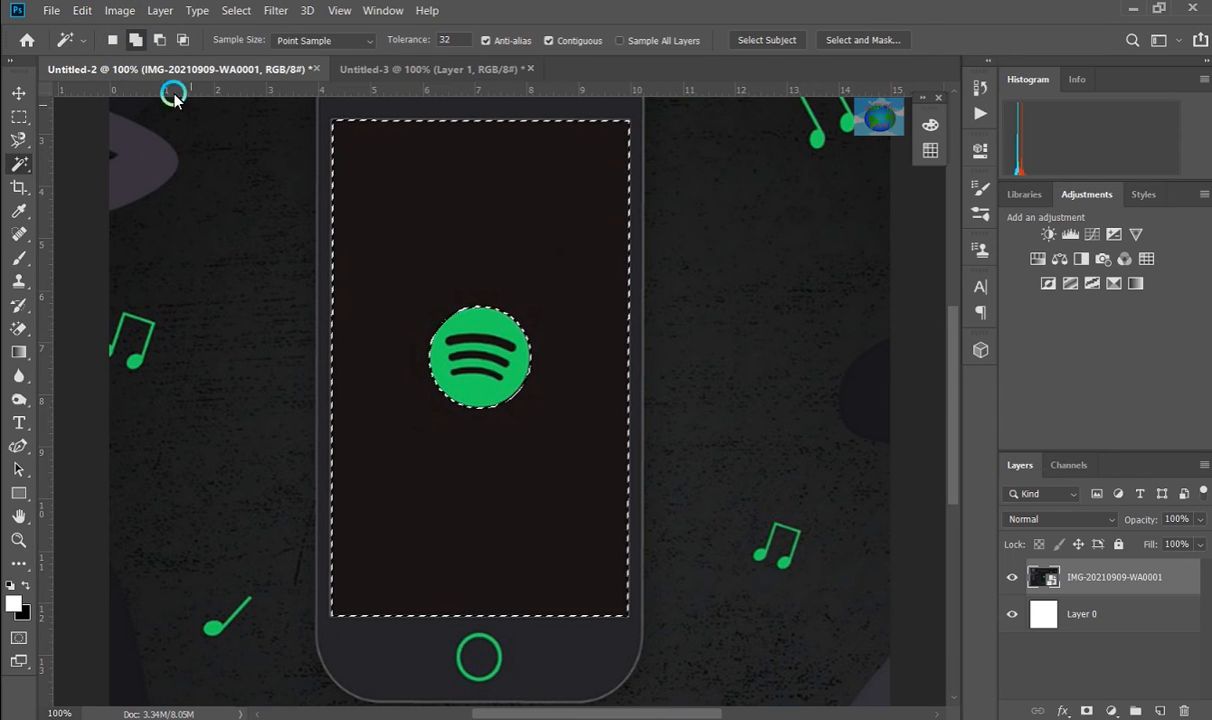
left_click(136, 41)
left_click(158, 40)
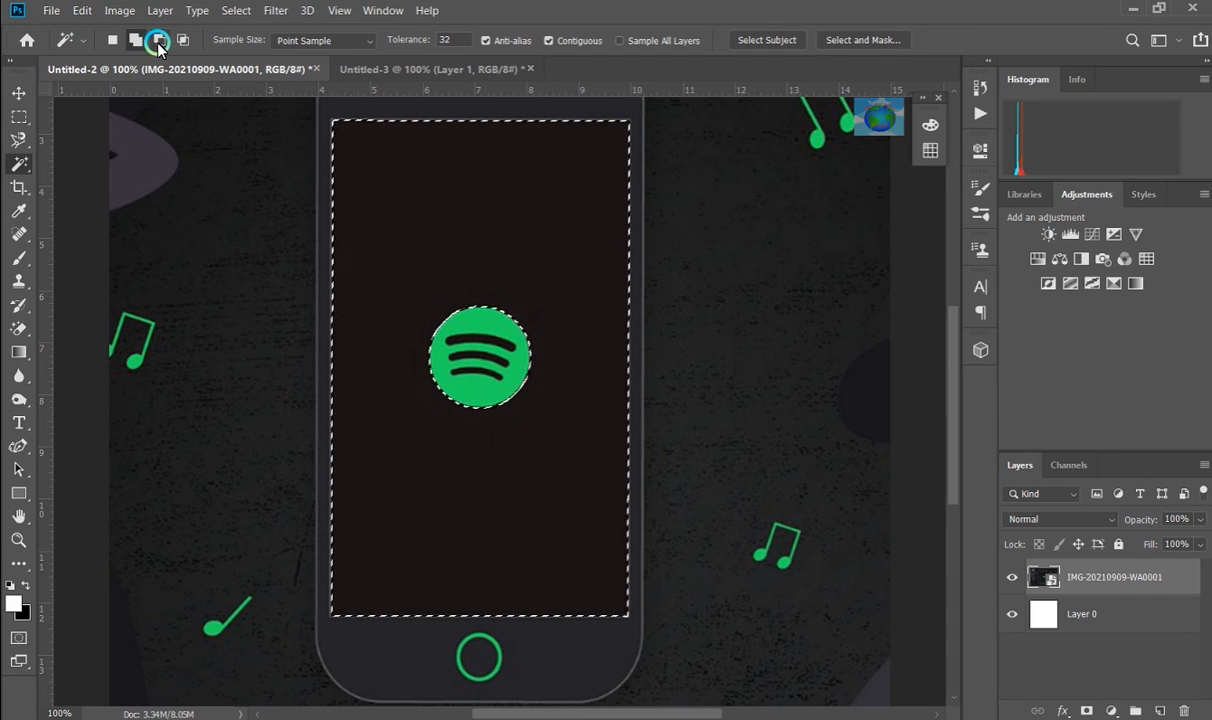
left_click(184, 44)
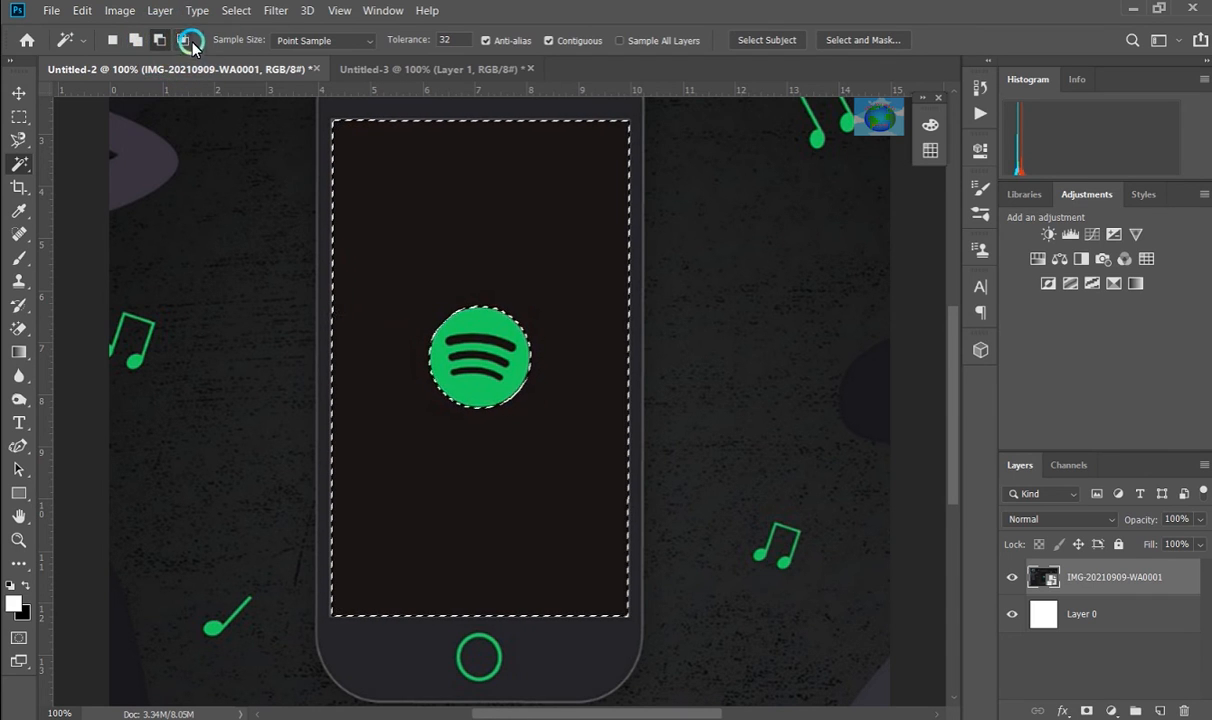
left_click(112, 42)
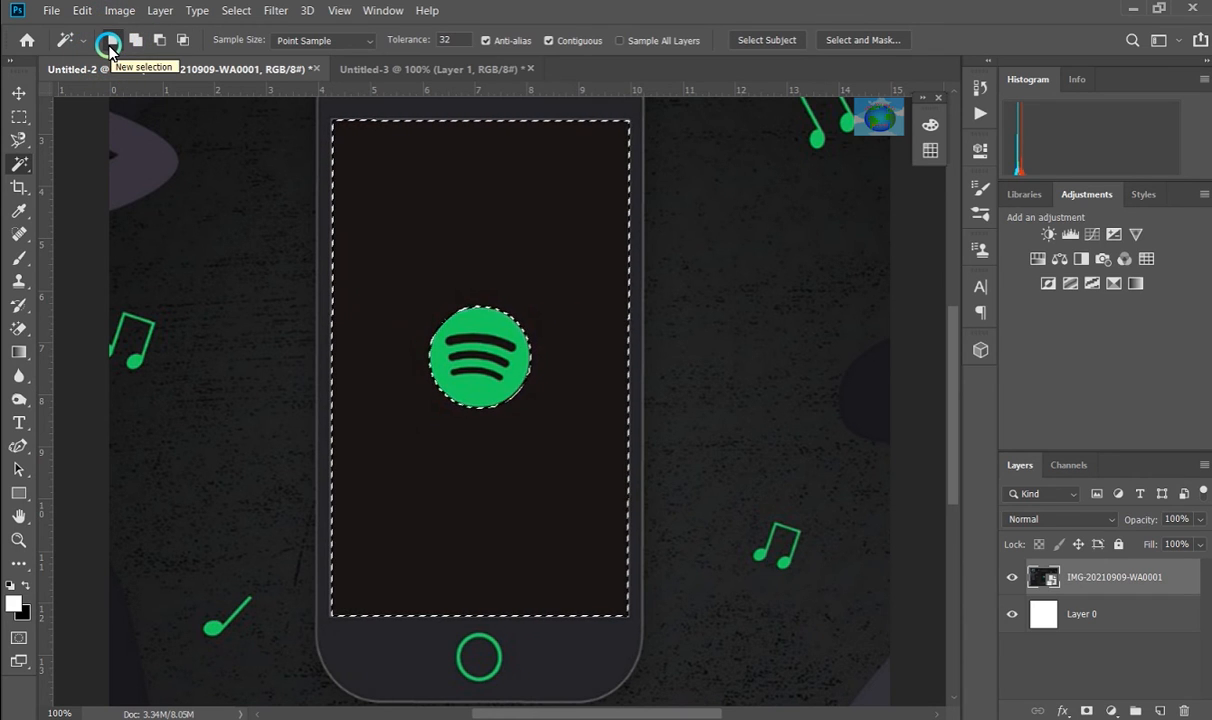
Keep the Point Sample size, select the textured background around the phone, and replace that selection with the dark phone screen
left_click(357, 42)
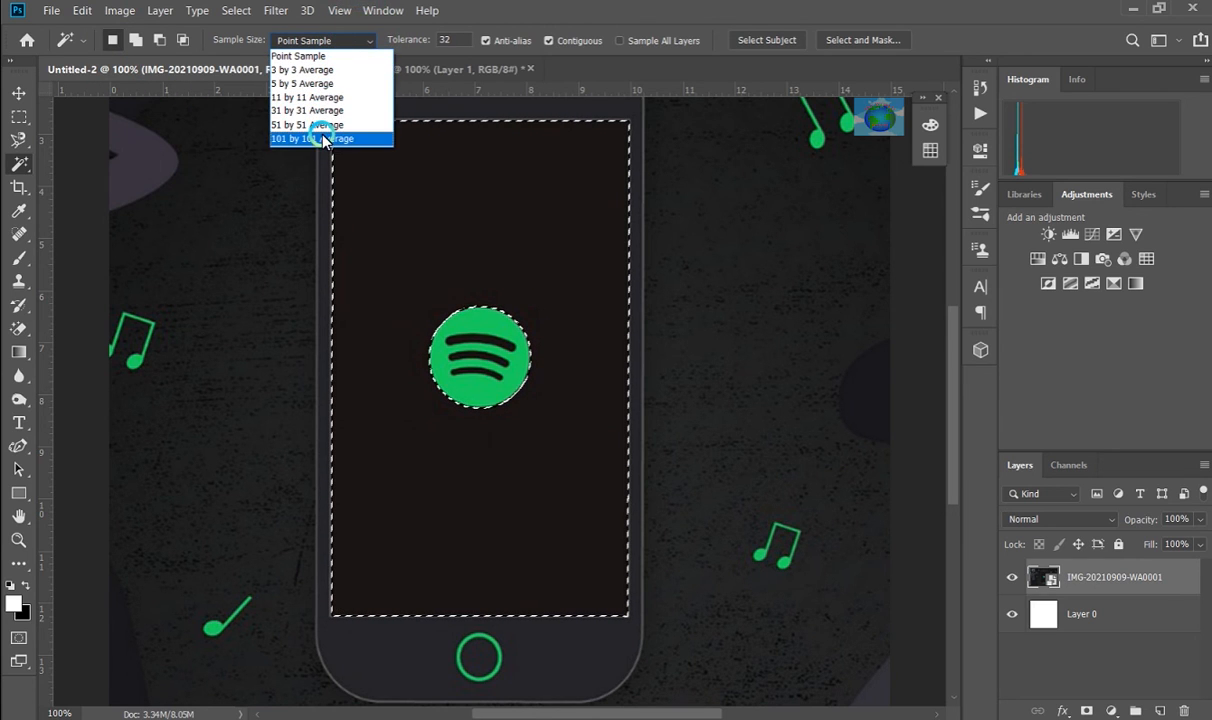
left_click(409, 52)
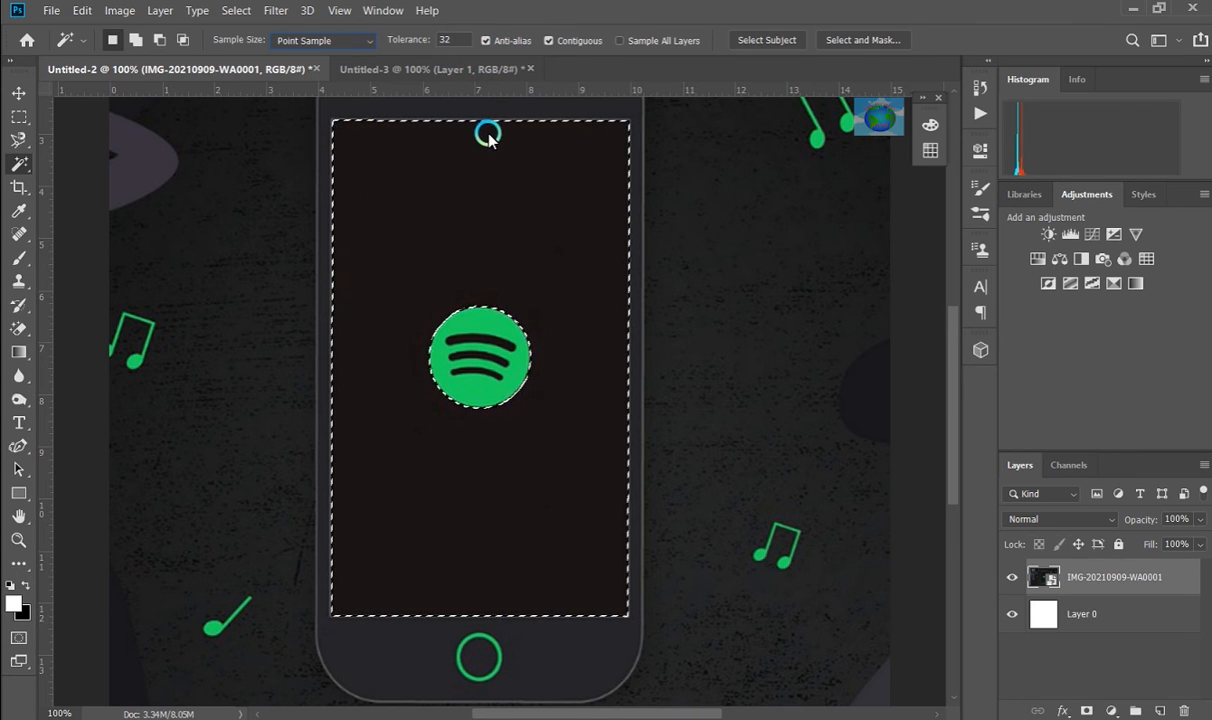
left_click(205, 158)
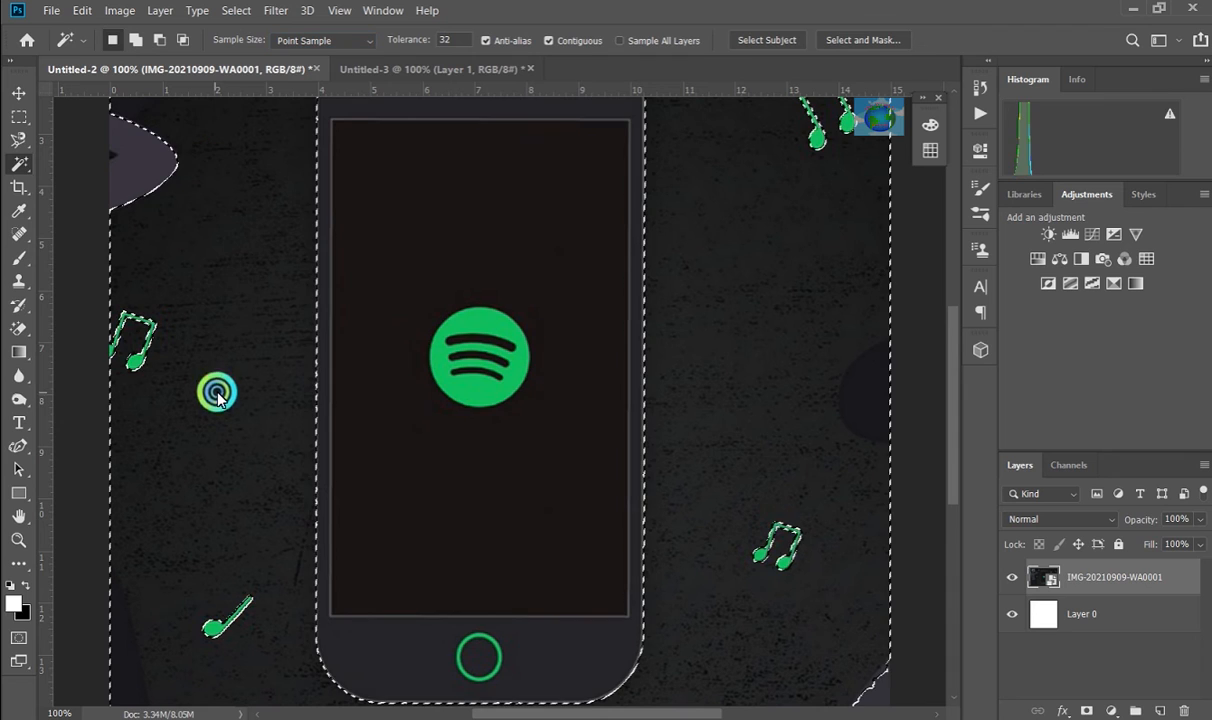
left_click_drag(270, 368, 343, 365)
left_click(572, 360)
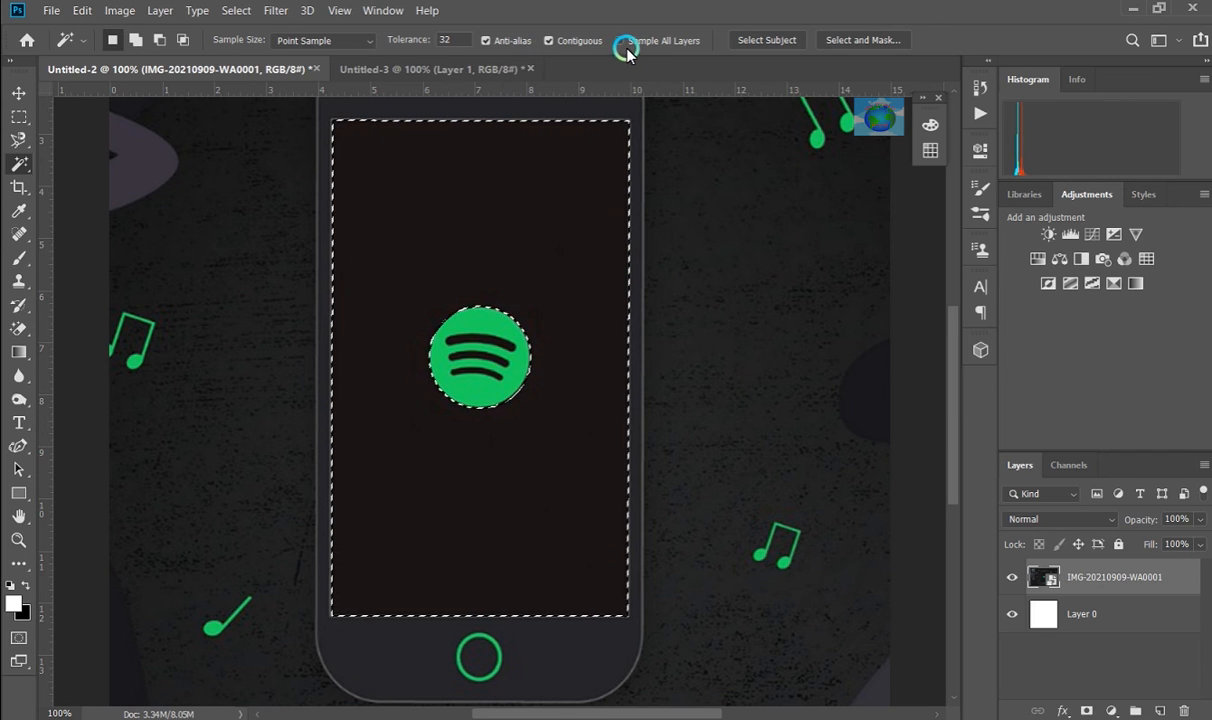
Make Layer 0 the active layer and switch back to the IMG-20210909-WA0001 layer
left_click(1097, 600)
left_click(1090, 577)
left_click(1090, 611)
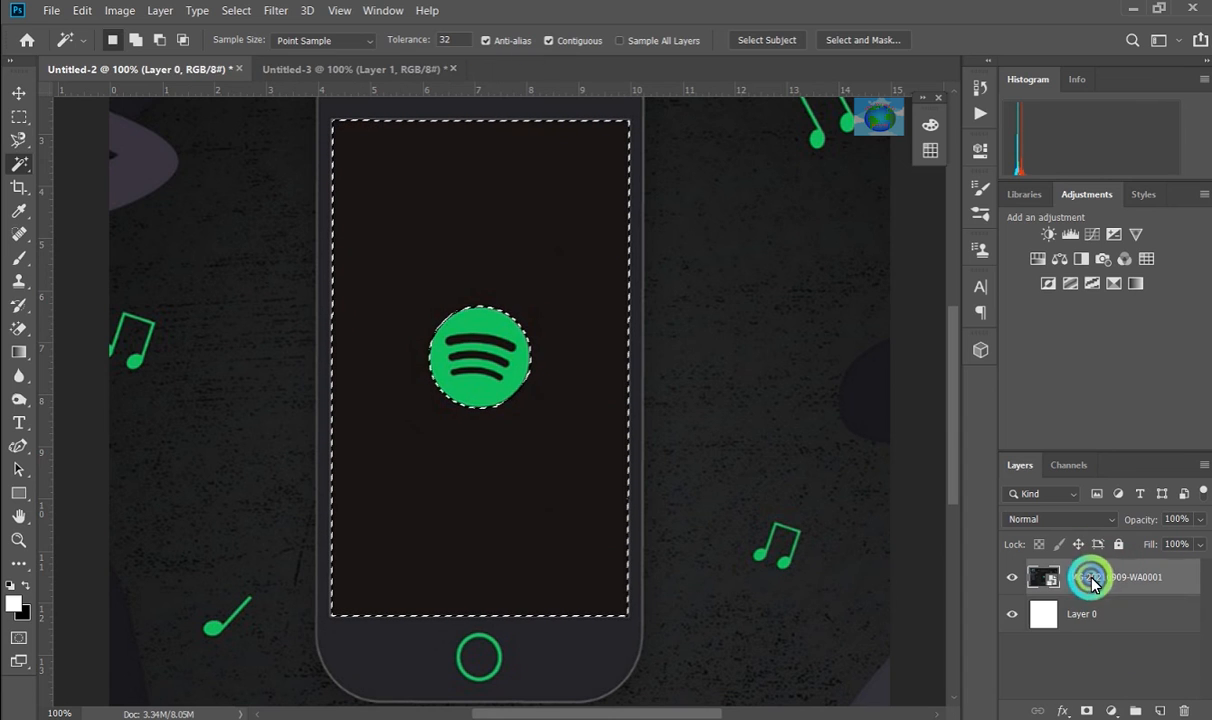
left_click(1092, 581)
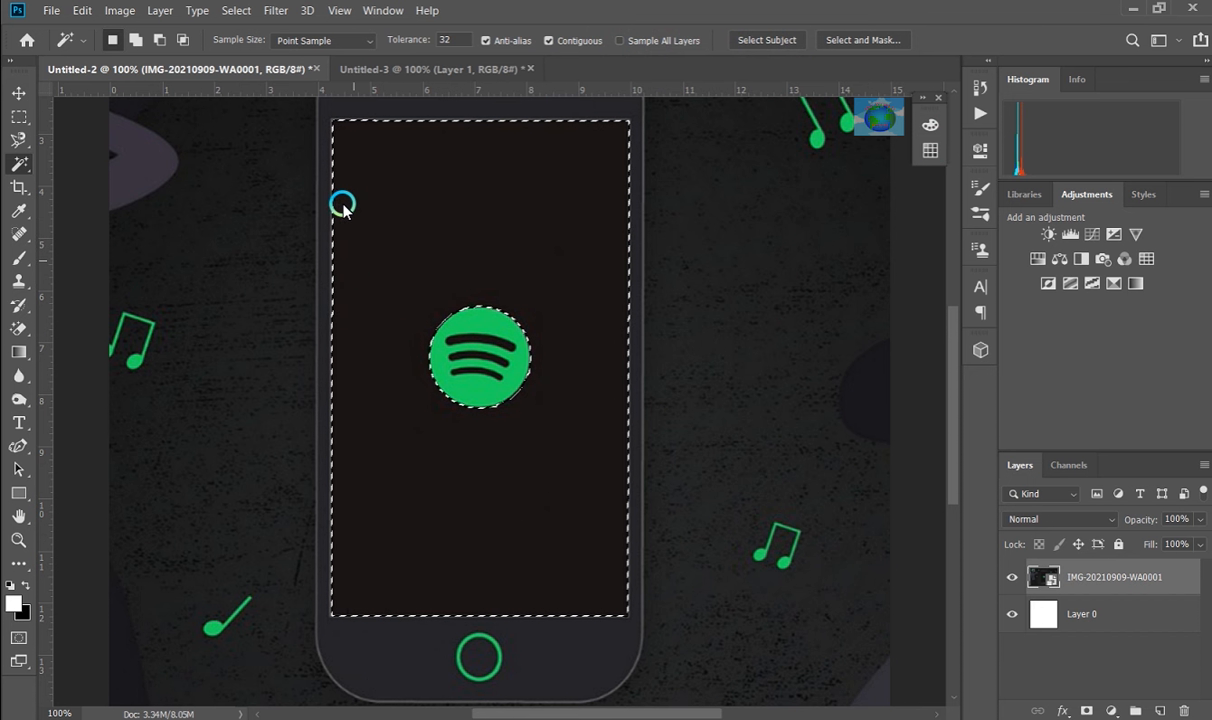
Deselect the phone screen and automatically select the image's subject with Select Subject
left_click(237, 11)
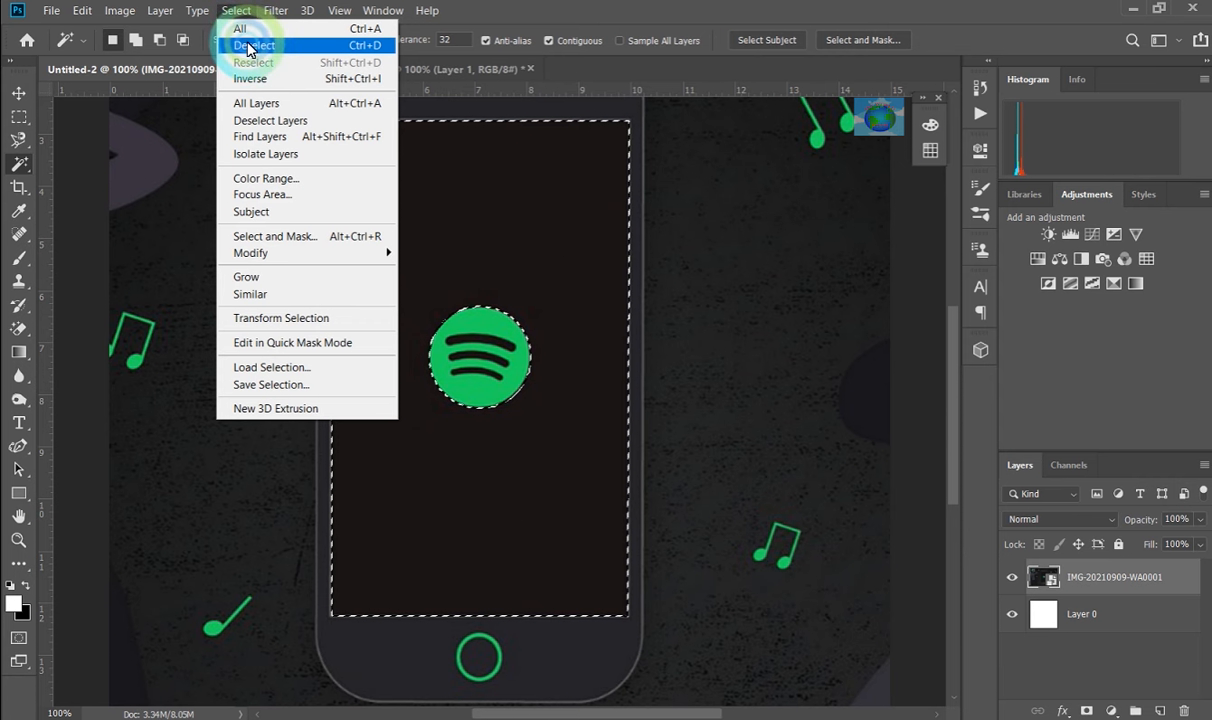
left_click(248, 46)
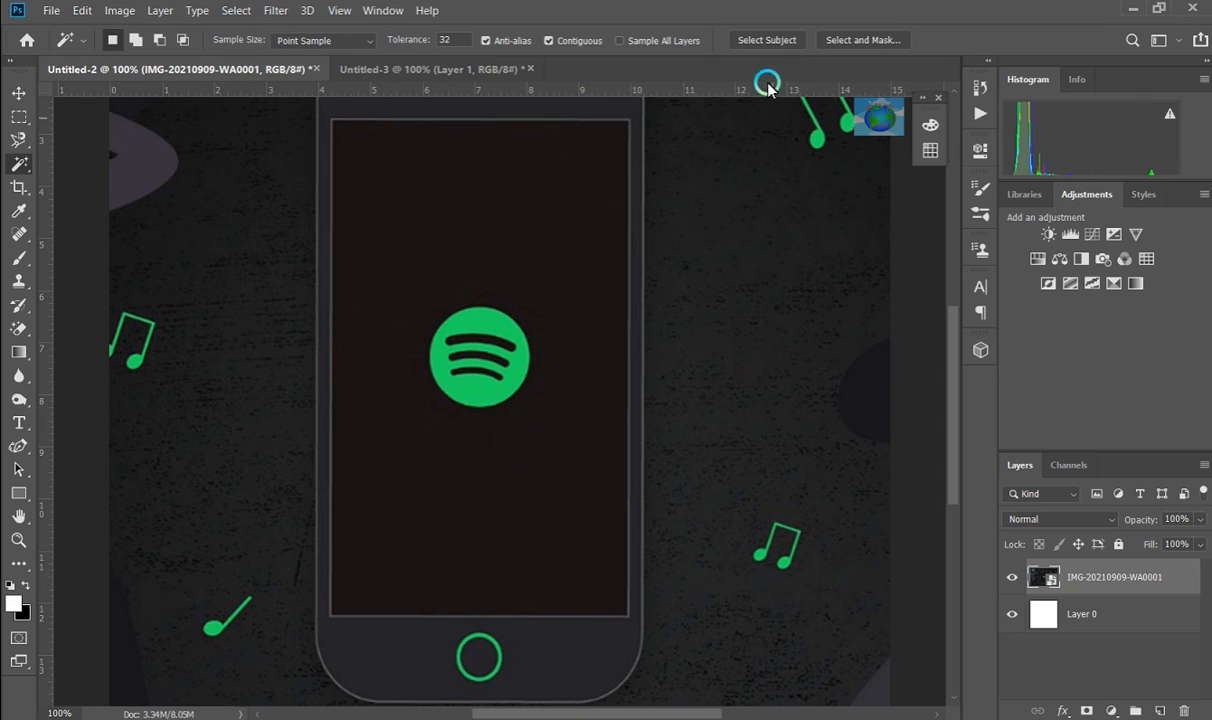
left_click(767, 42)
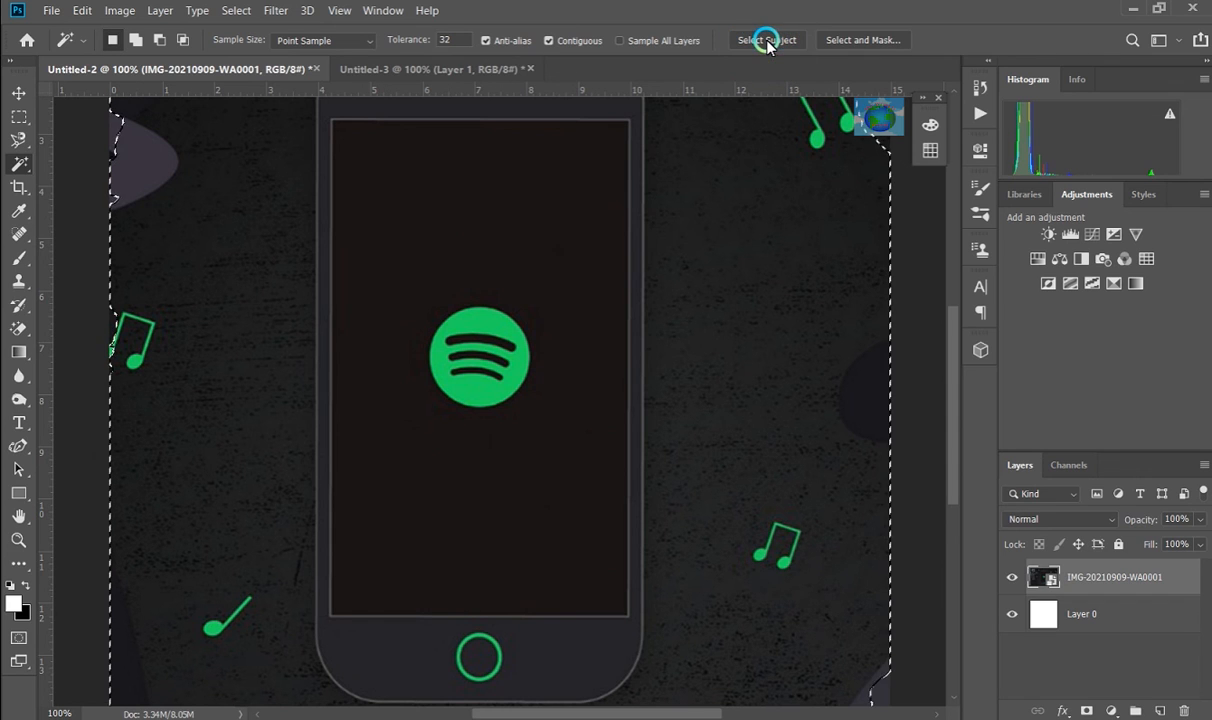
scroll(411, 455, "up", 2)
scroll(411, 458, "up", 2)
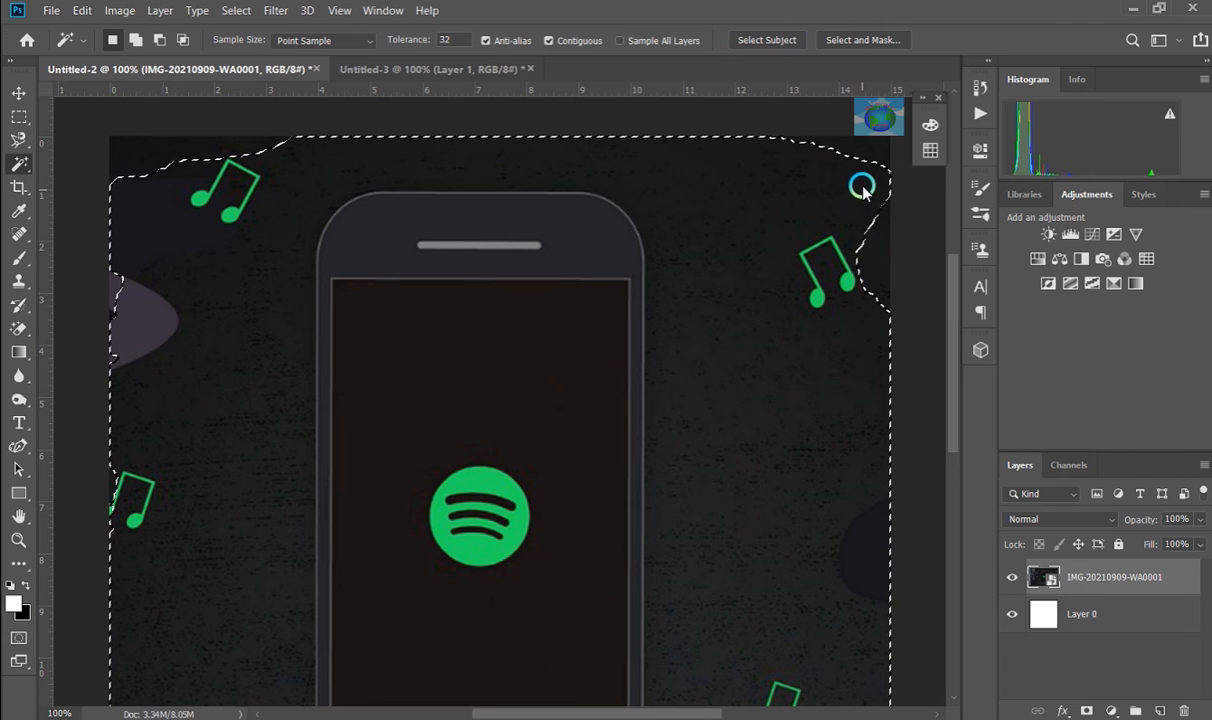
scroll(341, 387, "down", 2)
scroll(341, 387, "down", 1)
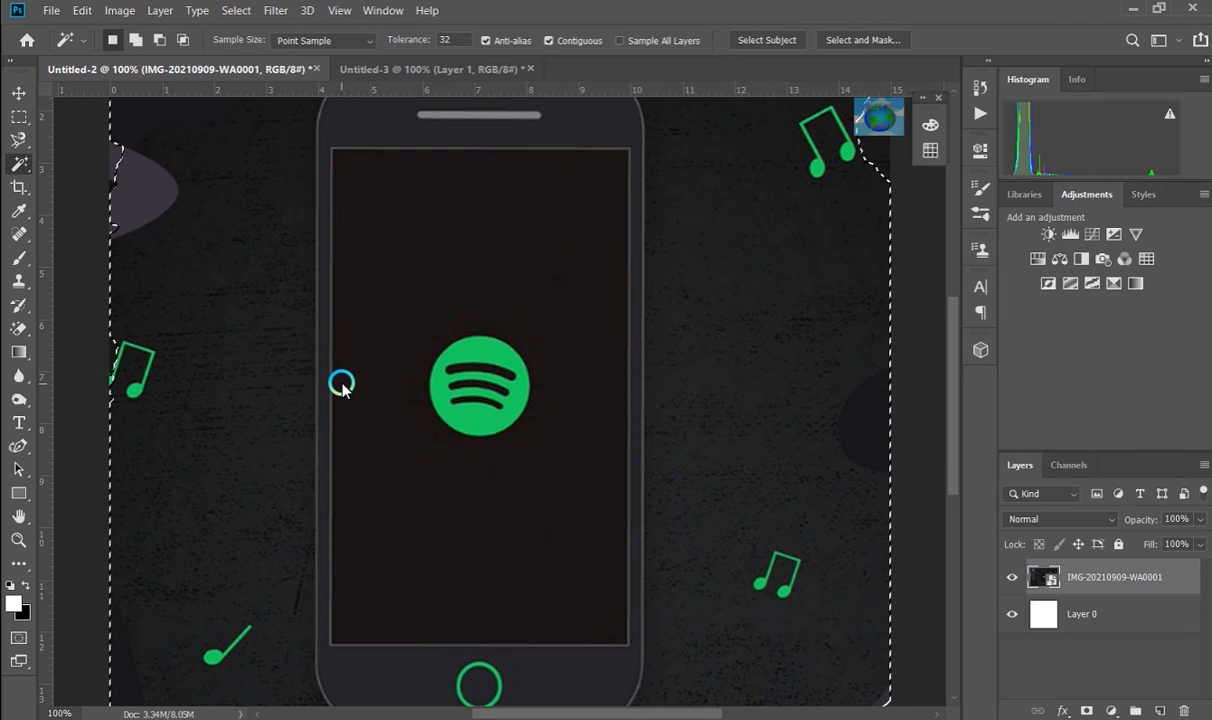
scroll(575, 447, "down", 1)
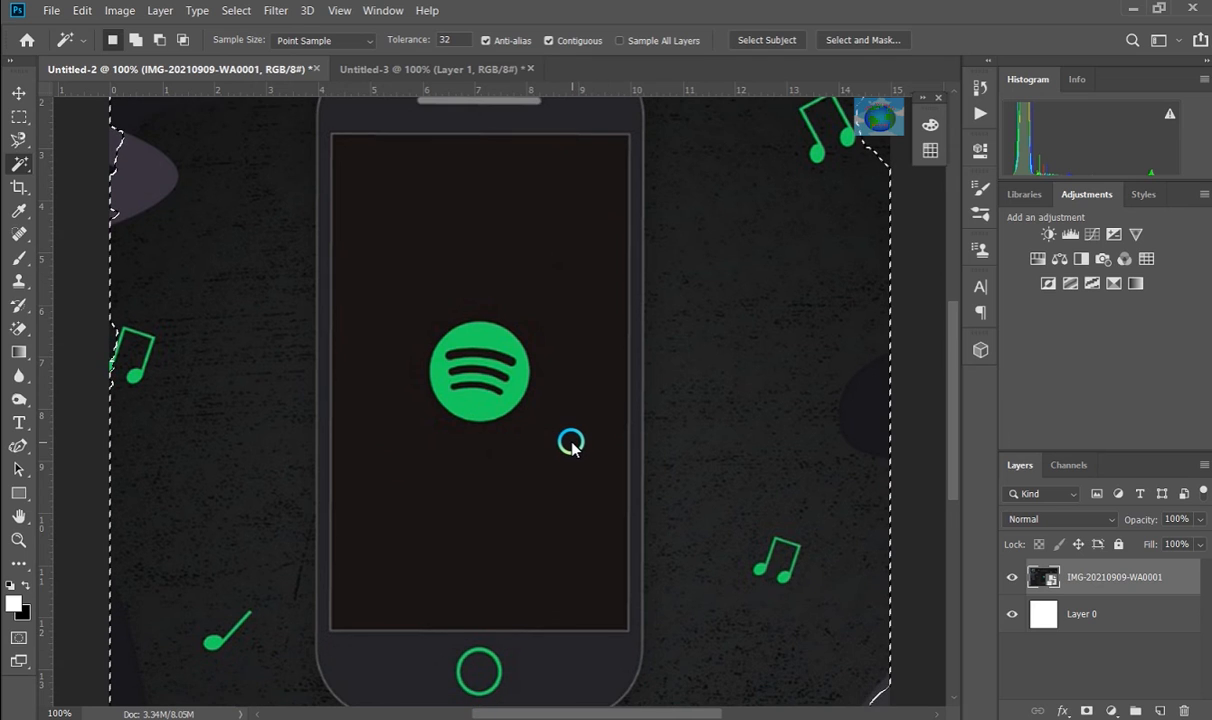
scroll(571, 443, "up", 1)
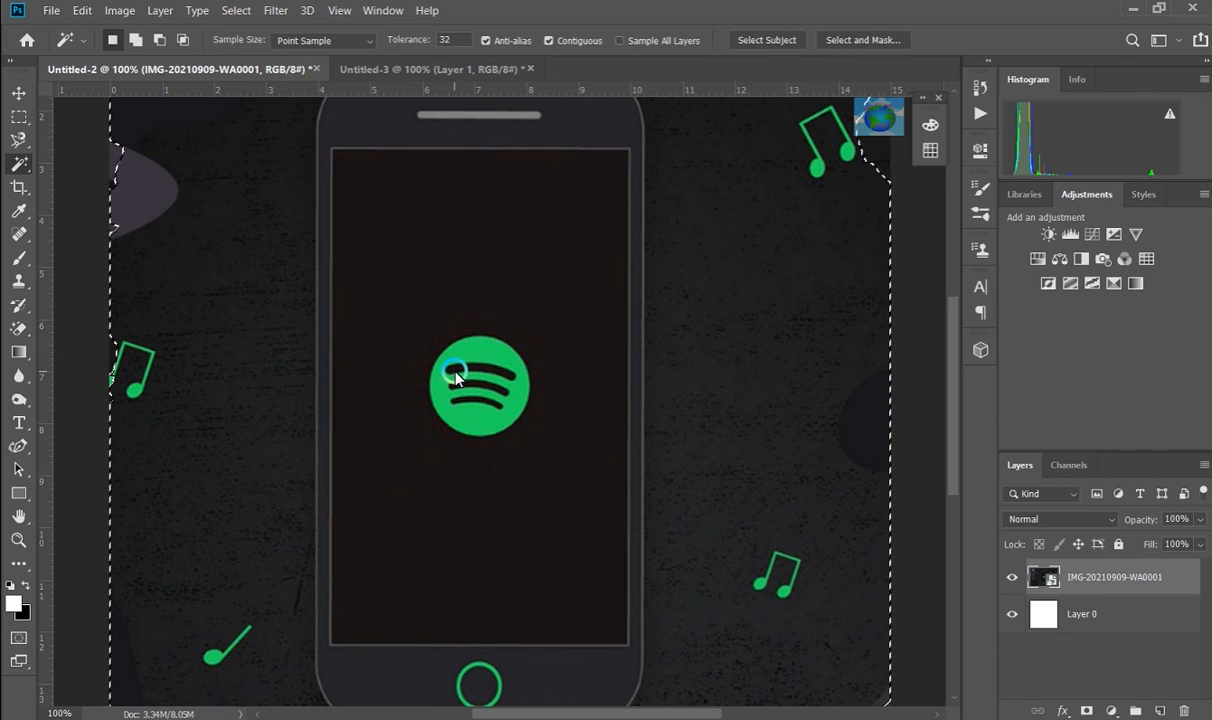
Open the subject selection in Select and Mask, keeping the transparency at 100%
left_click(840, 40)
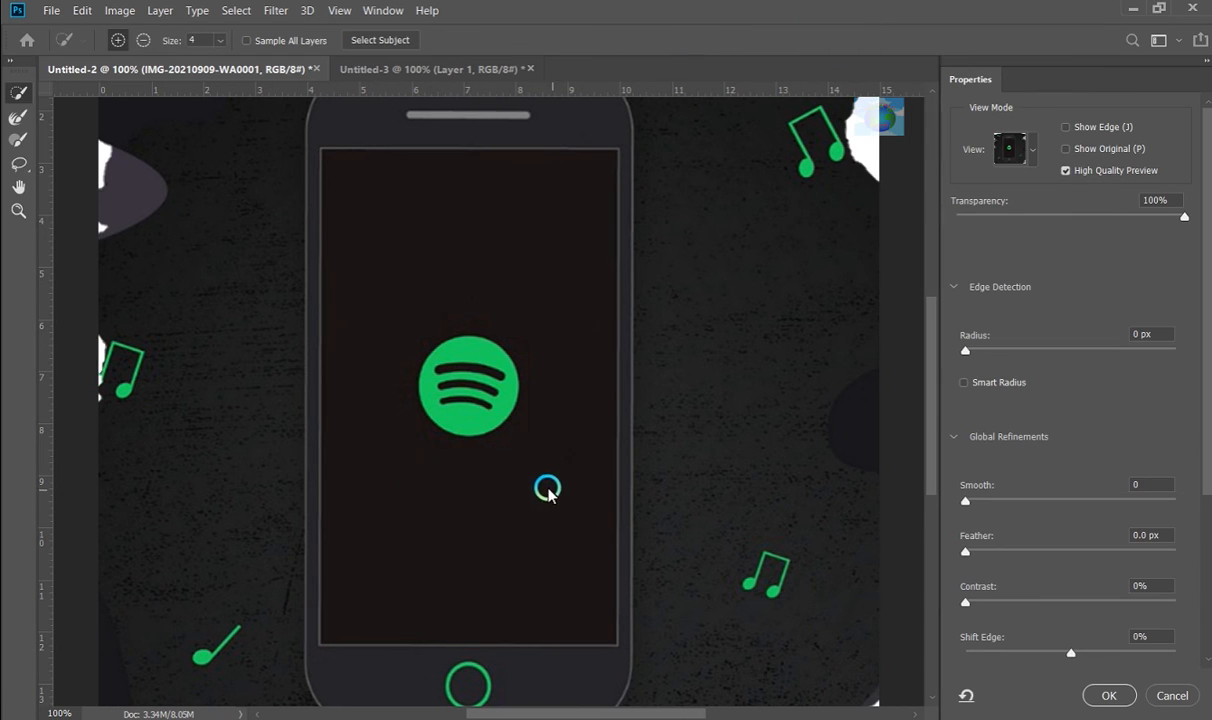
mouse_move(1183, 222)
left_mouse_down()
mouse_move(935, 205)
mouse_move(1205, 213)
left_mouse_up()
left_click(24, 148)
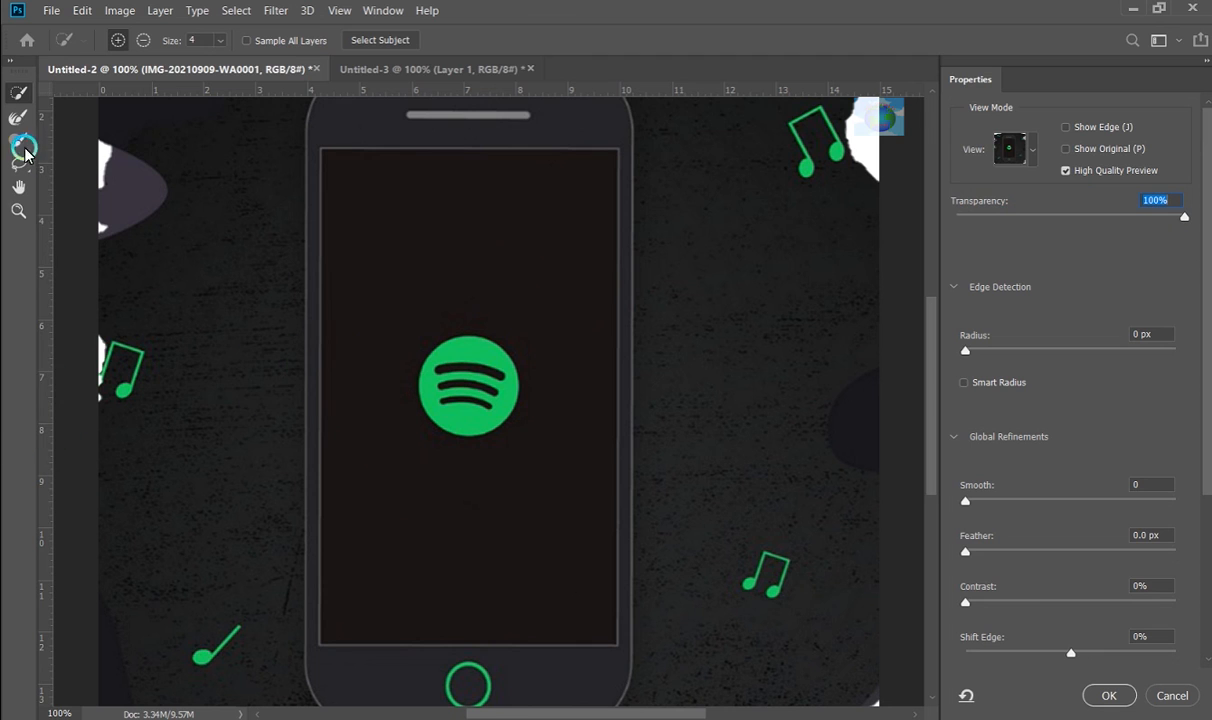
left_click(20, 207)
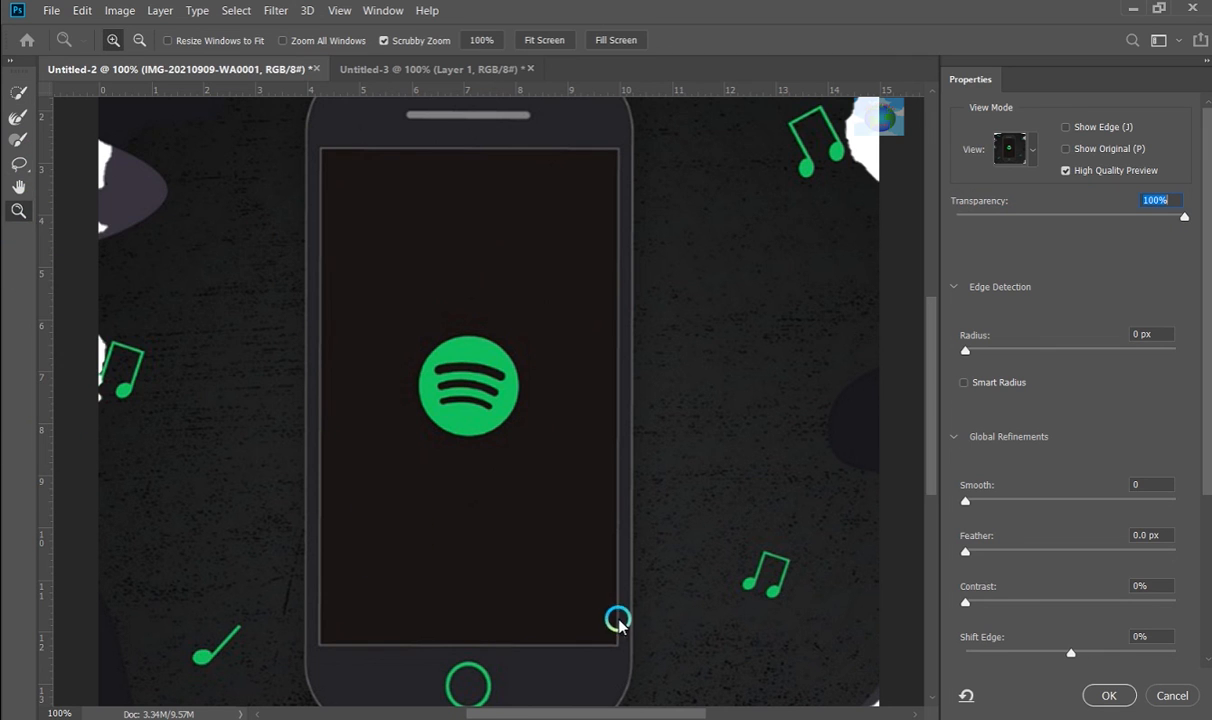
left_click(525, 430, "alt")
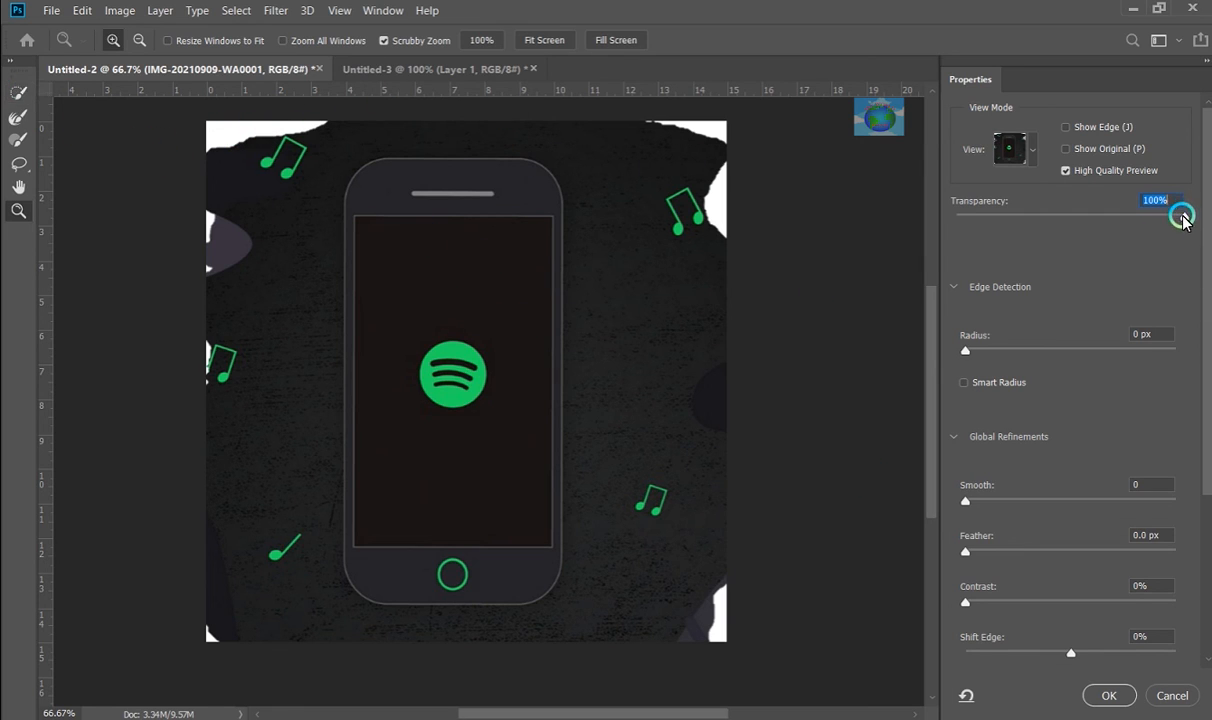
mouse_move(1182, 218)
left_mouse_down()
mouse_move(931, 216)
mouse_move(1196, 222)
left_mouse_up()
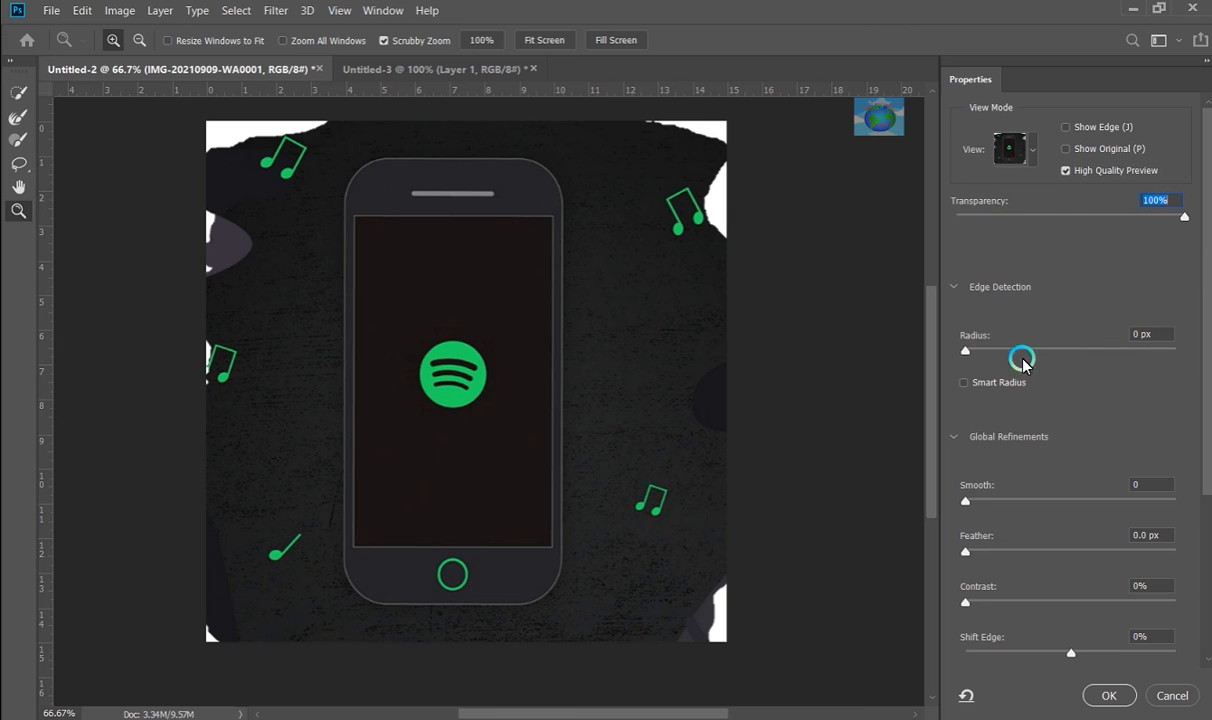
Refine the selection edge with a 10 px radius, smoothing of 19 and a 7.2 px feather
left_click_drag(971, 352, 1049, 345)
left_click(964, 502)
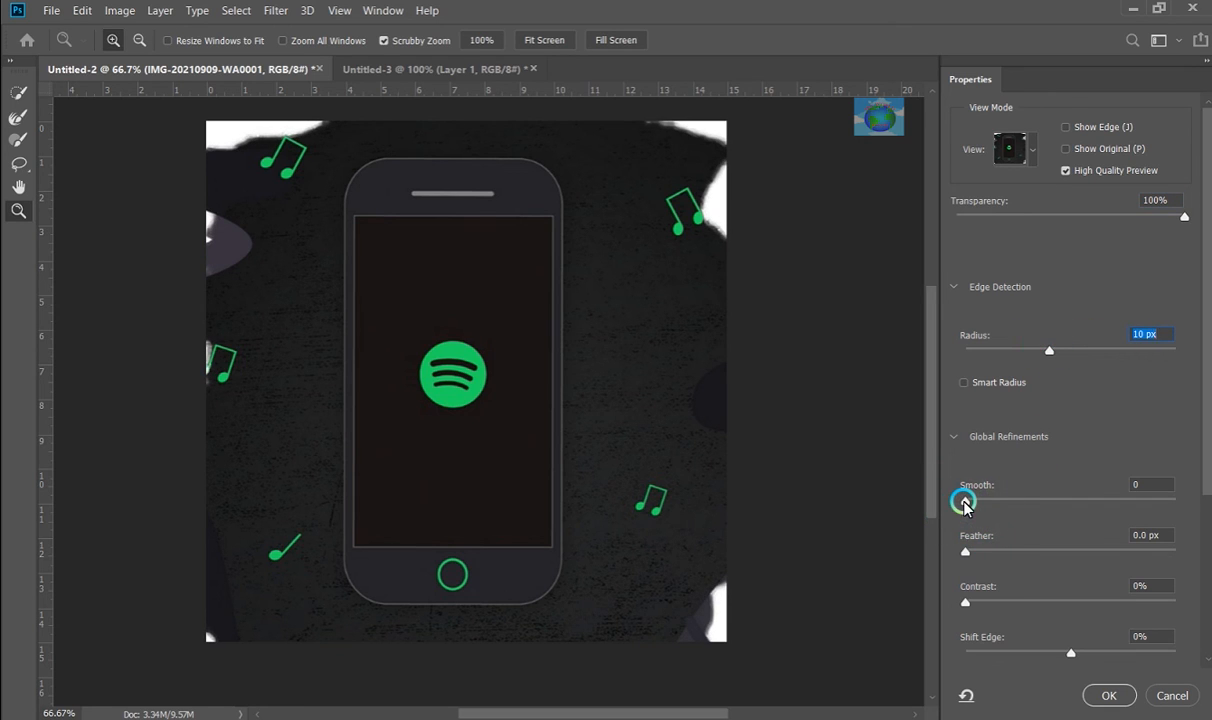
mouse_move(1003, 508)
left_mouse_down()
mouse_move(1058, 503)
mouse_move(990, 506)
mouse_move(1005, 500)
left_mouse_up()
left_click_drag(957, 568, 985, 565)
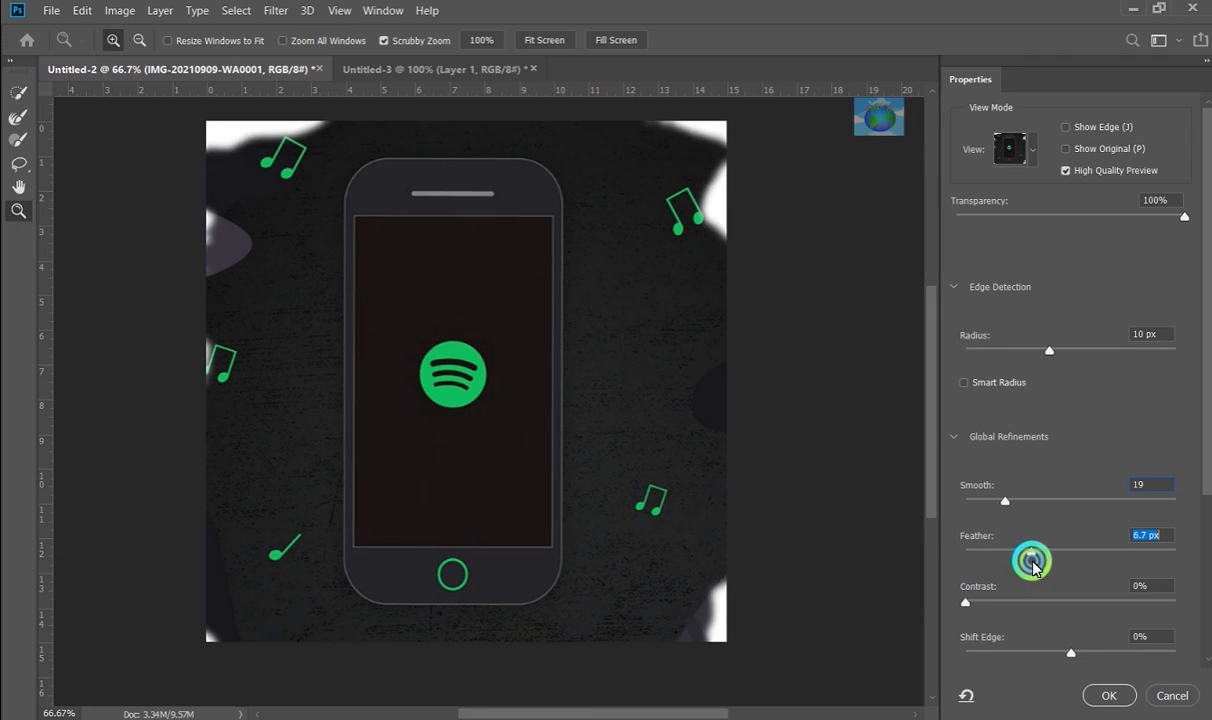
left_click_drag(1035, 563, 1036, 564)
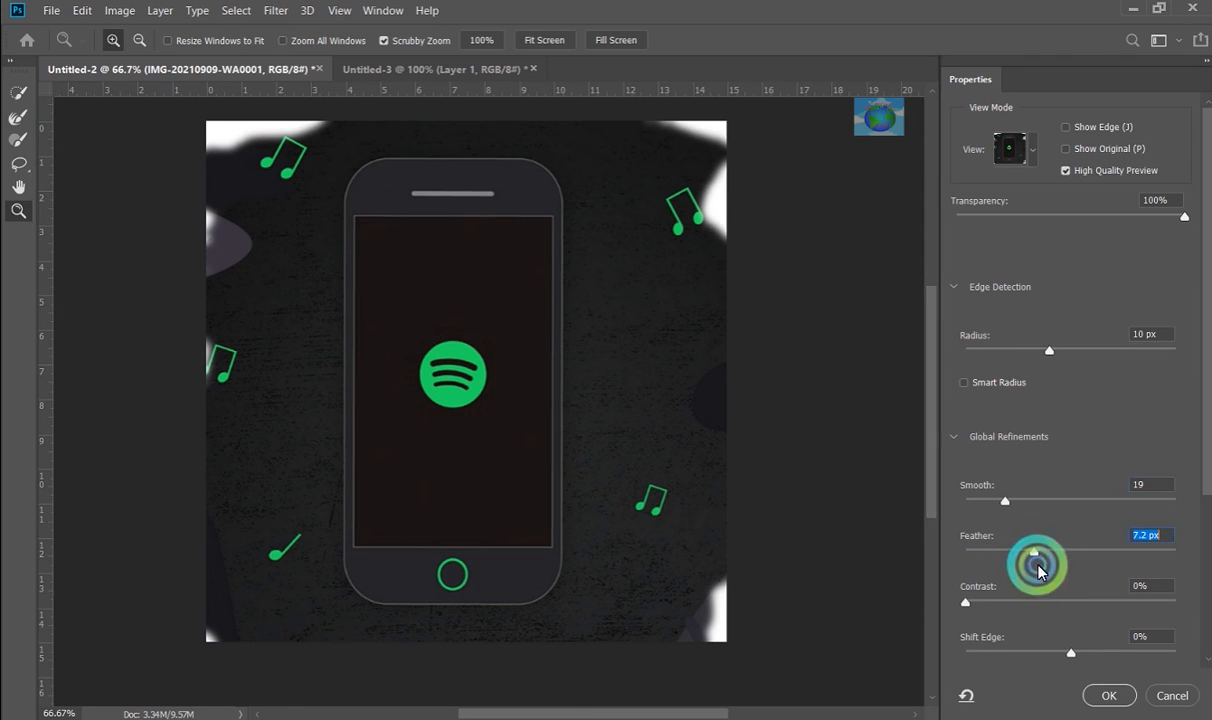
Set the edge contrast to 37% and the edge shift to -59%, and apply the refined selection
left_click_drag(965, 603, 1046, 606)
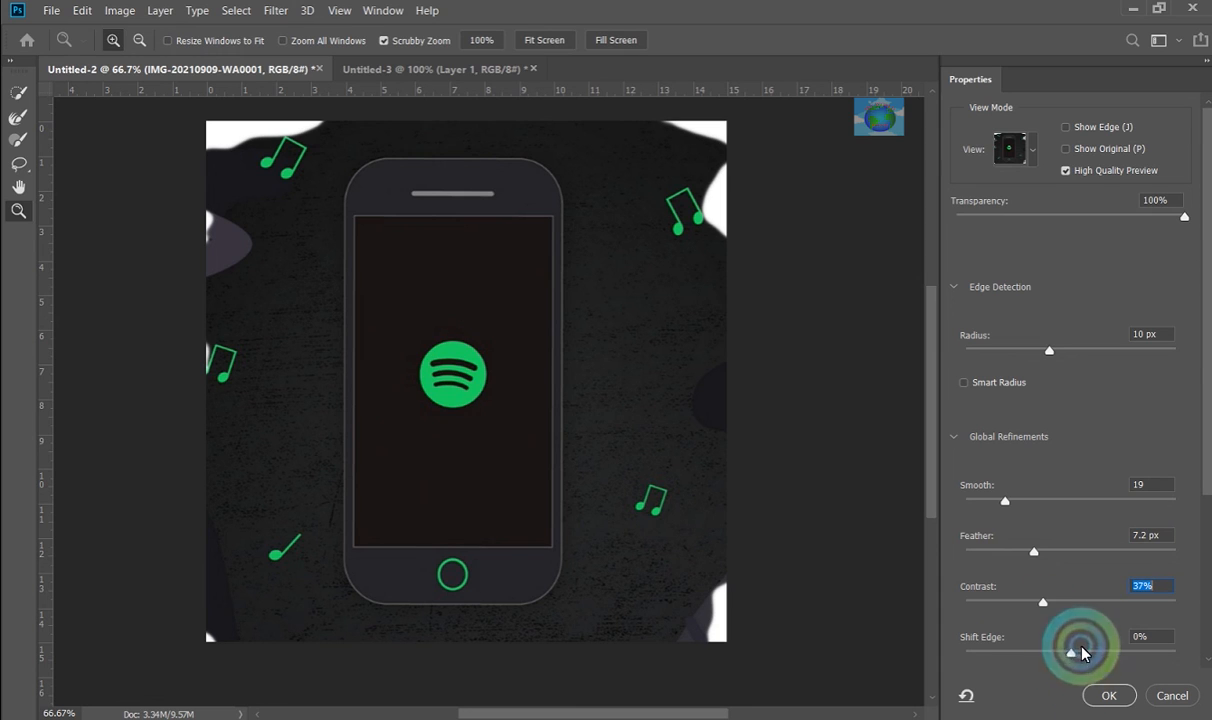
left_click_drag(1071, 651, 1010, 678)
left_click(1109, 695)
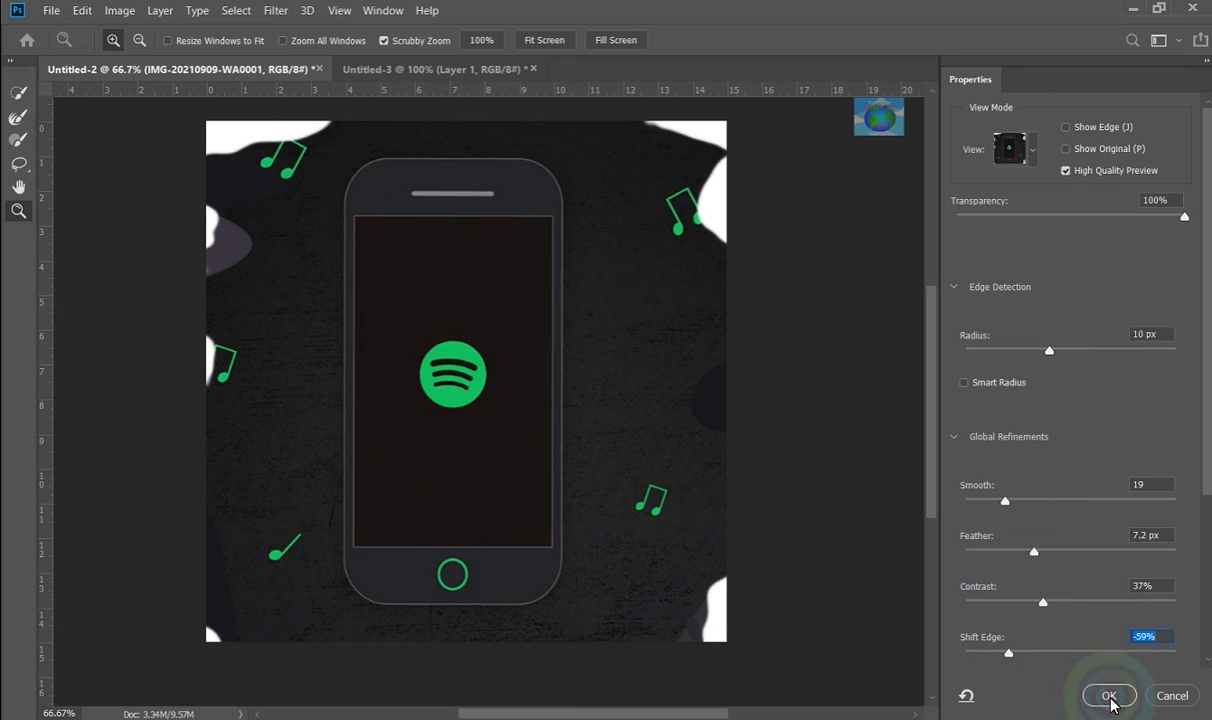